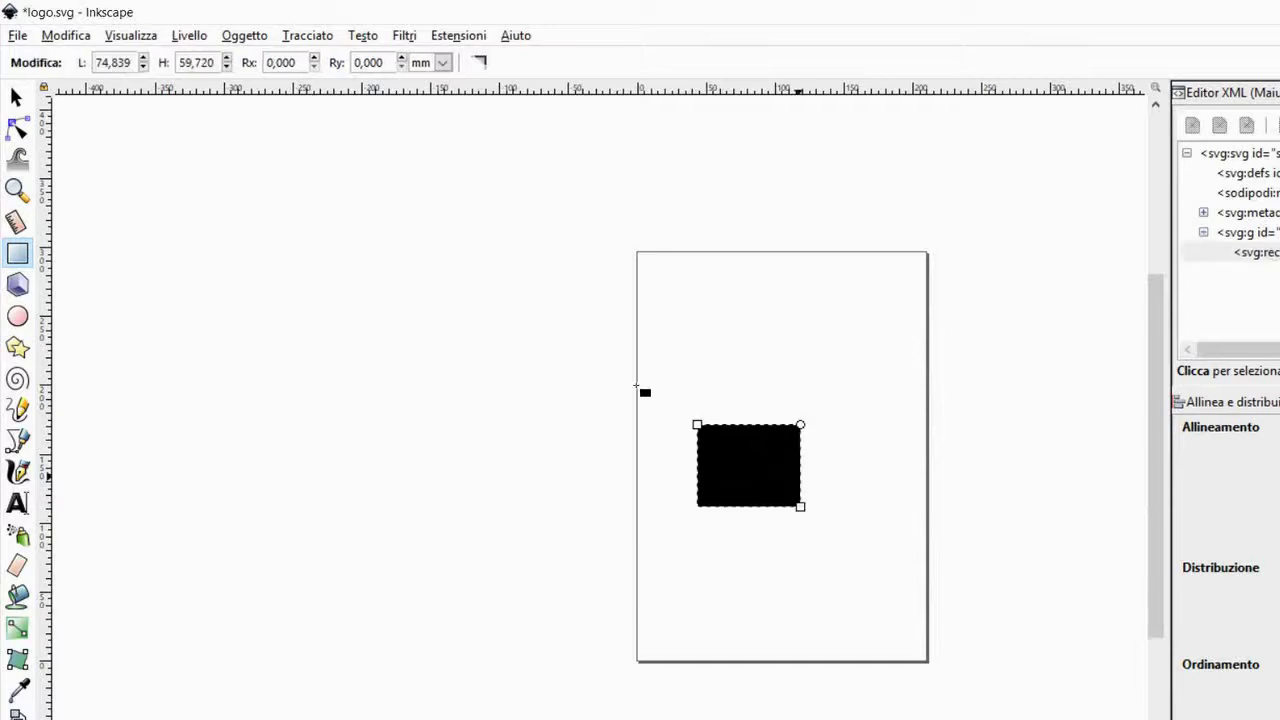
- Drag the black rectangle's corner nodes to slant its sides and shape the head and cheek
scroll(791, 486, up, 3)
key(n)
drag(526, 539, 714, 539)
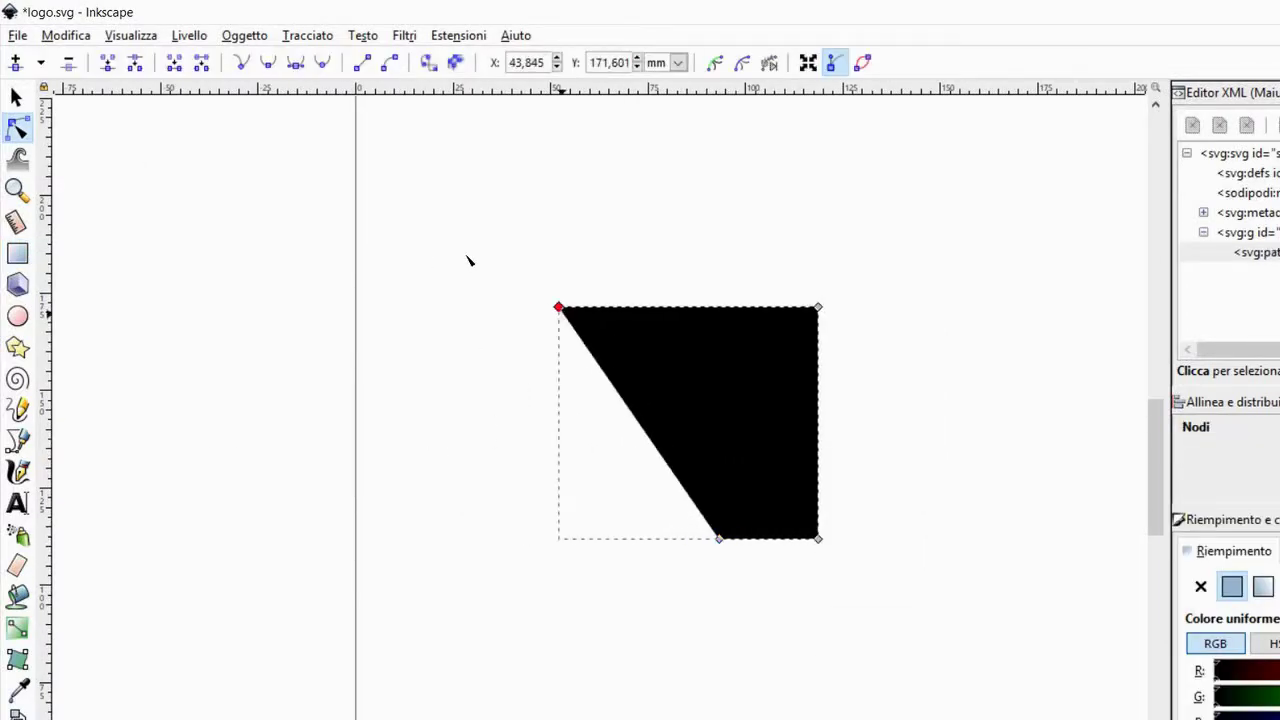
drag(526, 307, 723, 215)
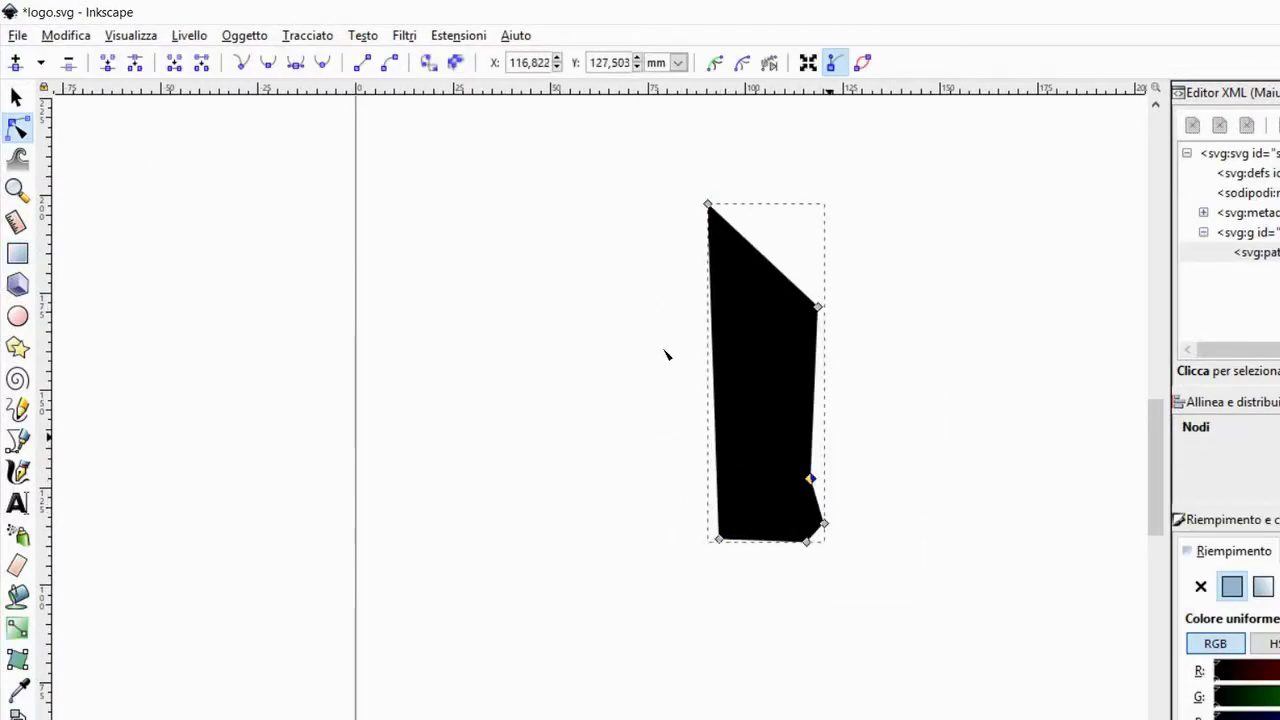
drag(857, 402, 906, 404)
mouse_move(818, 307)
mouse_down()
mouse_move(874, 330)
mouse_move(911, 257)
mouse_up()
- Add and raise a node on the top edge to round the skull, then duplicate the half
double_click(809, 231)
drag(809, 231, 801, 180)
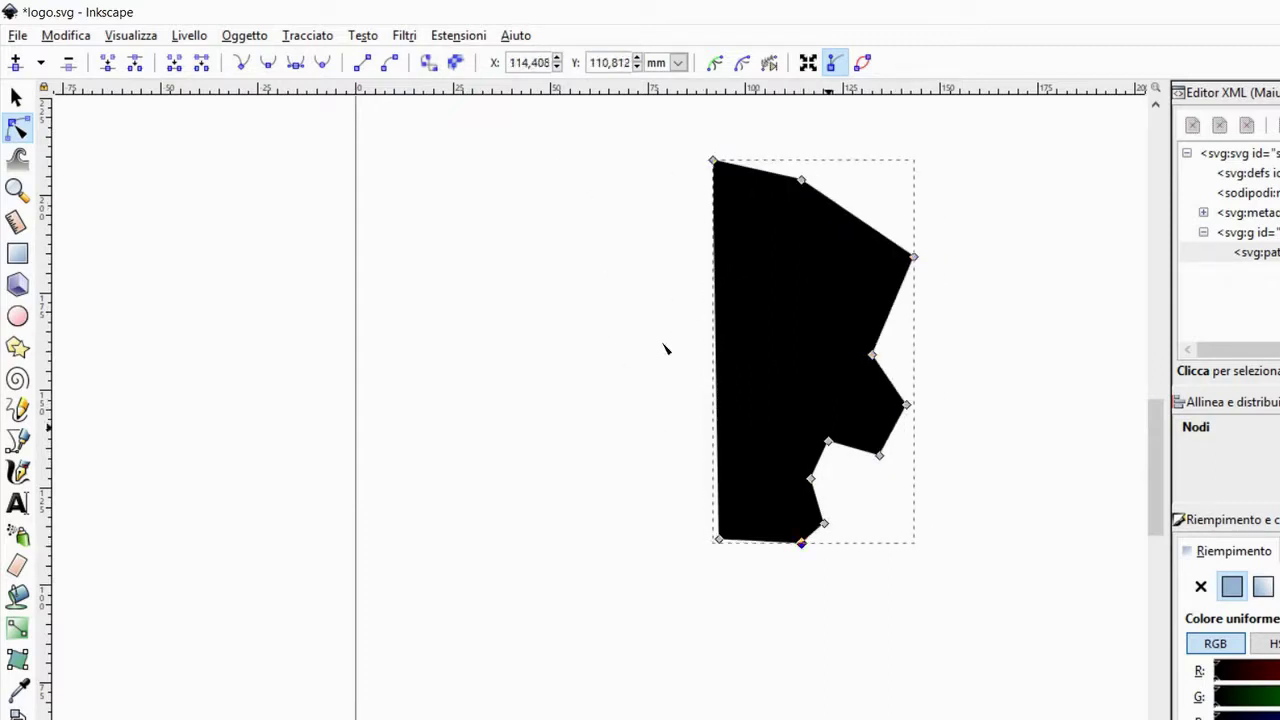
key(s)
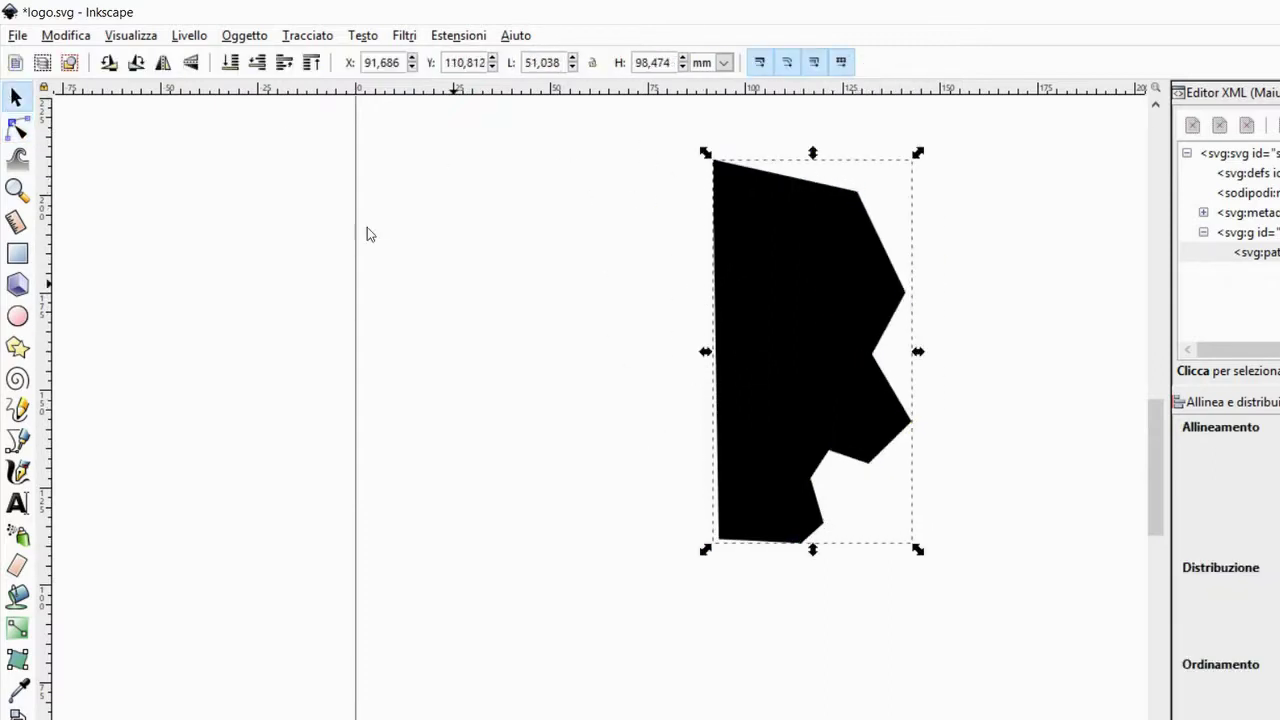
key(ctrl+d)
- Flip the copy horizontally, place it left of the original, and merge both halves
key(h)
drag(722, 315, 574, 315)
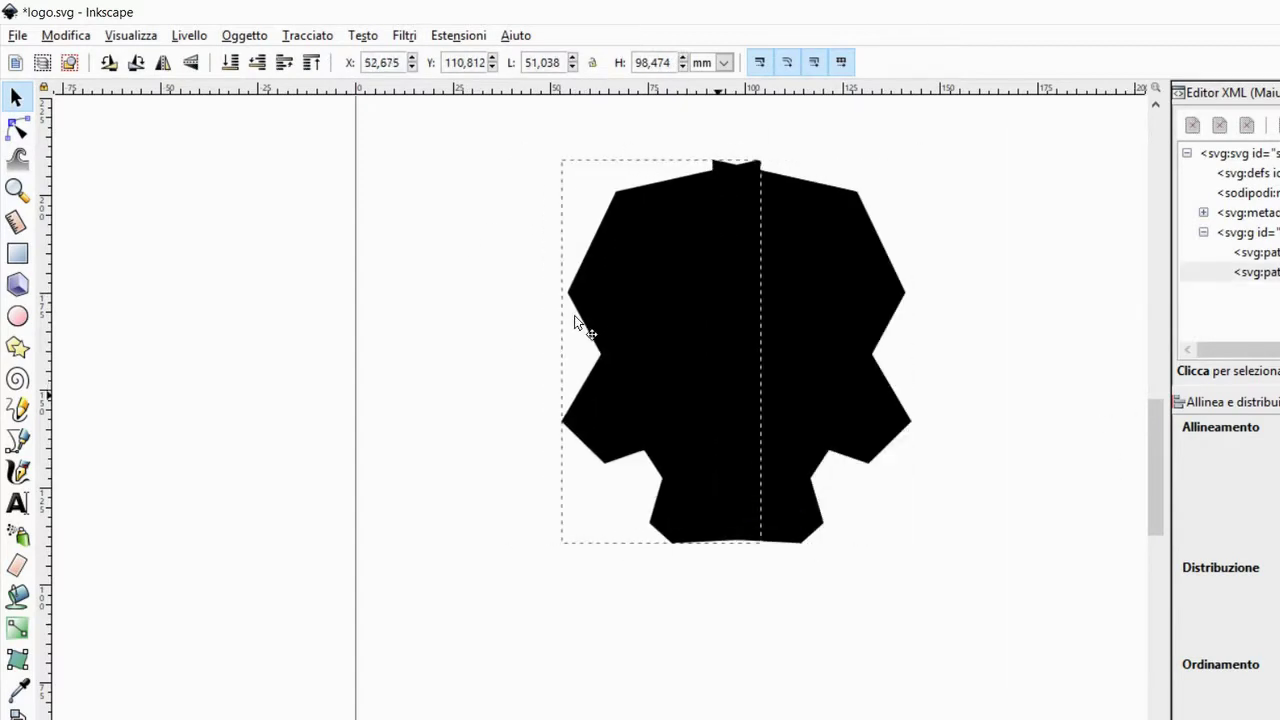
click(543, 449)
key(ctrl+a)
key(n)
- Draw a small rectangle to the left of the skull
scroll(643, 178, up, 2)
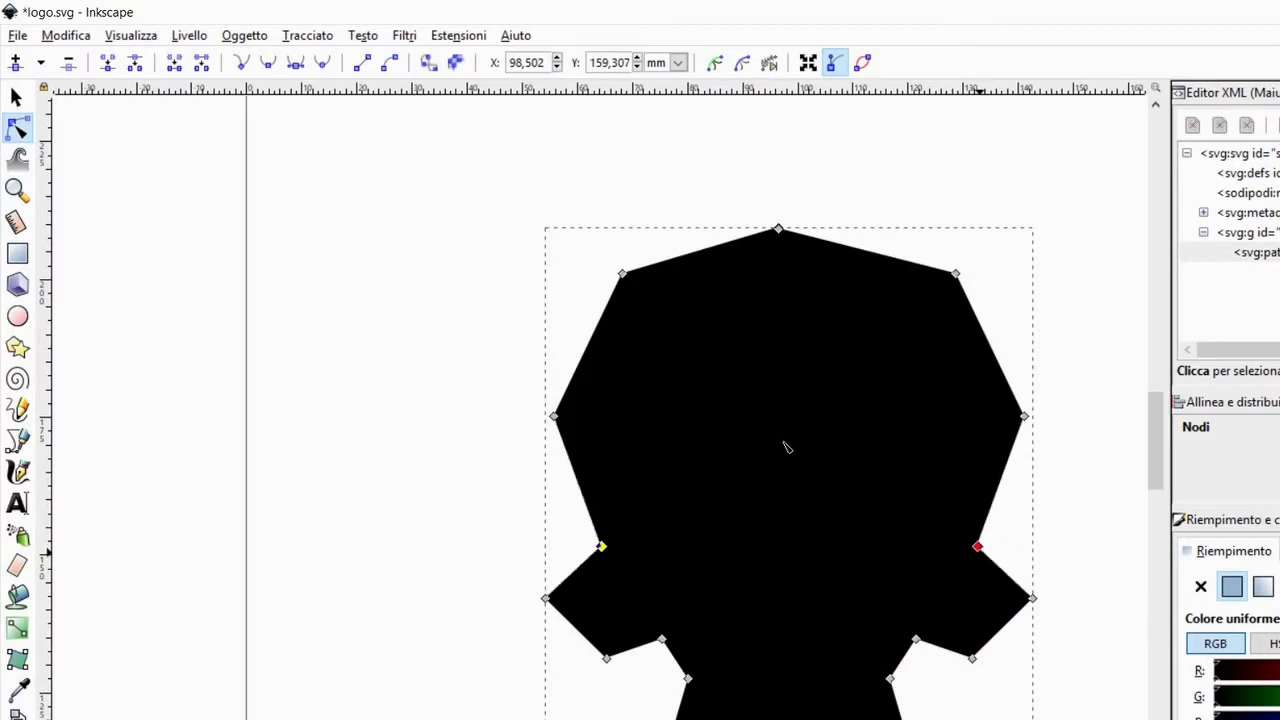
scroll(714, 320, down, 3)
scroll(606, 471, up, 2)
scroll(671, 297, up, 2)
scroll(611, 303, up, 2)
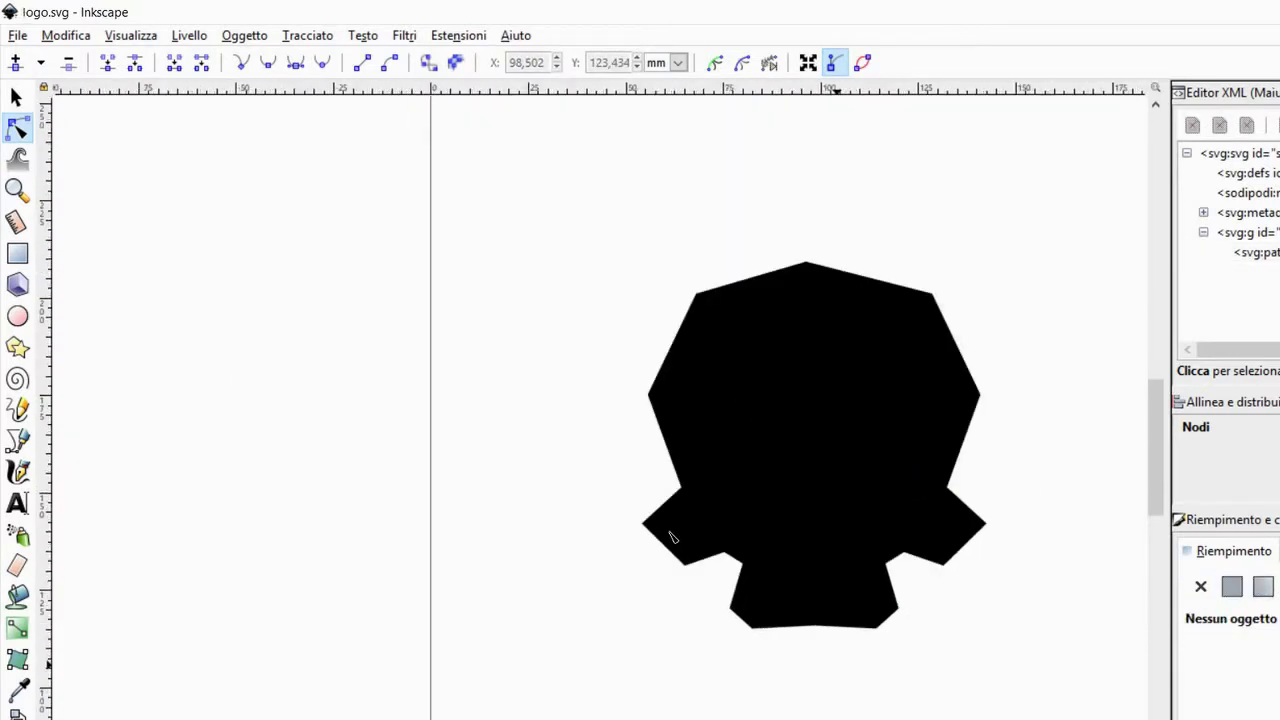
key(r)
drag(466, 437, 557, 549)
- Node-edit the small white rectangle into a narrower notched nose hole
key(s)
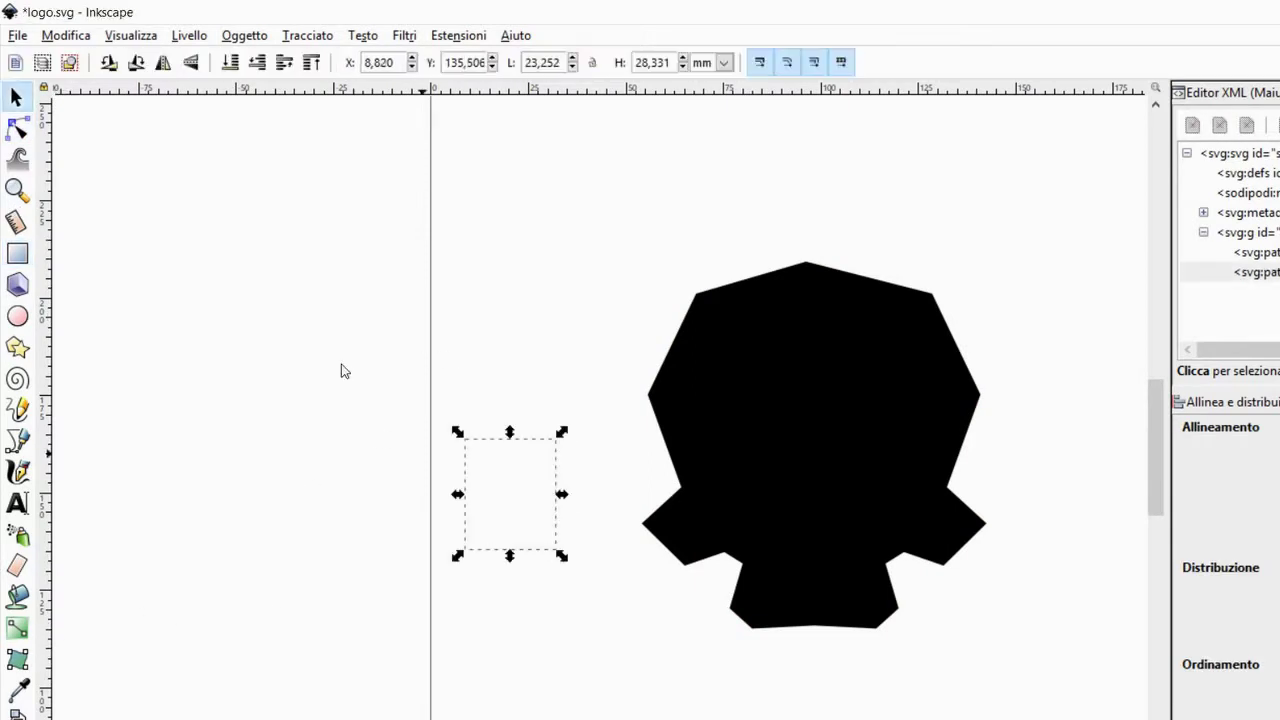
click(16, 122)
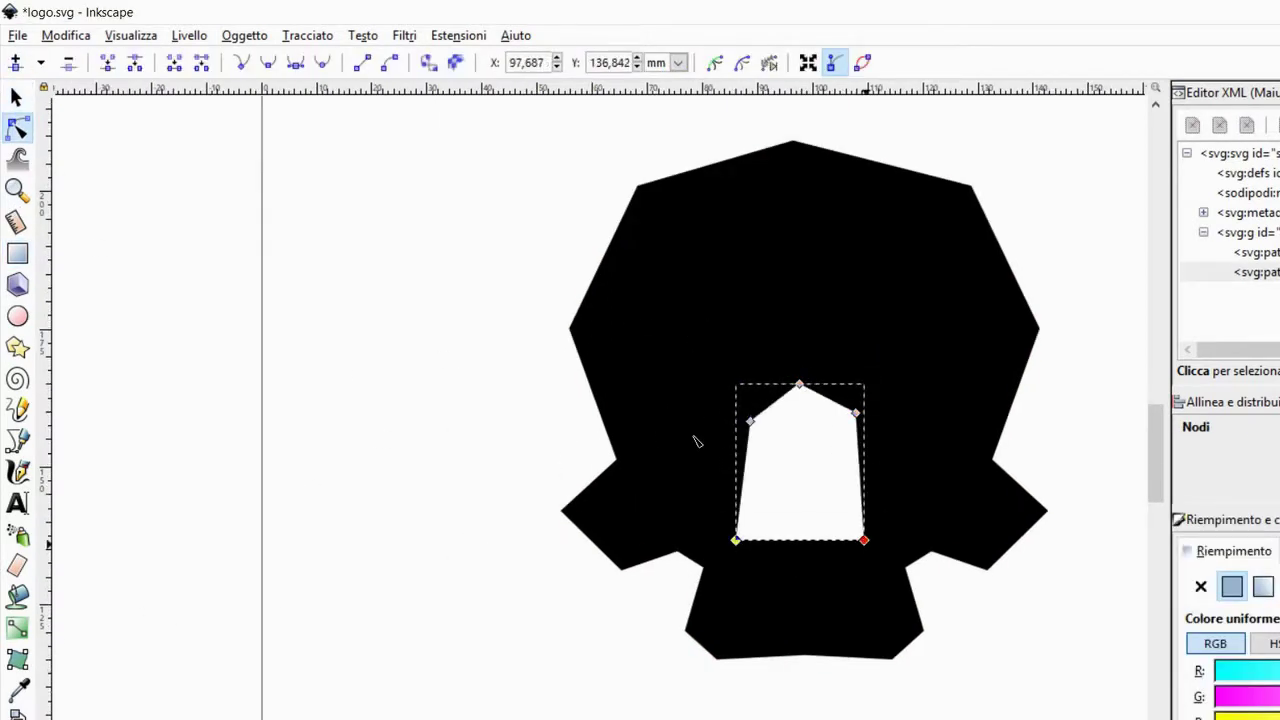
key(Up)
key(Up)
key(Up)
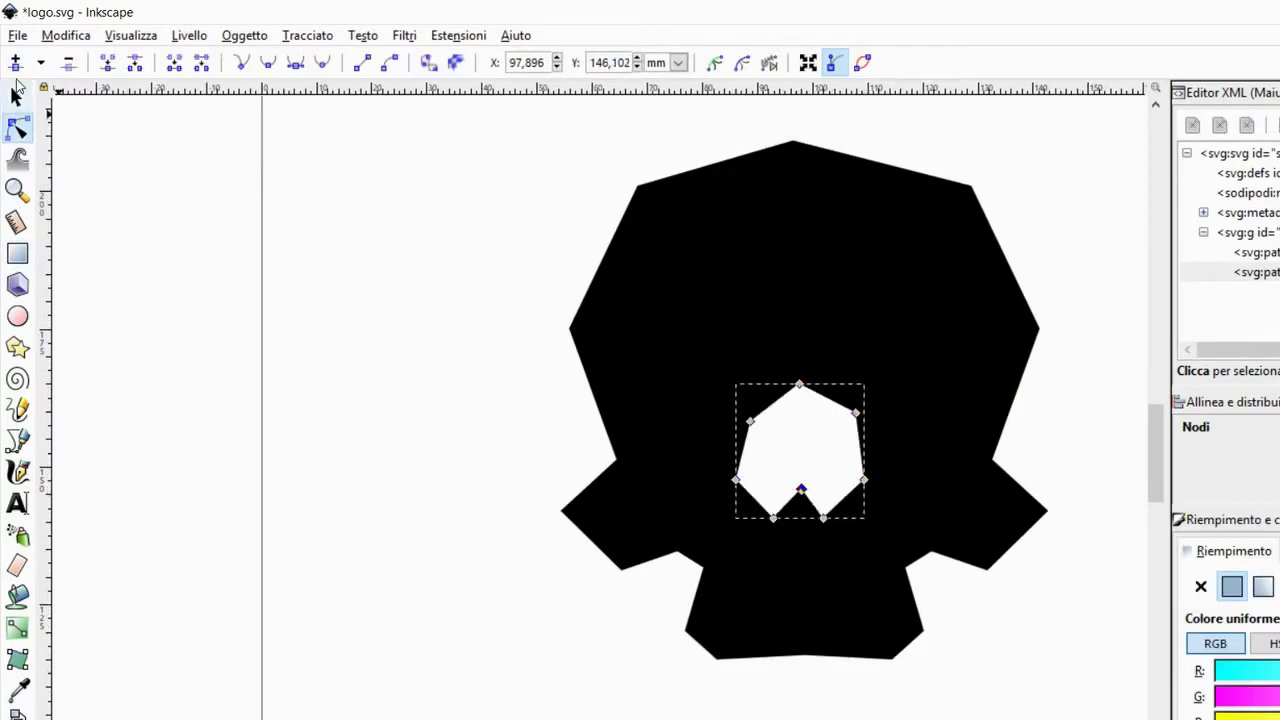
click(16, 92)
- Draw a white rectangle for the left eye and pull its left node down into an angle
key(r)
drag(649, 296, 803, 412)
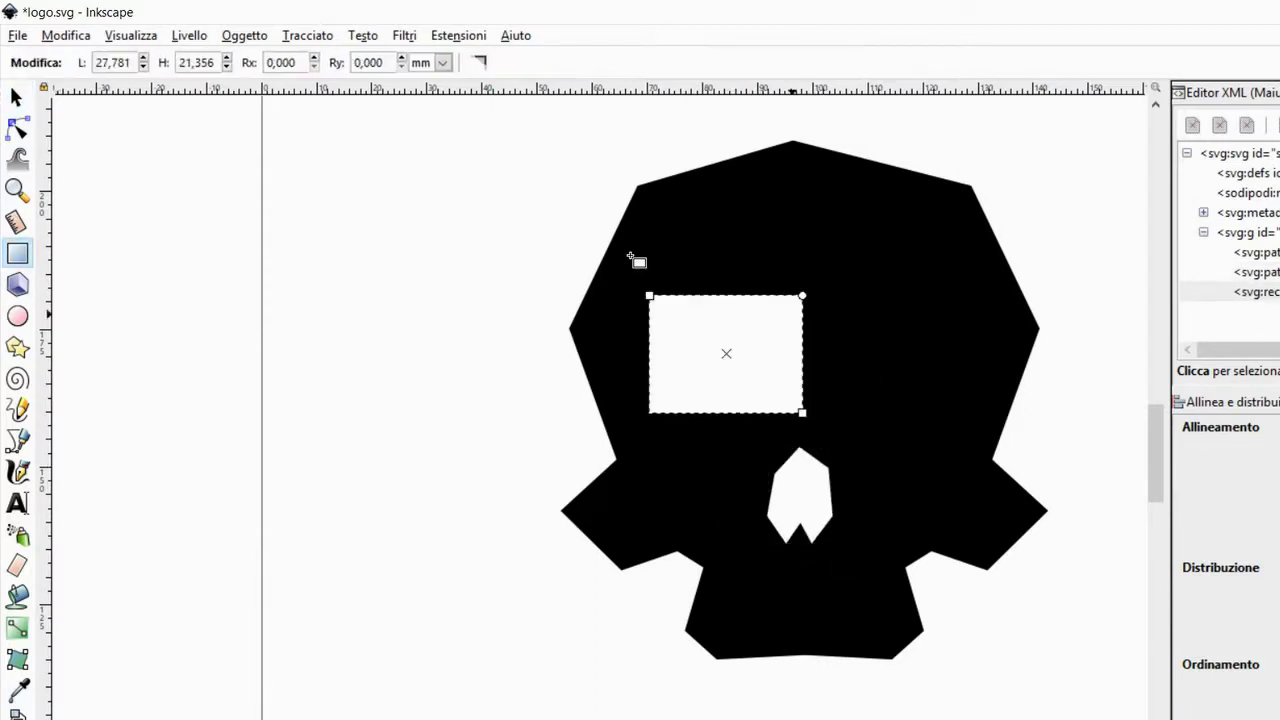
key(n)
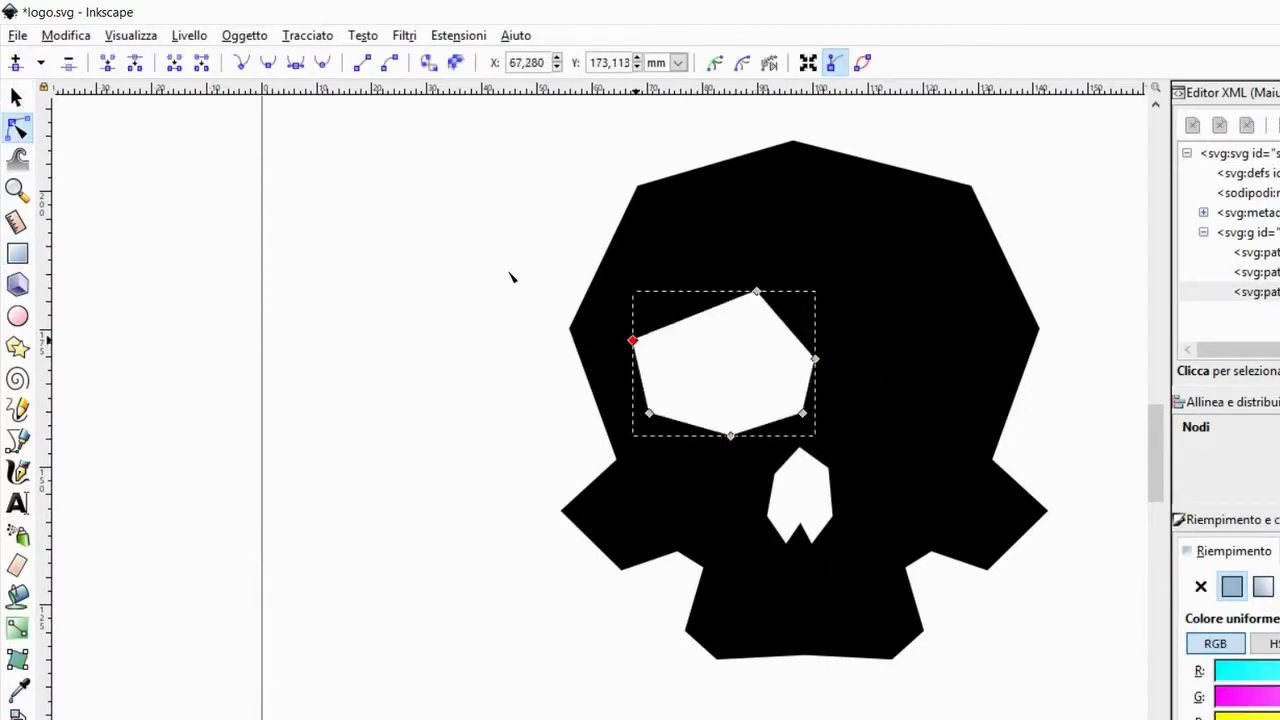
drag(633, 340, 629, 368)
key(s)
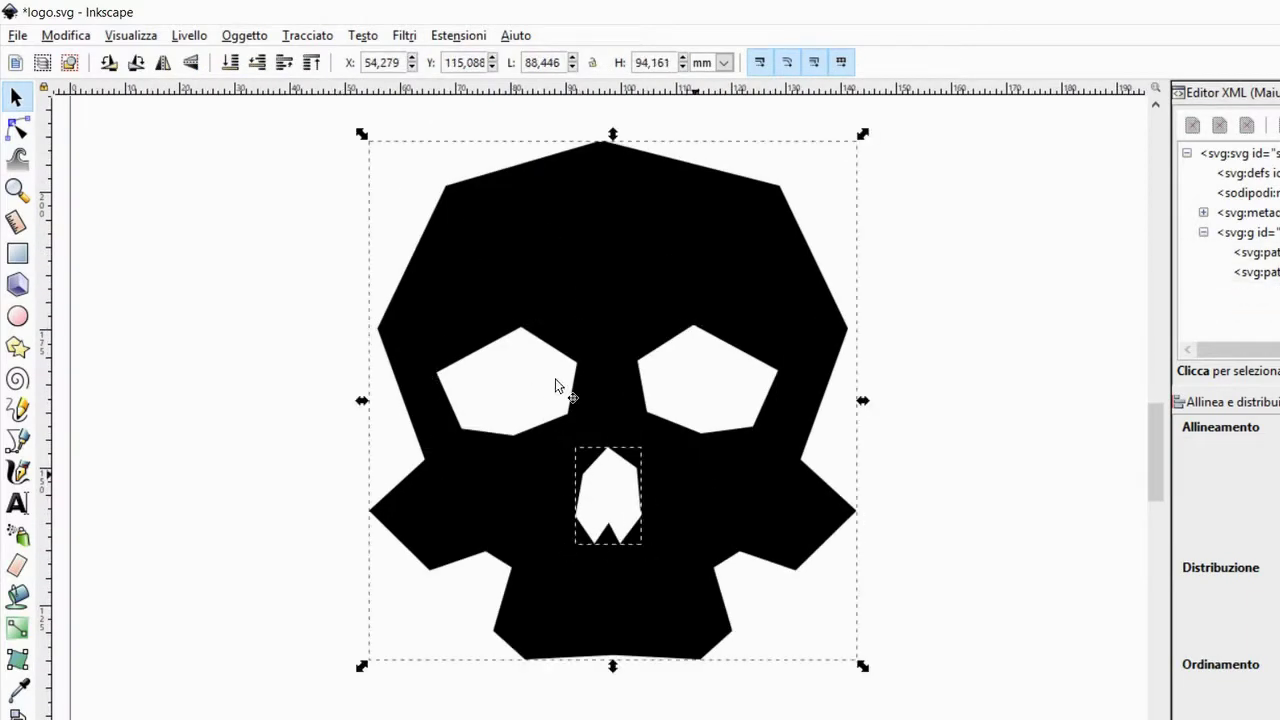
- Draw a small black-filled rectangle under the skull's jaw for a tooth
key(r)
mouse_move(257, 606)
mouse_down()
mouse_move(309, 674)
mouse_move(534, 668)
mouse_up()
key(ctrl+shift+f)
click(1232, 521)
key(s)
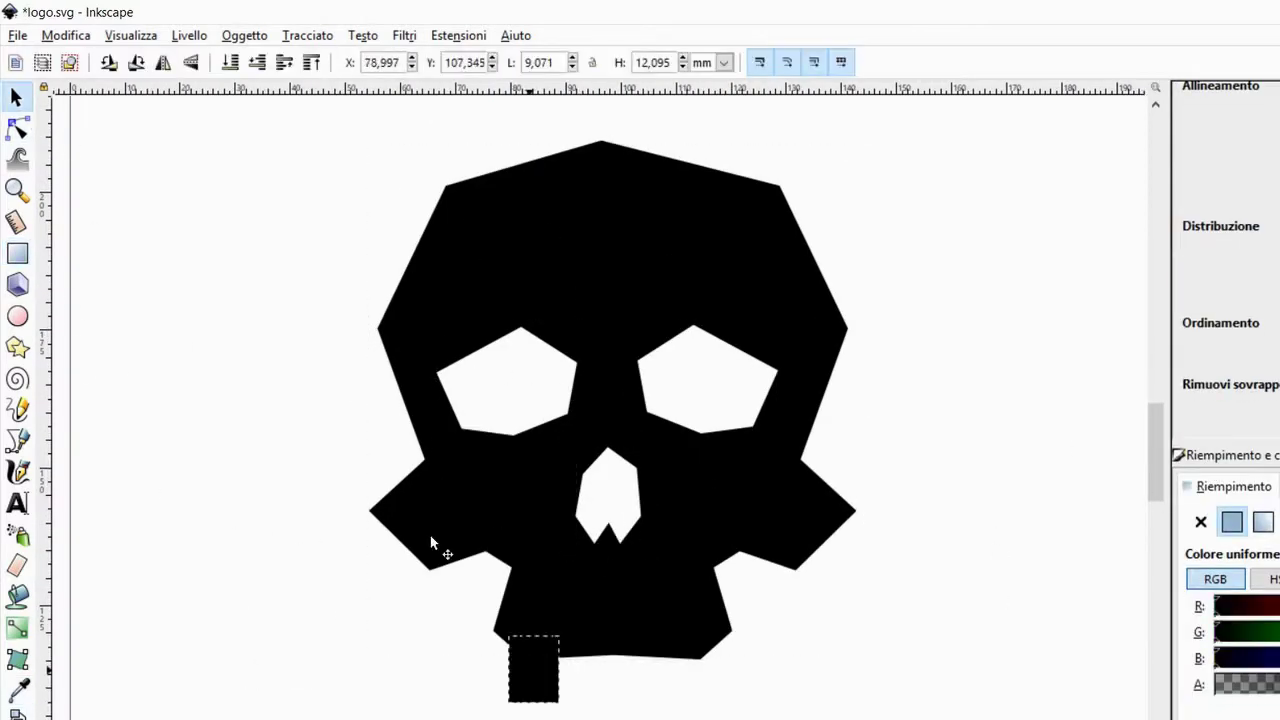
scroll(430, 535, up, 2)
- Node-edit the tooth into a slanted shape hanging beneath the jaw
click(17, 128)
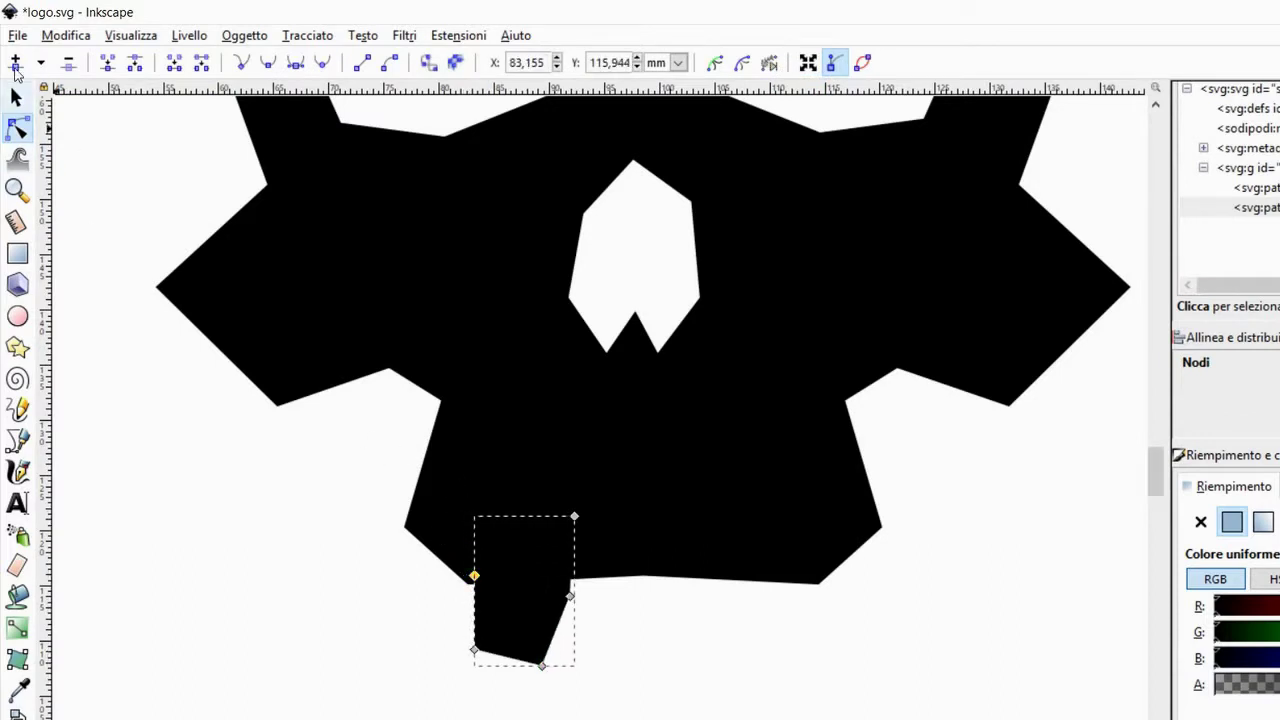
key(s)
scroll(365, 504, down, 1)
scroll(305, 548, down, 2)
click(305, 548)
key(n)
scroll(520, 473, up, 2)
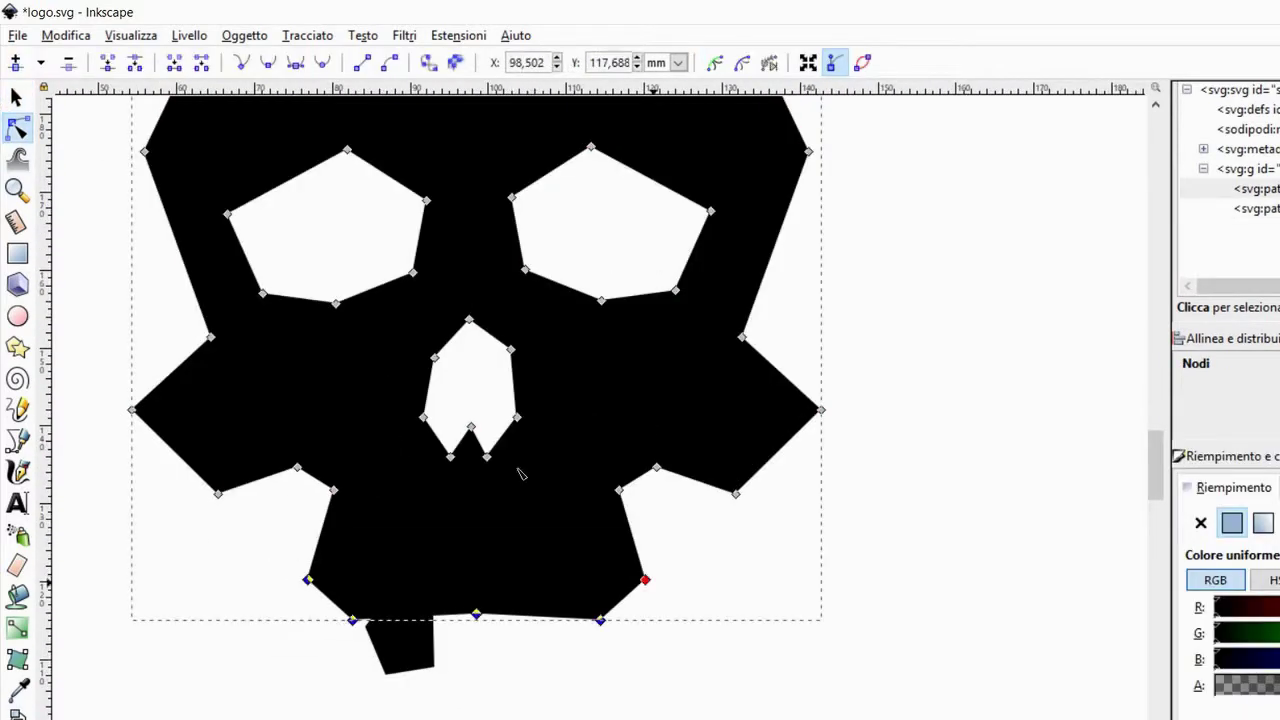
key(Tab)
key(s)
key(ctrl+shift+a)
scroll(319, 485, down, 4)
scroll(300, 520, up, 3)
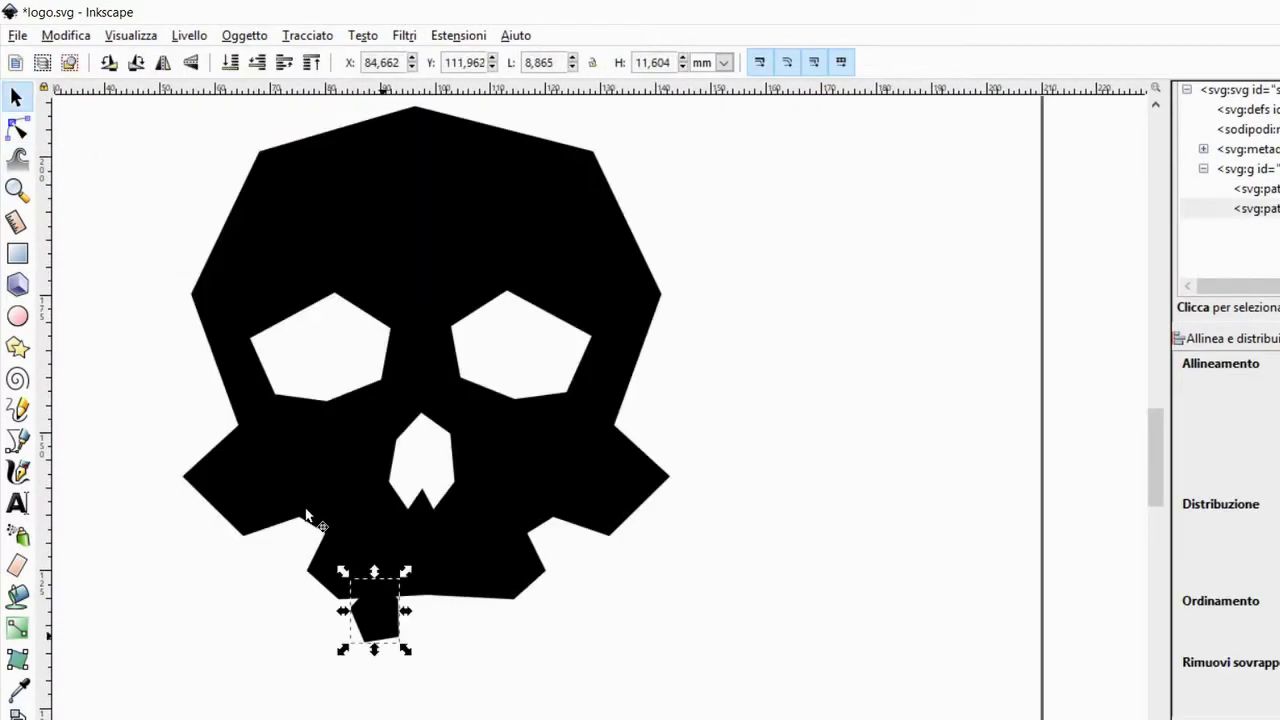
- Duplicate the tooth and mirror it horizontally to form the second tooth
key(ctrl+d)
key(h)
scroll(420, 514, down, 3)
scroll(294, 554, up, 2)
scroll(256, 390, up, 2)
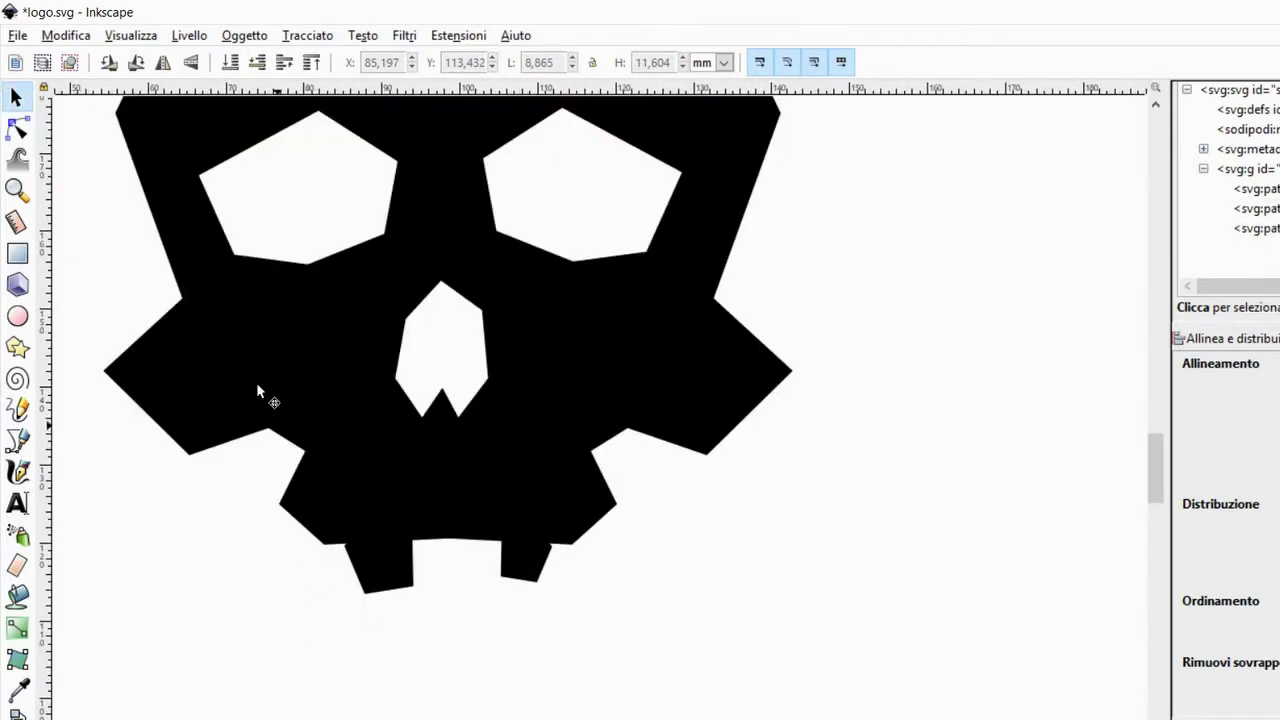
- Select both teeth and save the file as logo.svg
key(n)
shift+click(378, 570)
key(s)
key(ctrl+s)
scroll(210, 640, down, 2)
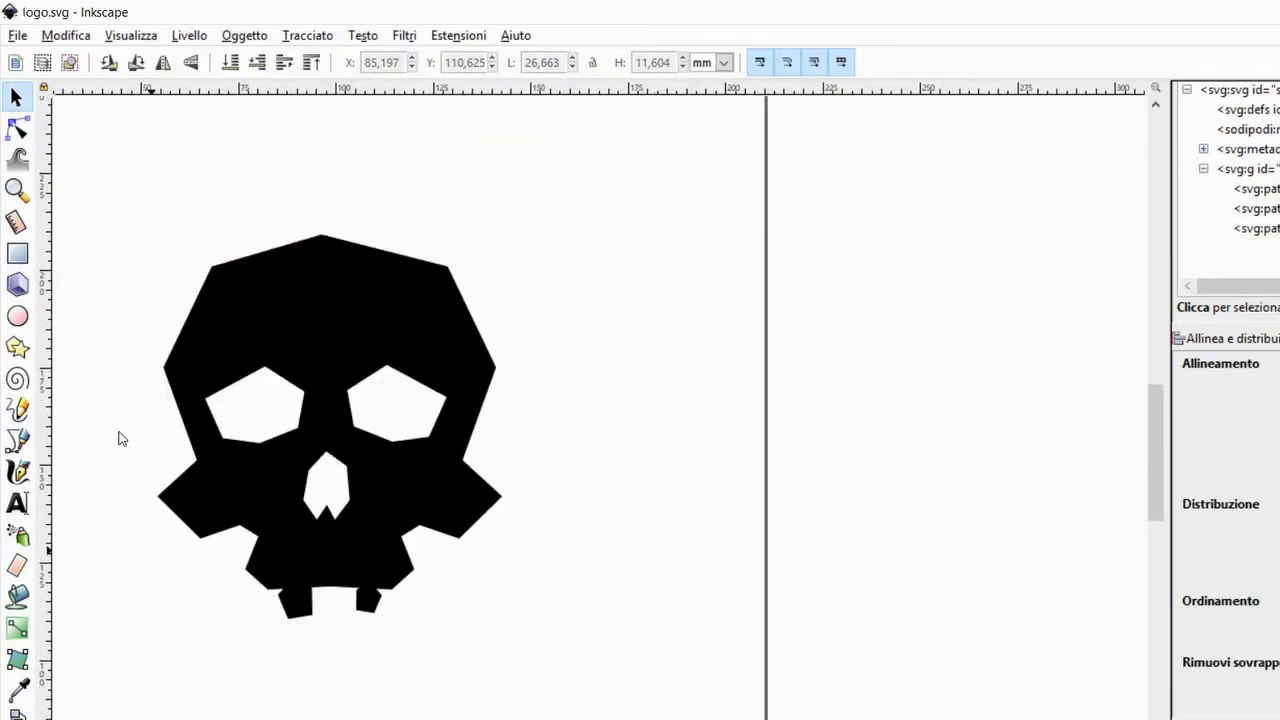
key(n)
click(314, 286)
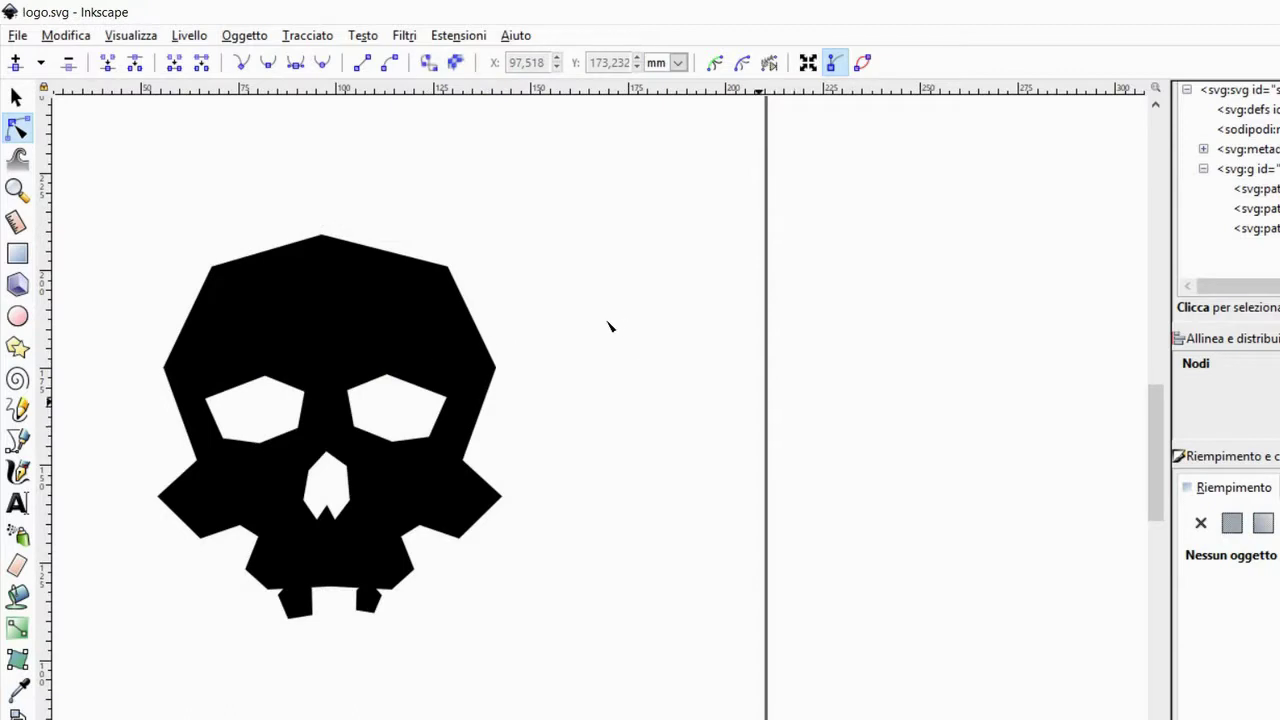
- Draw and node-edit a crack line through the skull's right cheek beside the nose
key(b)
key(Return)
key(n)
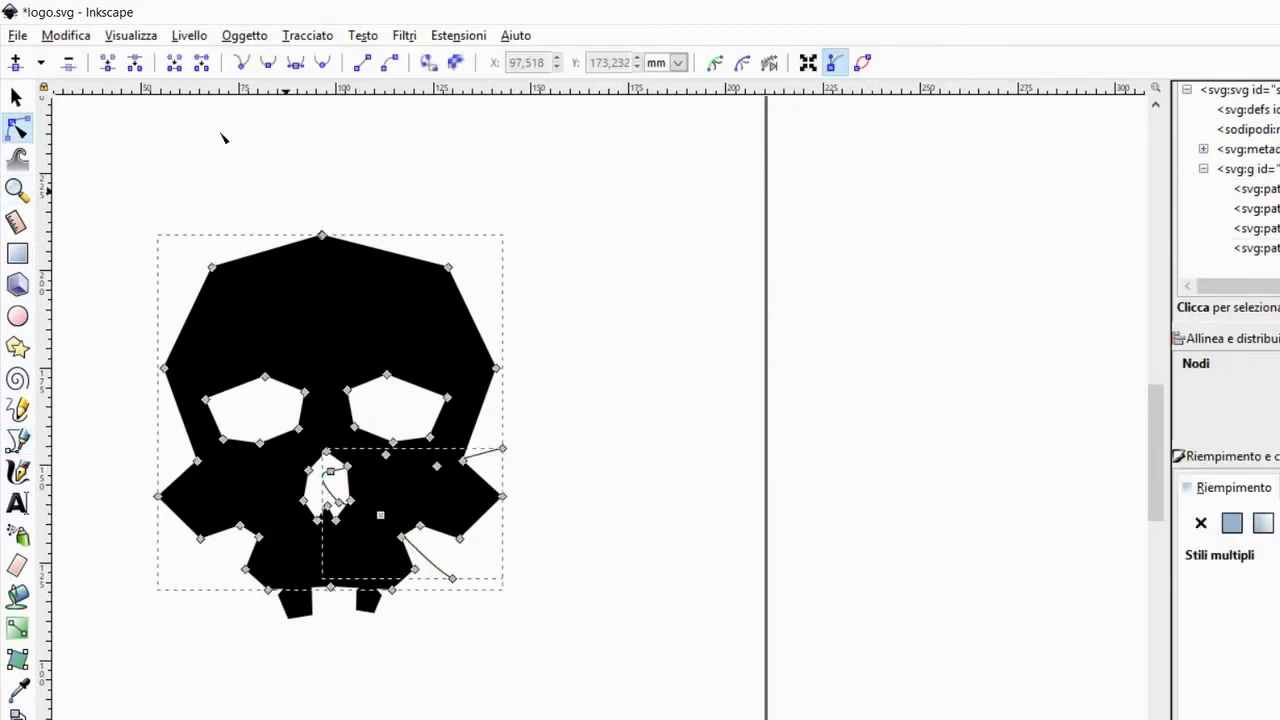
key(s)
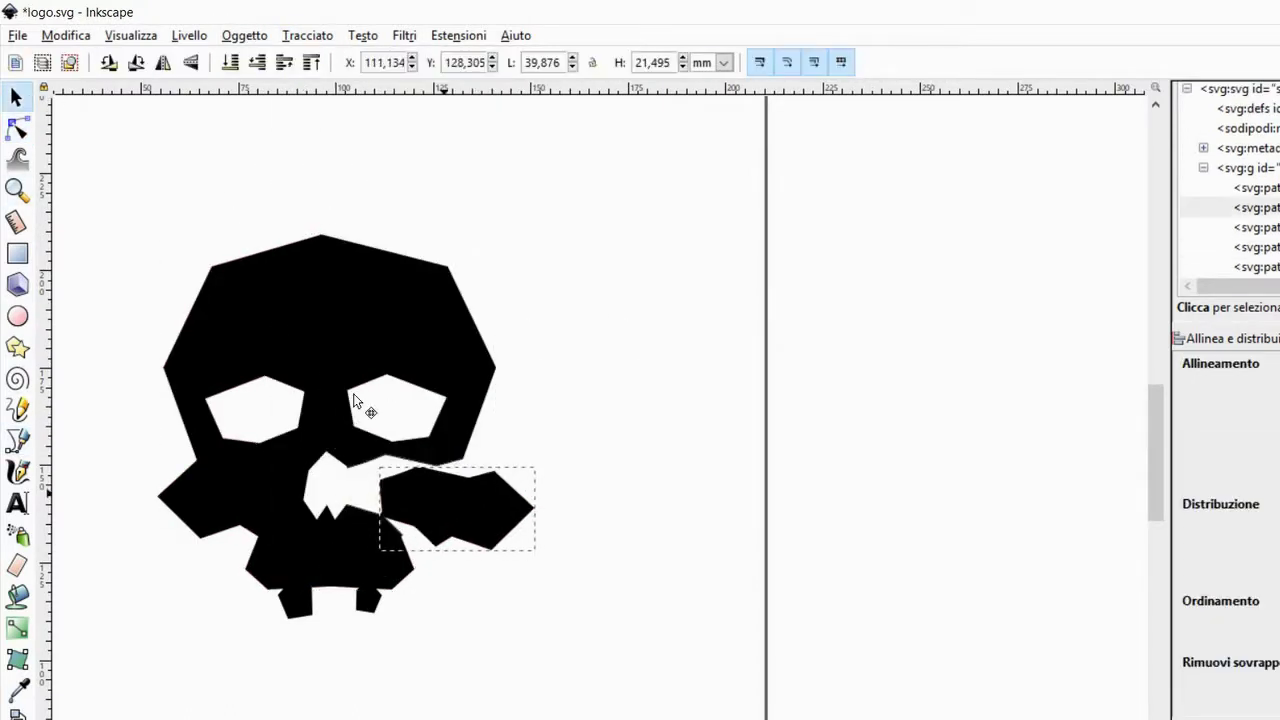
key(5)
scroll(402, 393, up, 3)
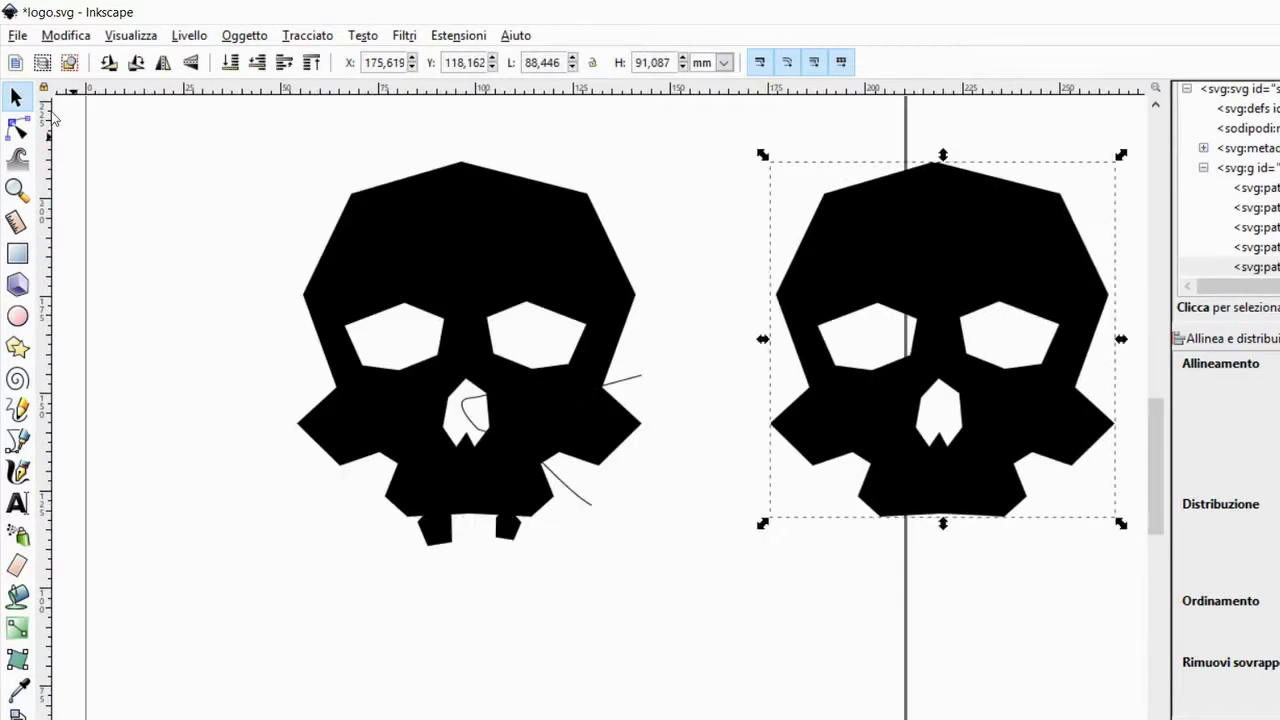
scroll(720, 382, up, 3)
key(n)
scroll(394, 451, up, 2)
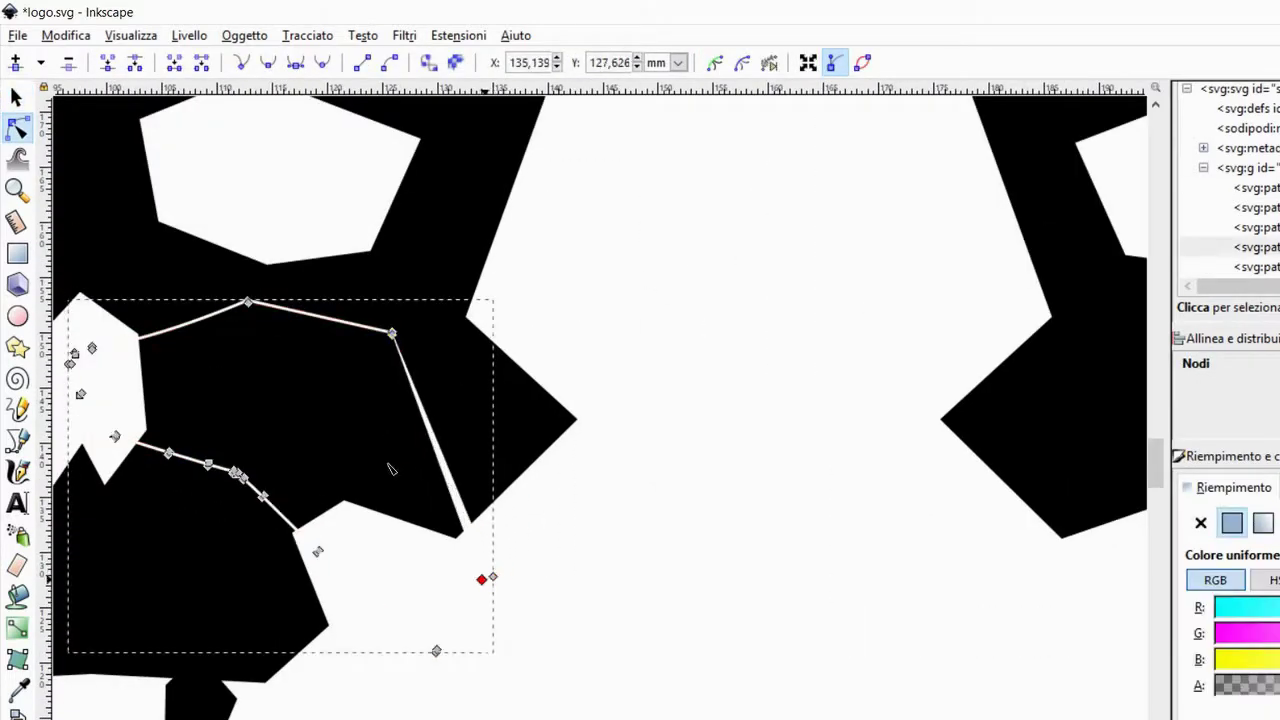
key(Escape)
scroll(323, 426, up, 3)
scroll(604, 357, down, 2)
- Intersect the shapes to cut out the cheek piece and nudge it up and right
click(360, 550)
scroll(363, 558, up, 3)
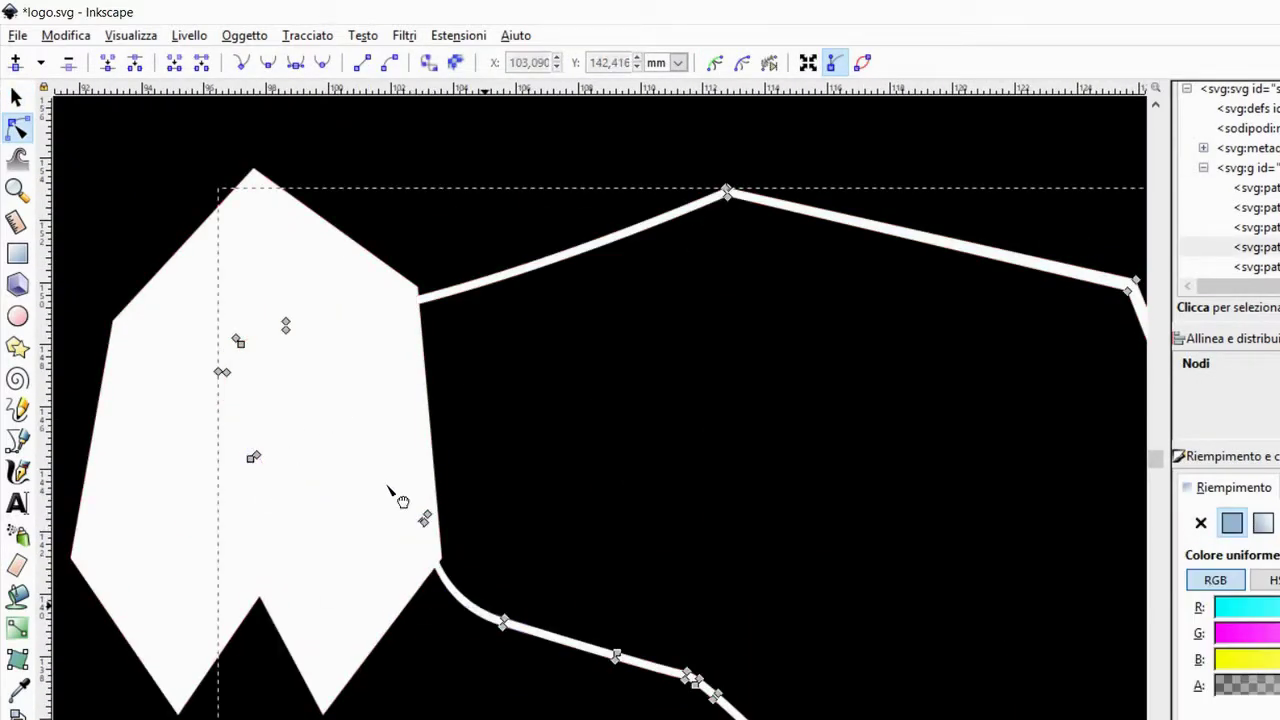
scroll(368, 480, down, 3)
scroll(600, 300, down, 2)
key(ctrl+a)
click(307, 35)
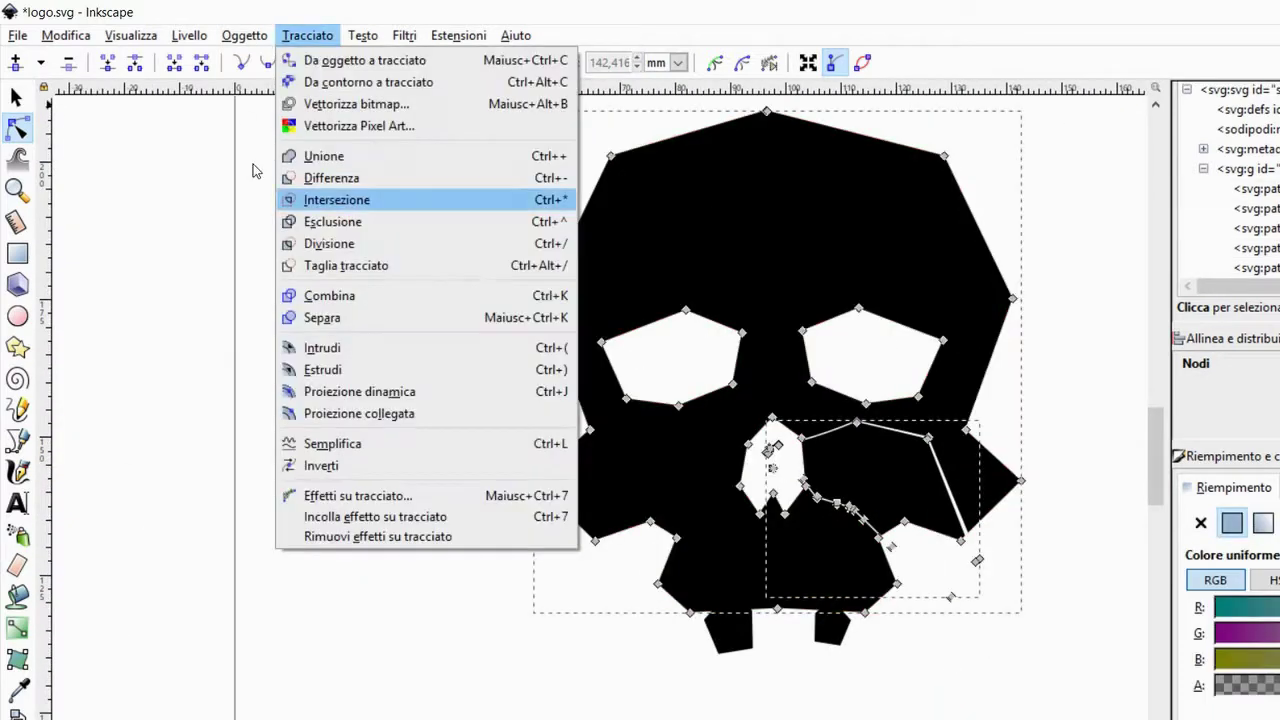
click(343, 197)
key(s)
key(Up)
key(Right)
- Draw a second crack line with the Bezier tool from the left cheek to the nose
key(5)
scroll(874, 274, up, 3)
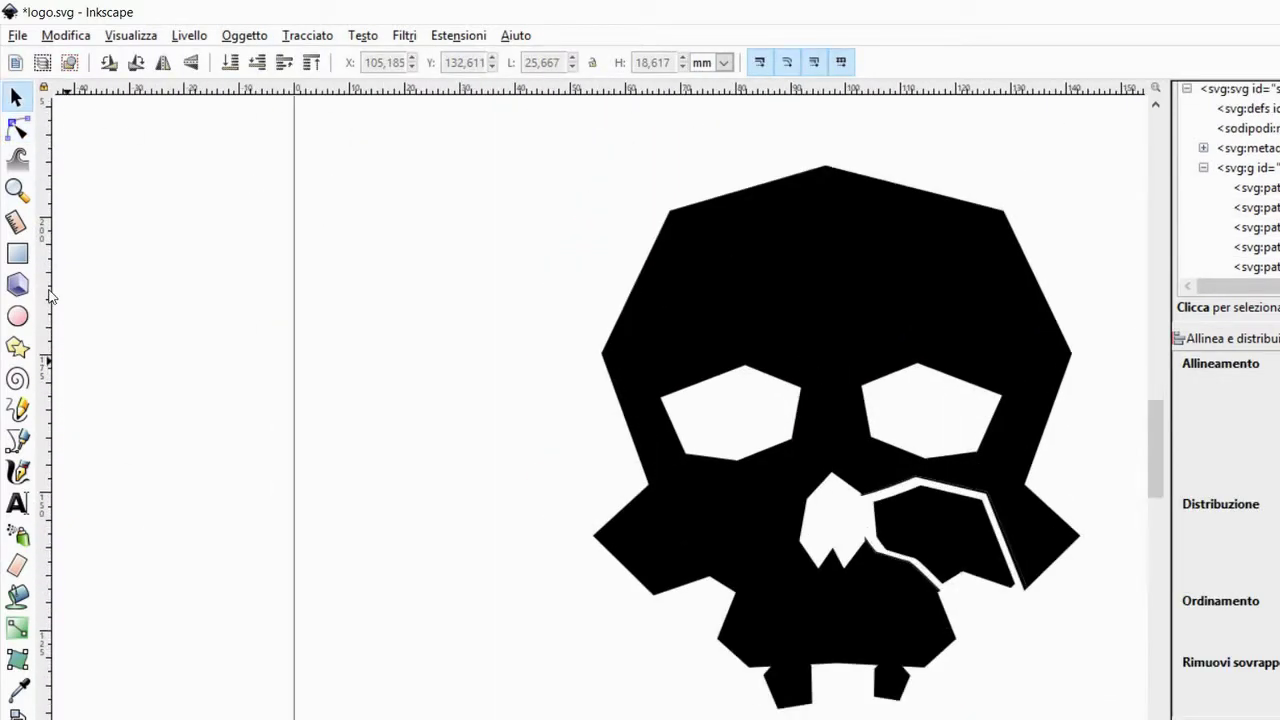
key(b)
key(Return)
scroll(900, 530, up, 3)
scroll(700, 500, up, 2)
key(n)
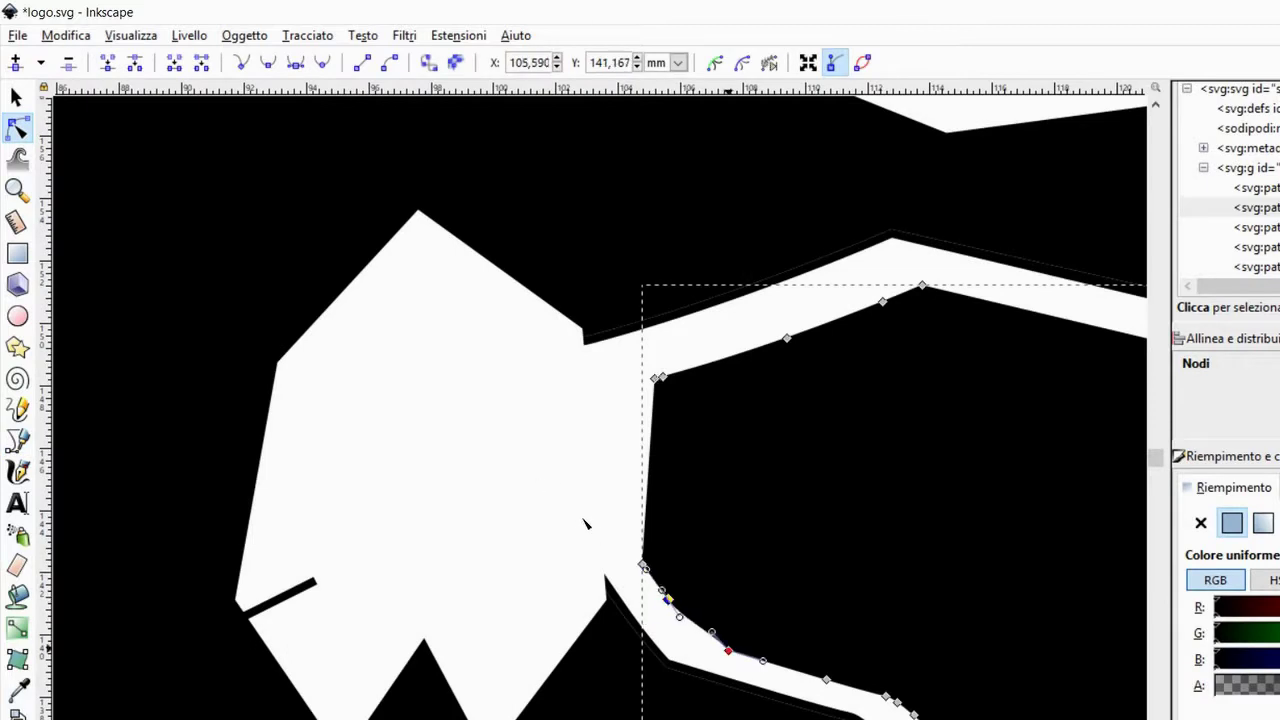
key(Escape)
scroll(311, 433, down, 5)
- Select the crack with the left skull and apply Path > Division
click(318, 561)
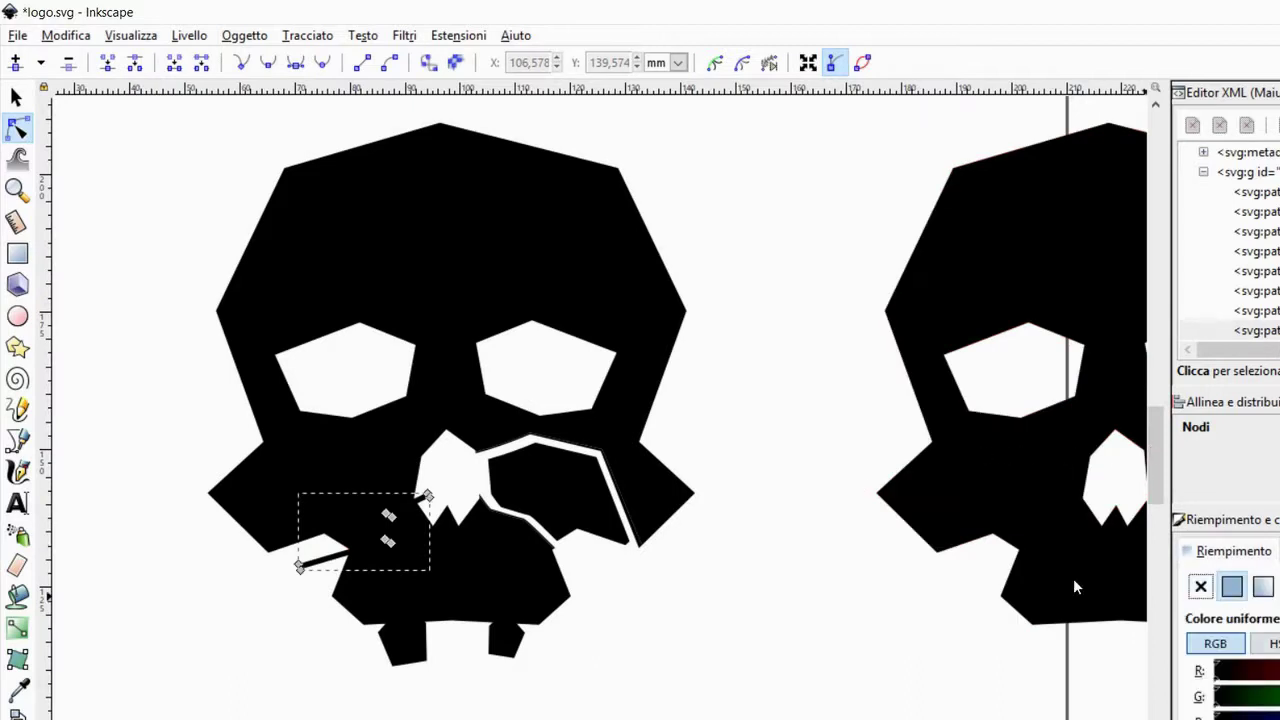
shift+click(600, 250)
click(307, 35)
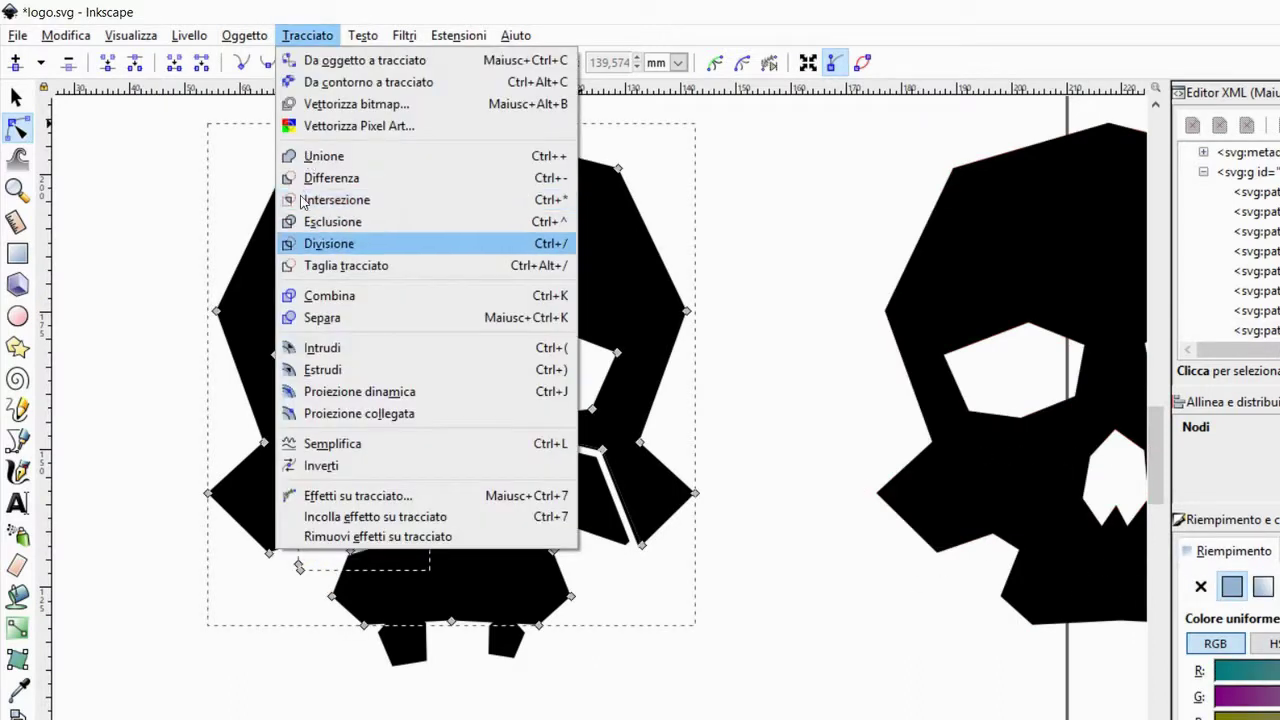
click(329, 243)
key(s)
- Zoom in and check the separated lower jaw and right cheek pieces
click(400, 518)
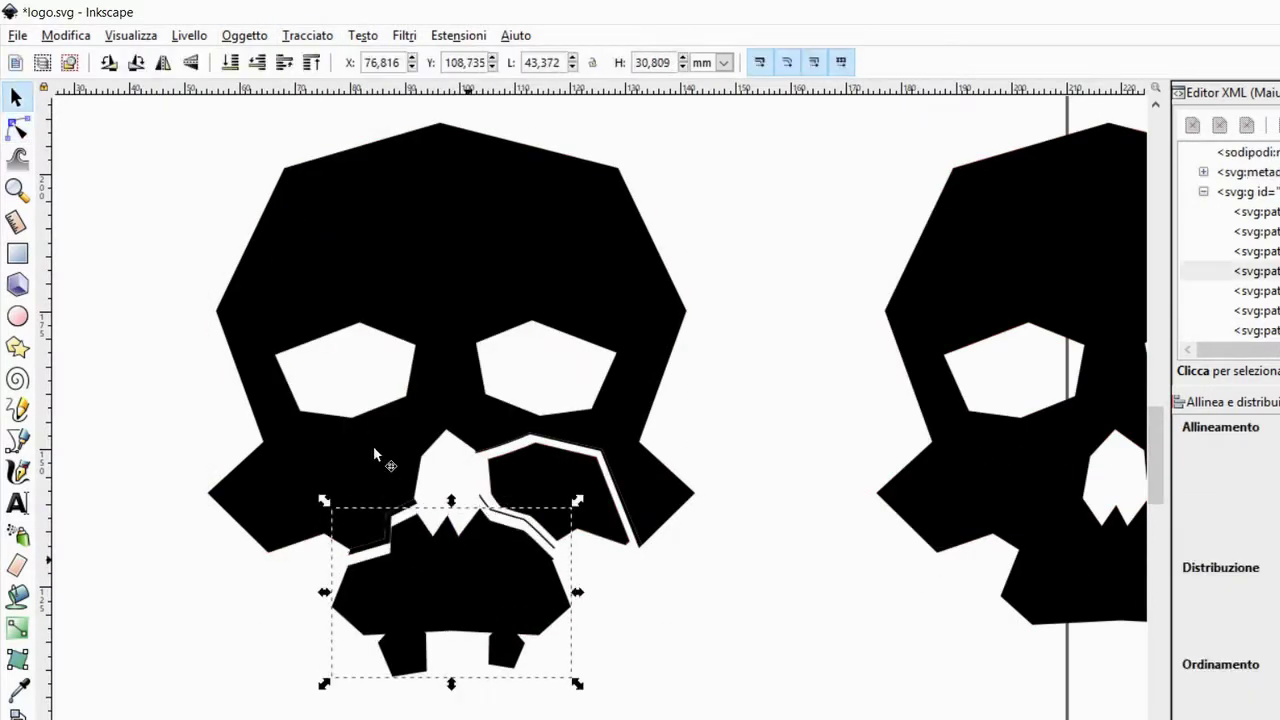
key(plus)
scroll(213, 440, down, 4)
scroll(306, 449, down, 2)
scroll(183, 491, up, 3)
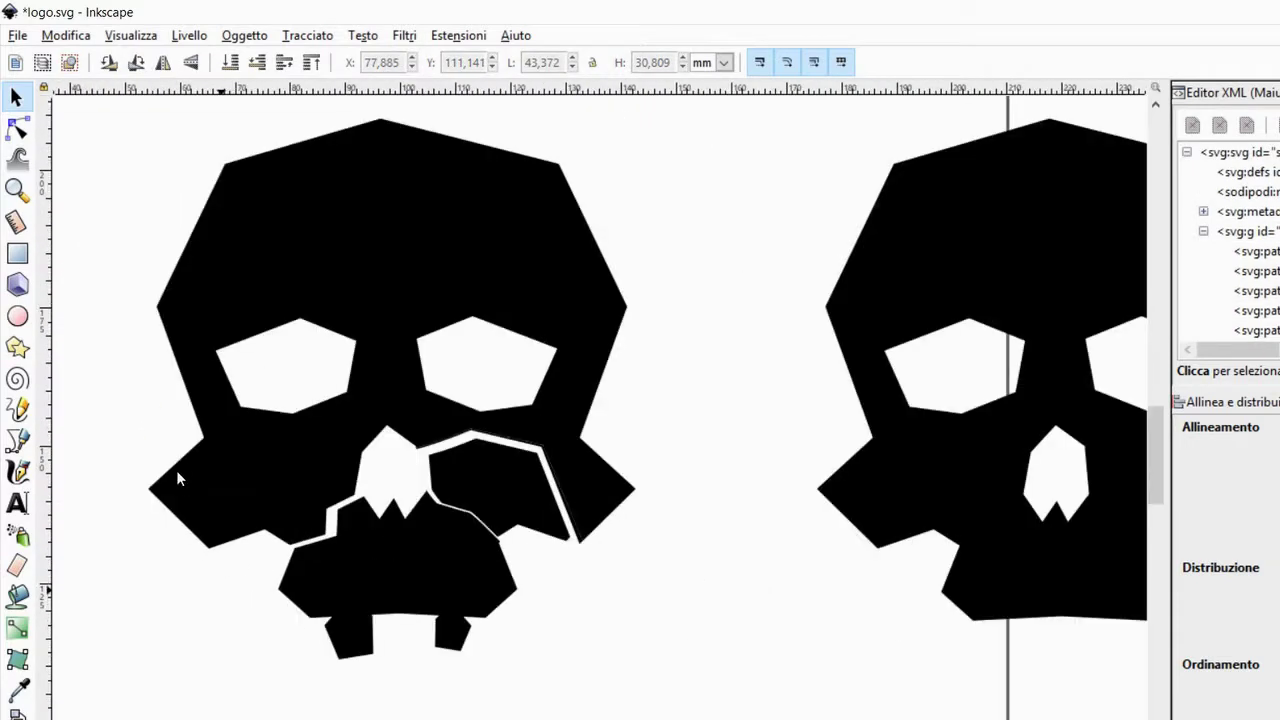
key(Tab)
scroll(317, 434, down, 4)
scroll(174, 400, up, 4)
scroll(131, 374, down, 2)
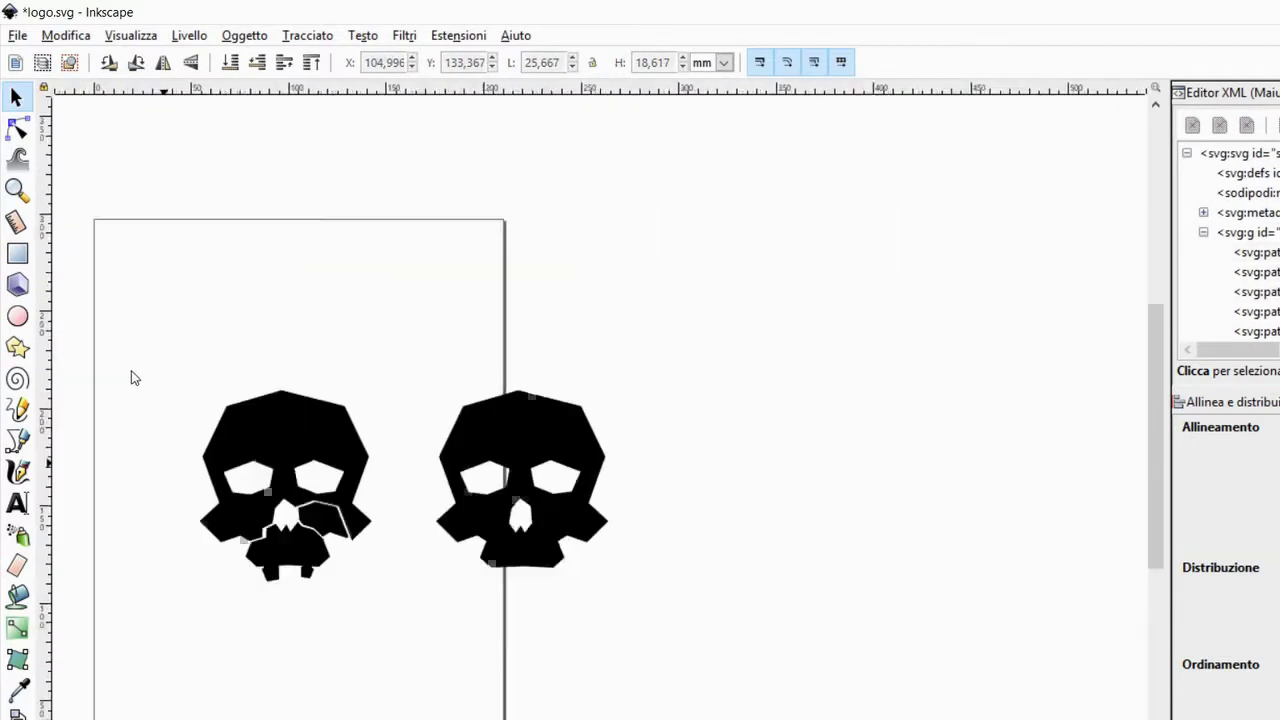
scroll(160, 385, up, 1)
- Draw a forehead crack path with the Bezier tool and reshape its node toward the left eye
key(b)
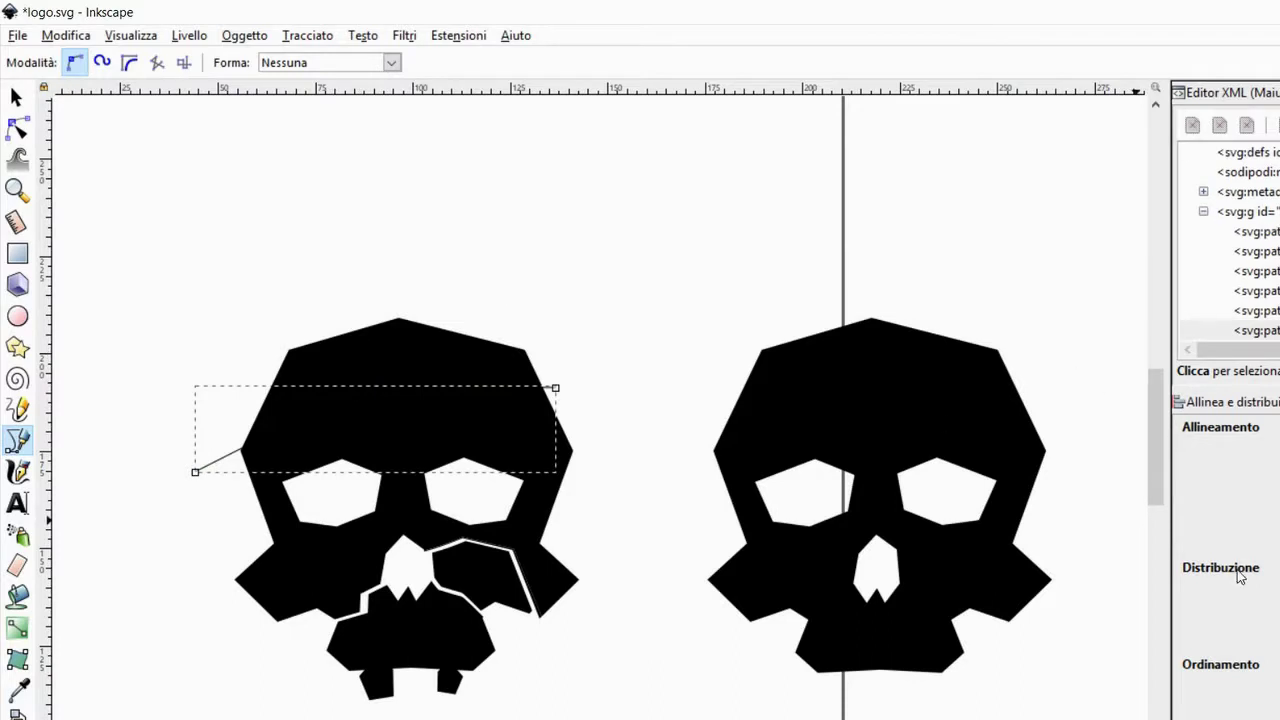
key(ctrl+shift+f)
key(n)
scroll(140, 248, down, 3)
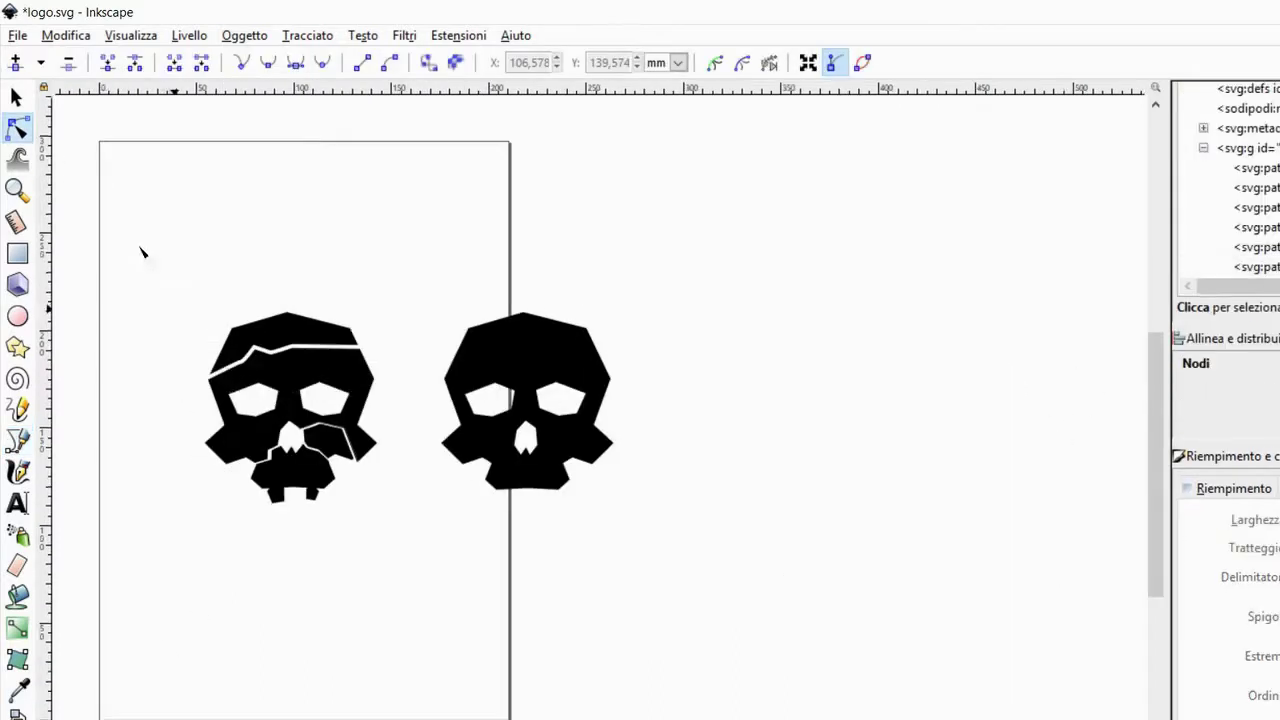
scroll(183, 343, up, 3)
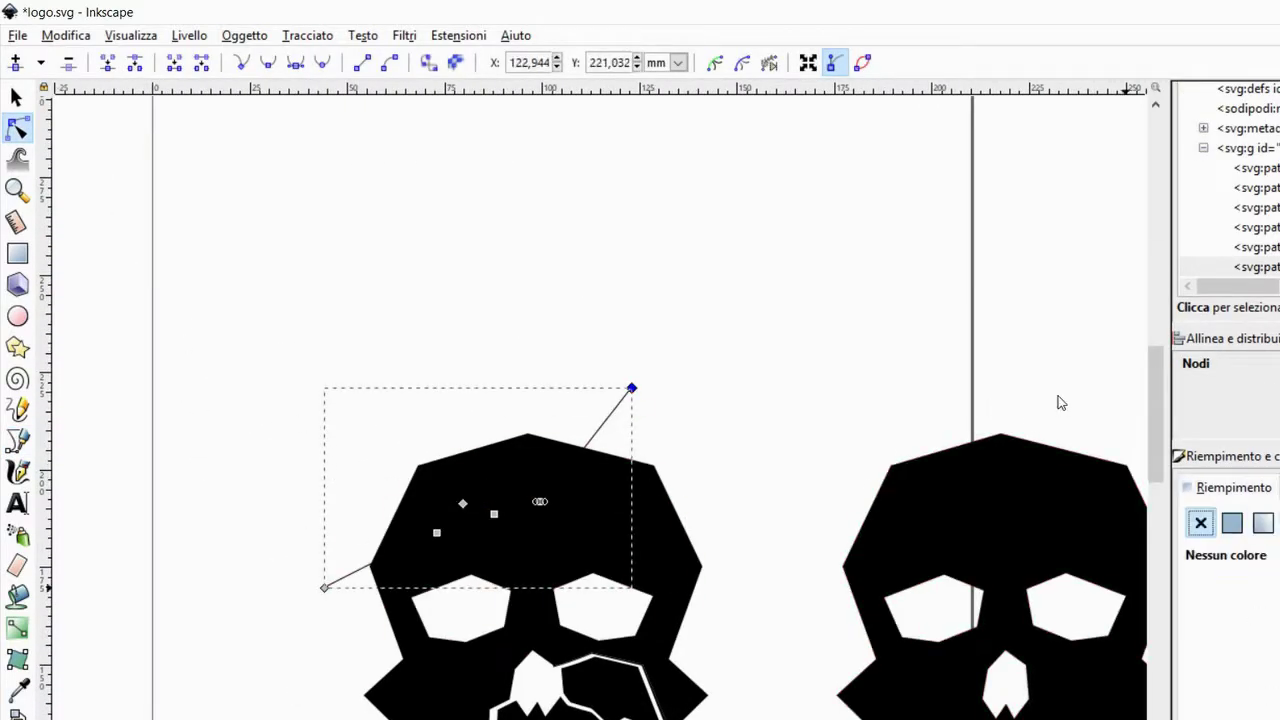
scroll(608, 391, down, 3)
scroll(449, 429, up, 3)
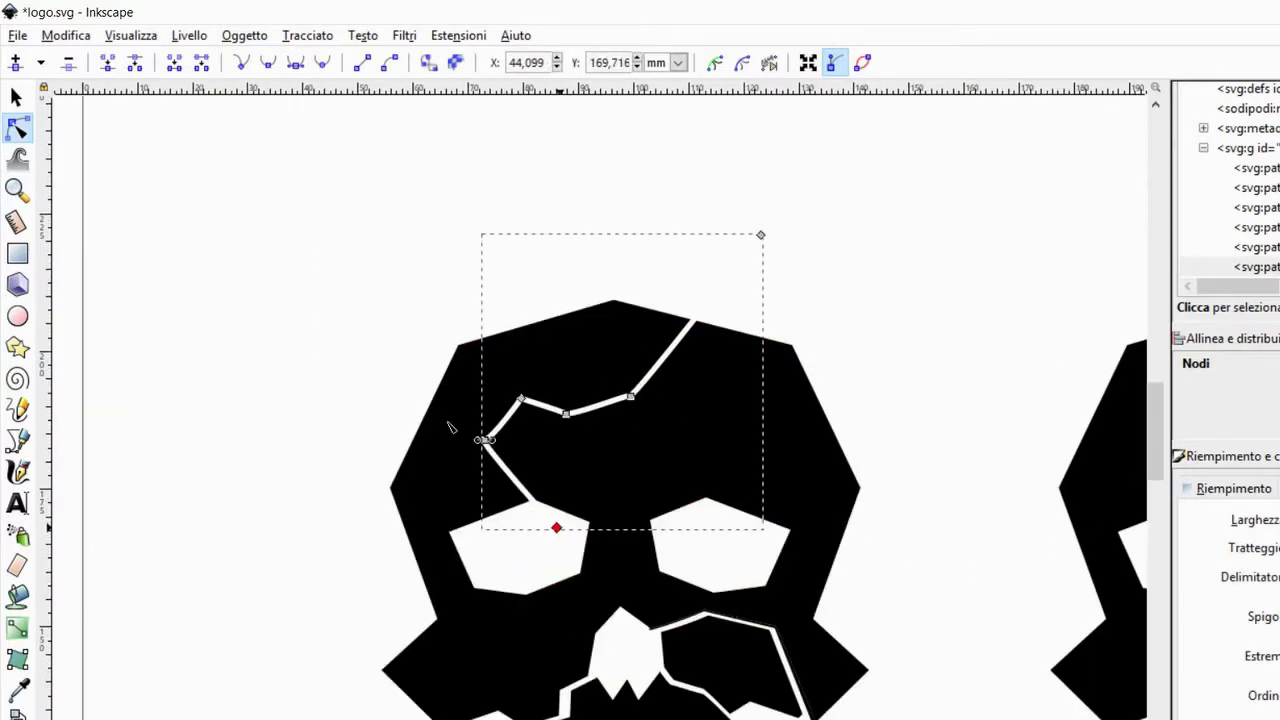
drag(480, 437, 563, 457)
scroll(393, 365, down, 3)
scroll(393, 365, up, 5)
scroll(300, 571, down, 5)
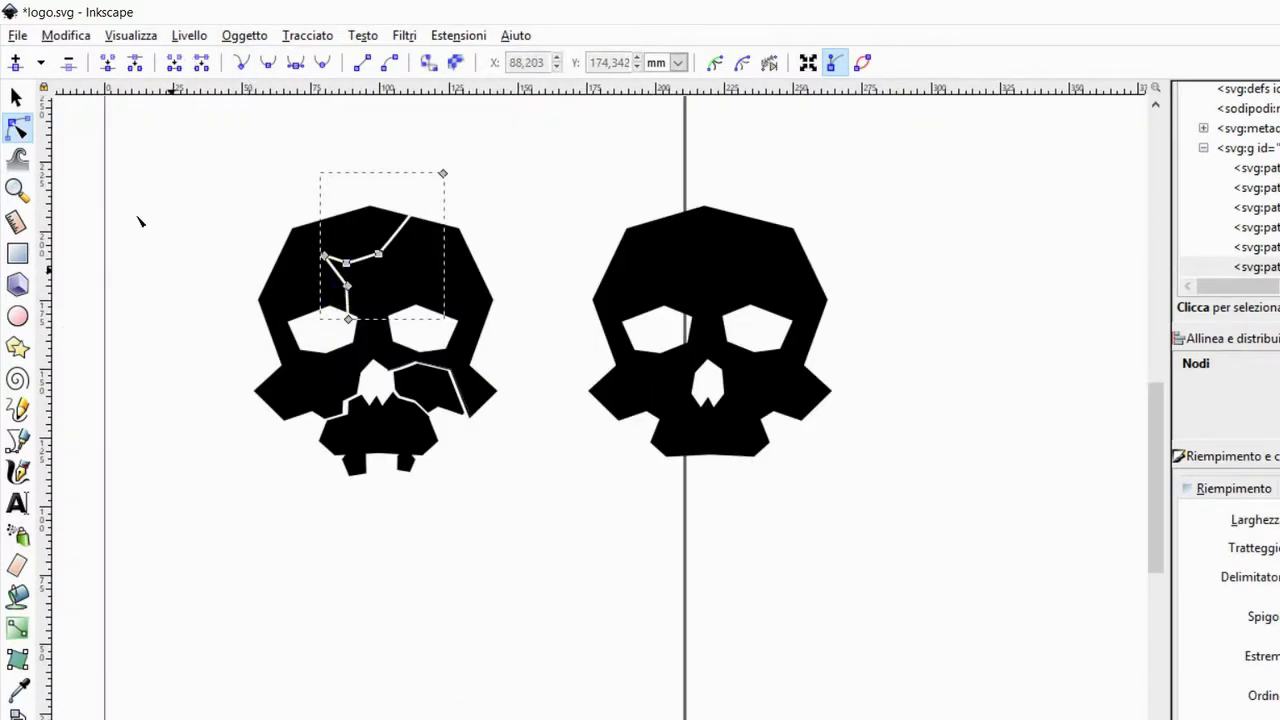
scroll(137, 217, up, 2)
- Try splitting the skull along the crack with path operations, then undo the unwanted split
click(307, 35)
click(300, 265)
scroll(411, 354, up, 3)
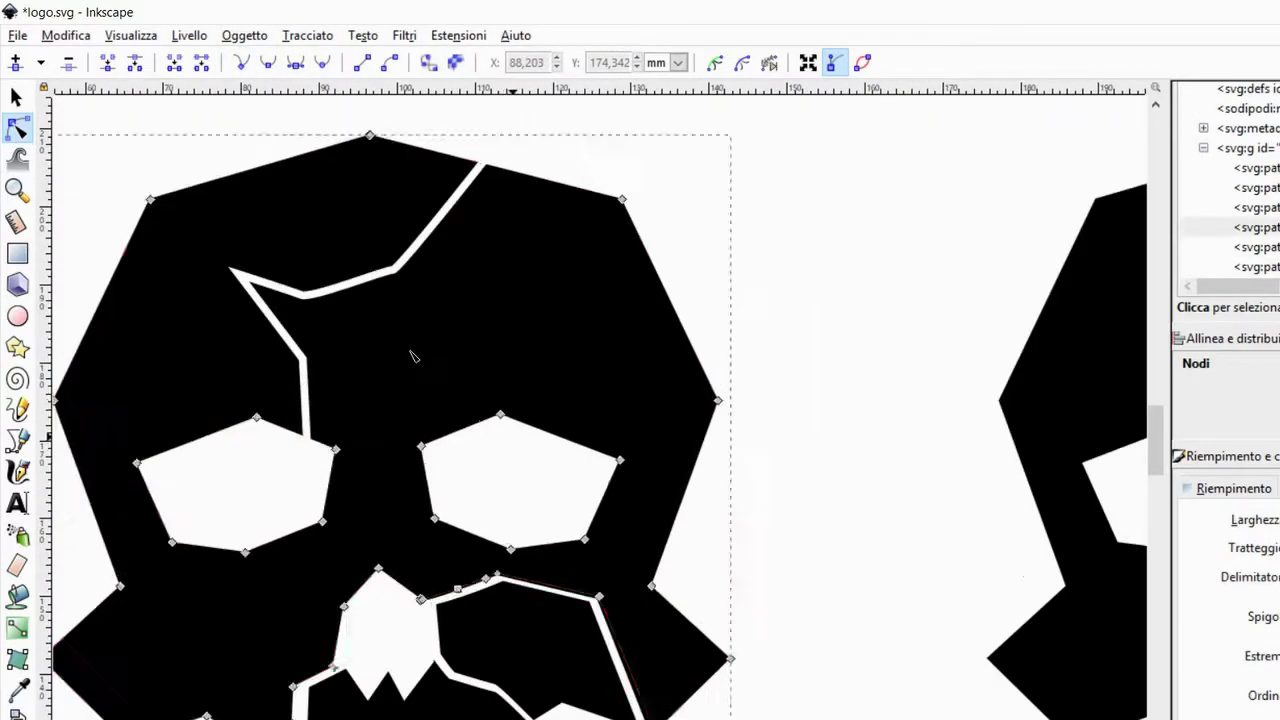
scroll(300, 214, down, 2)
click(307, 35)
click(329, 243)
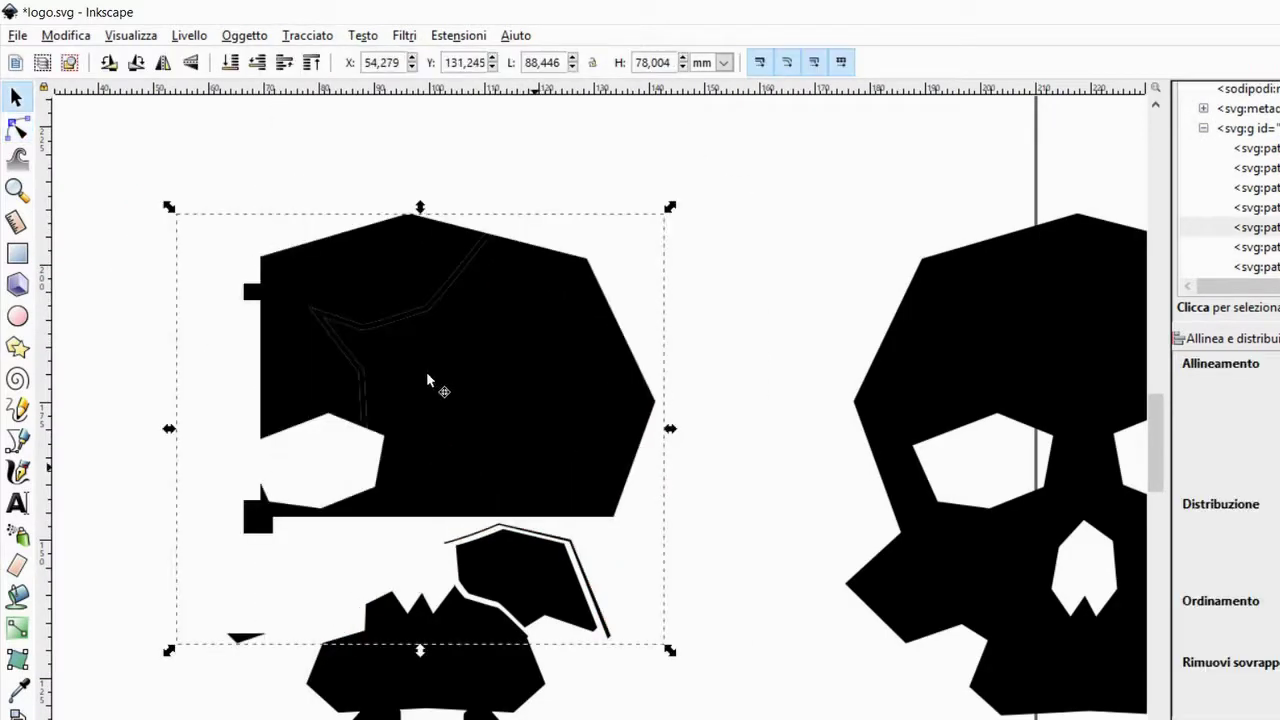
key(n)
key(space)
scroll(286, 194, up, 2)
key(space)
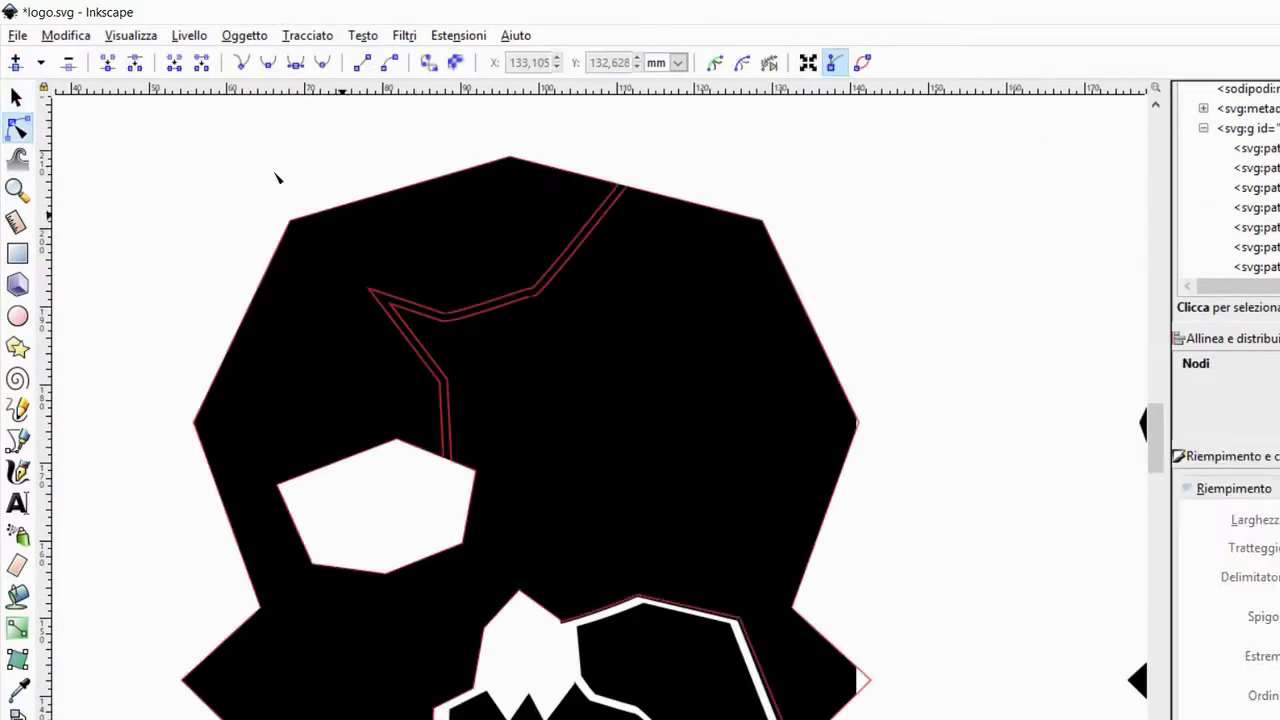
key(space)
key(n)
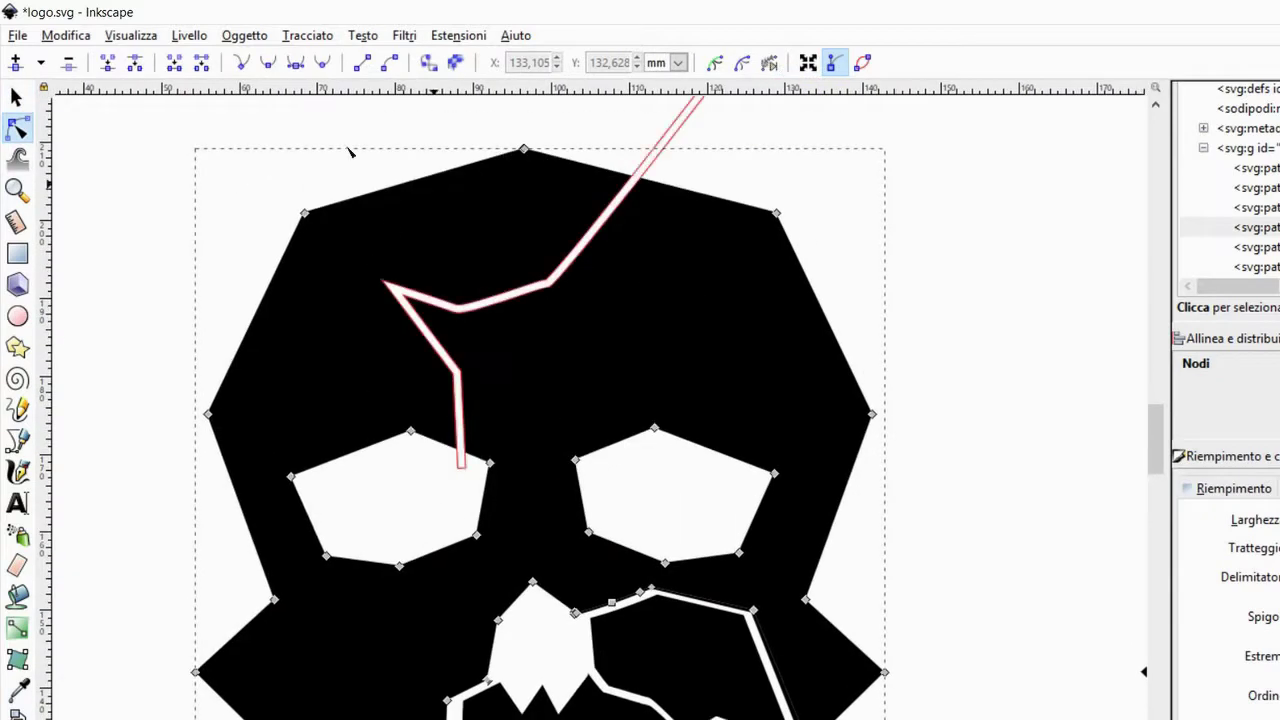
- Cut the crack out of the skull outline with Path > Difference
click(307, 35)
click(300, 243)
key(space)
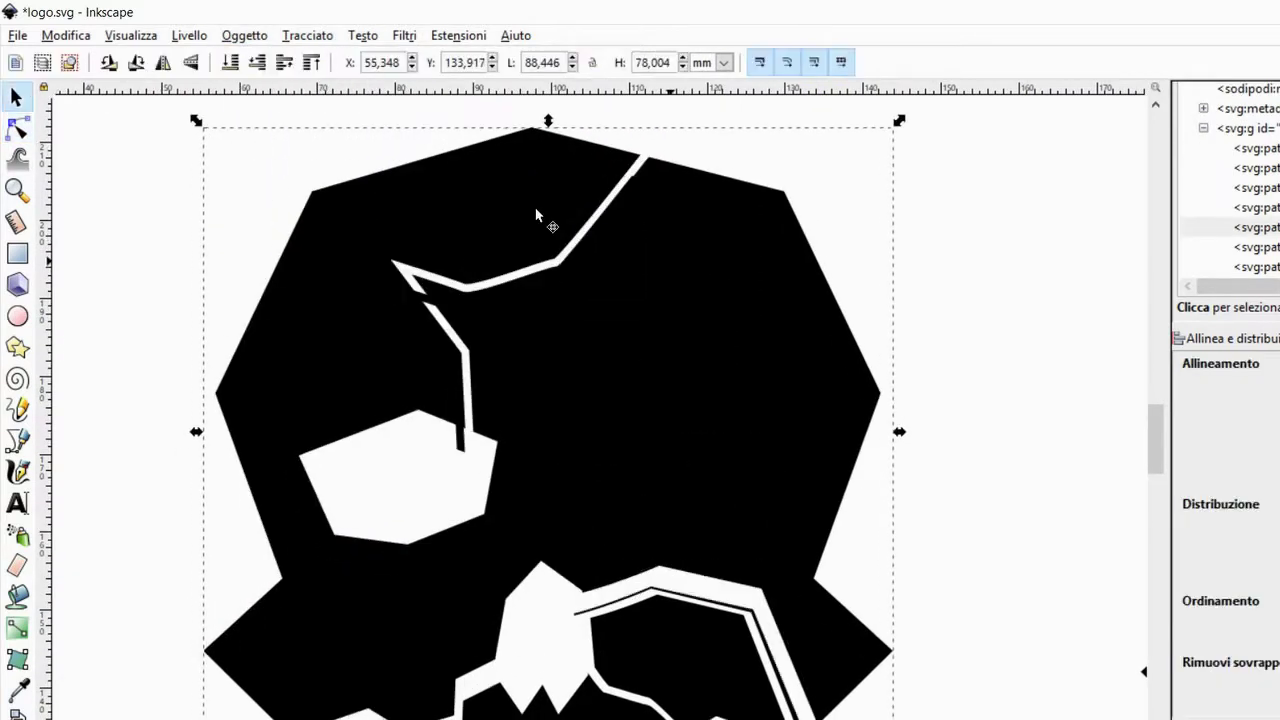
key(space)
key(space)
key(space)
shift+click(362, 190)
click(307, 35)
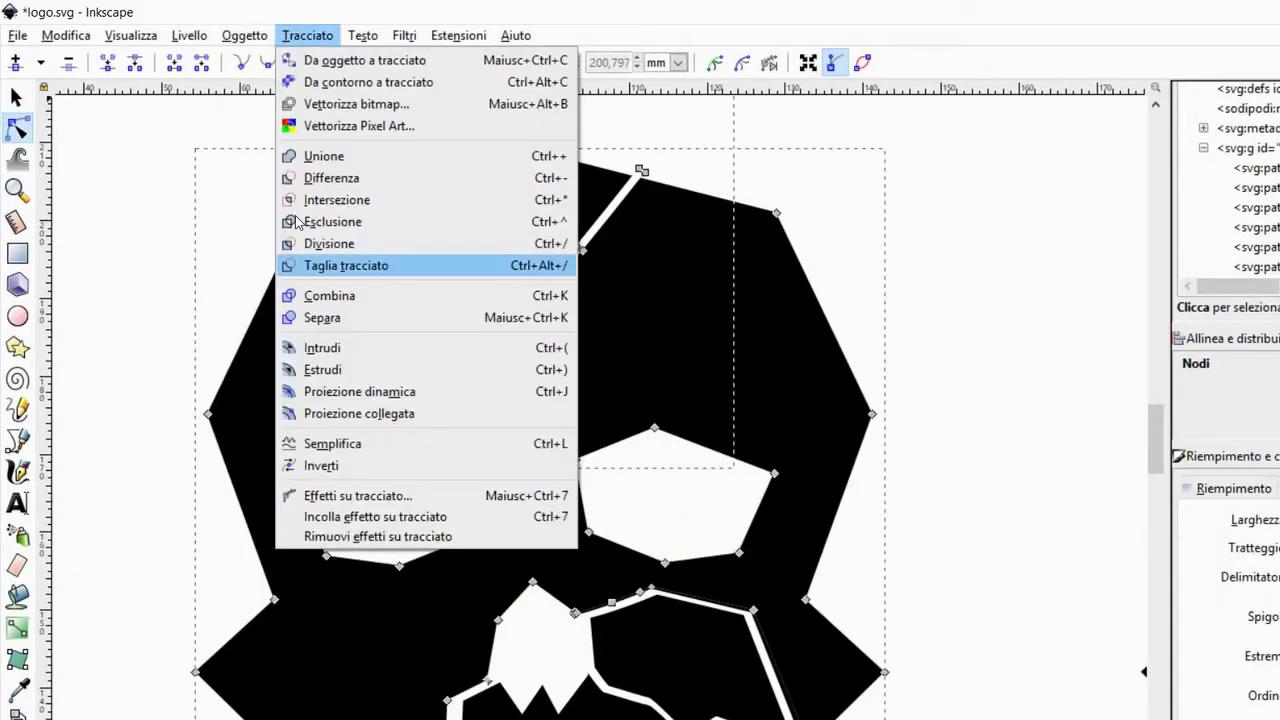
click(285, 178)
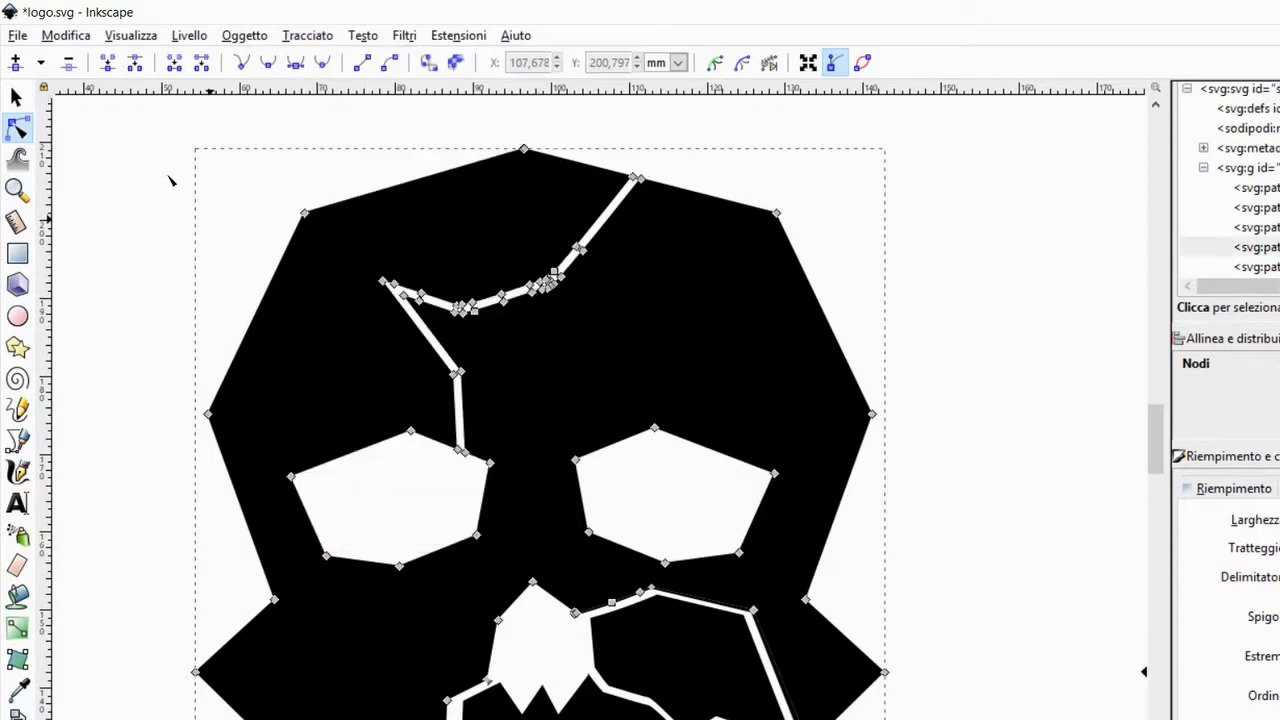
- Scroll around the canvas to check the skull's new forehead crack
scroll(763, 263, down, 2)
ctrl+scroll(765, 240, down, 4)
ctrl+scroll(768, 216, up, 1)
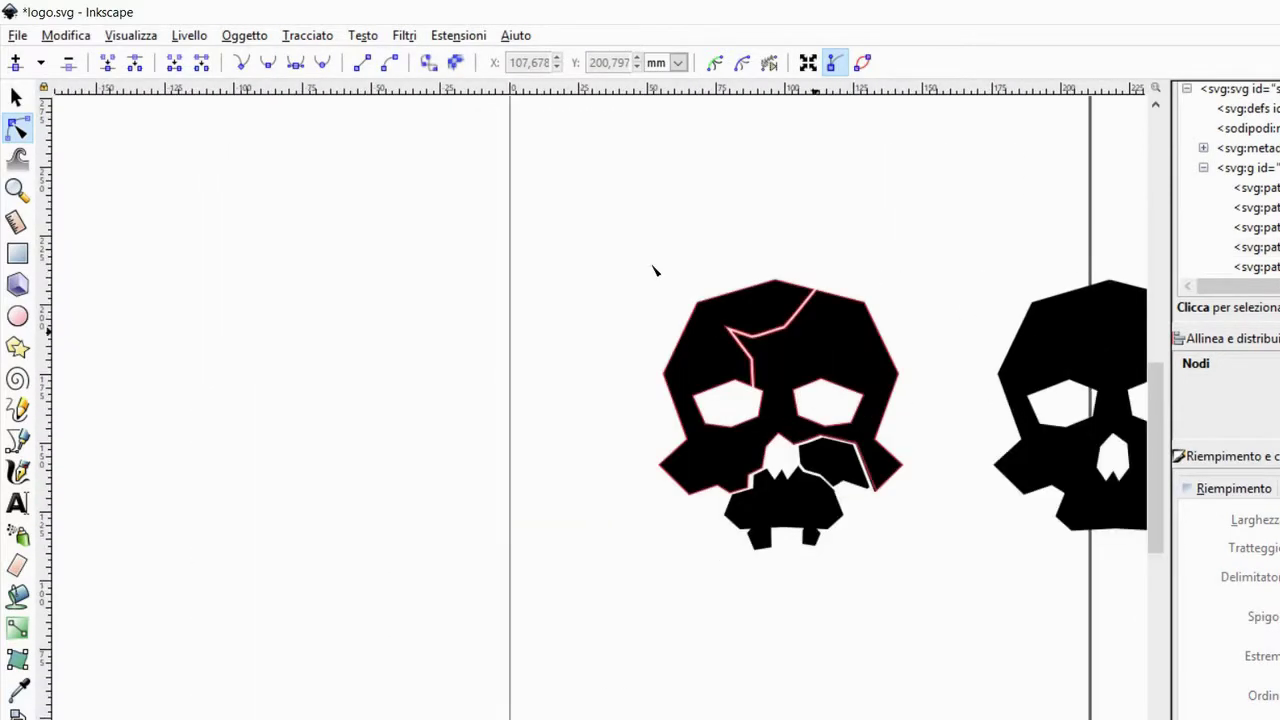
key(space)
ctrl+scroll(551, 206, up, 4)
scroll(680, 508, down, 2)
ctrl+scroll(640, 485, down, 3)
ctrl+scroll(660, 495, down, 2)
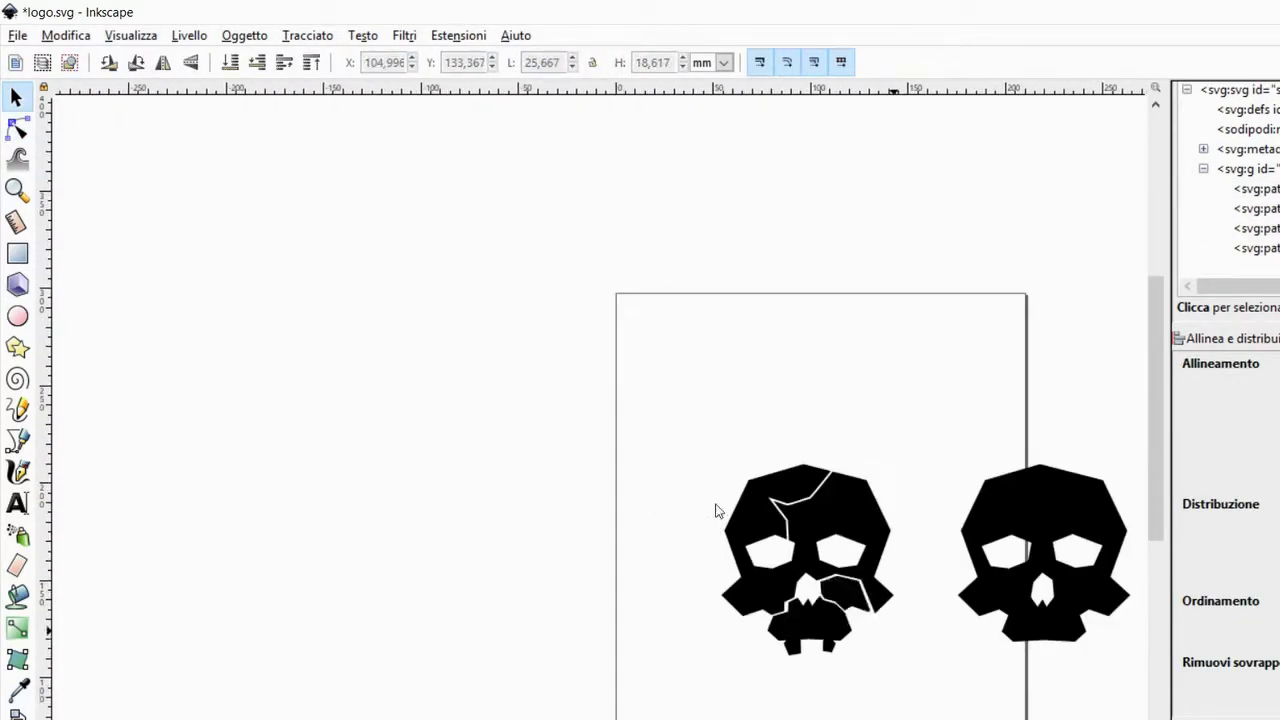
ctrl+scroll(697, 423, up, 1)
scroll(746, 466, down, 2)
- Group the skull pieces and draw a large circle over the skull
key(ctrl+g)
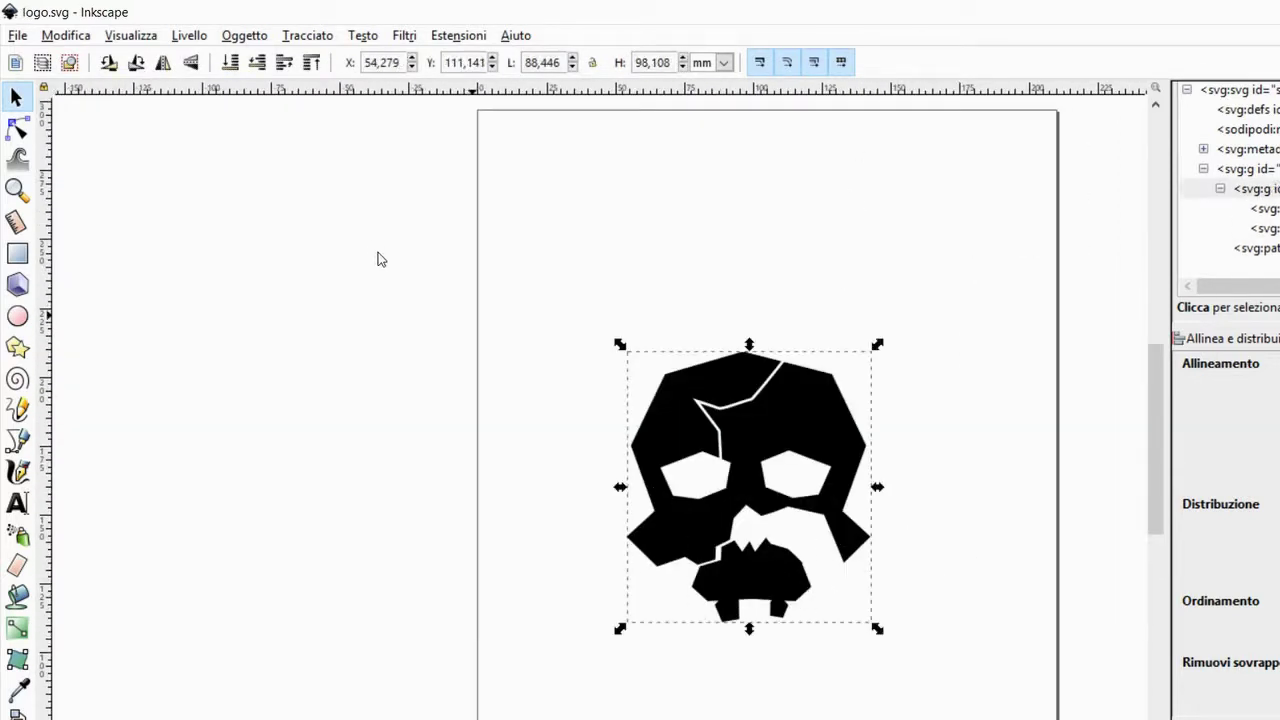
key(e)
drag(726, 474, 540, 289)
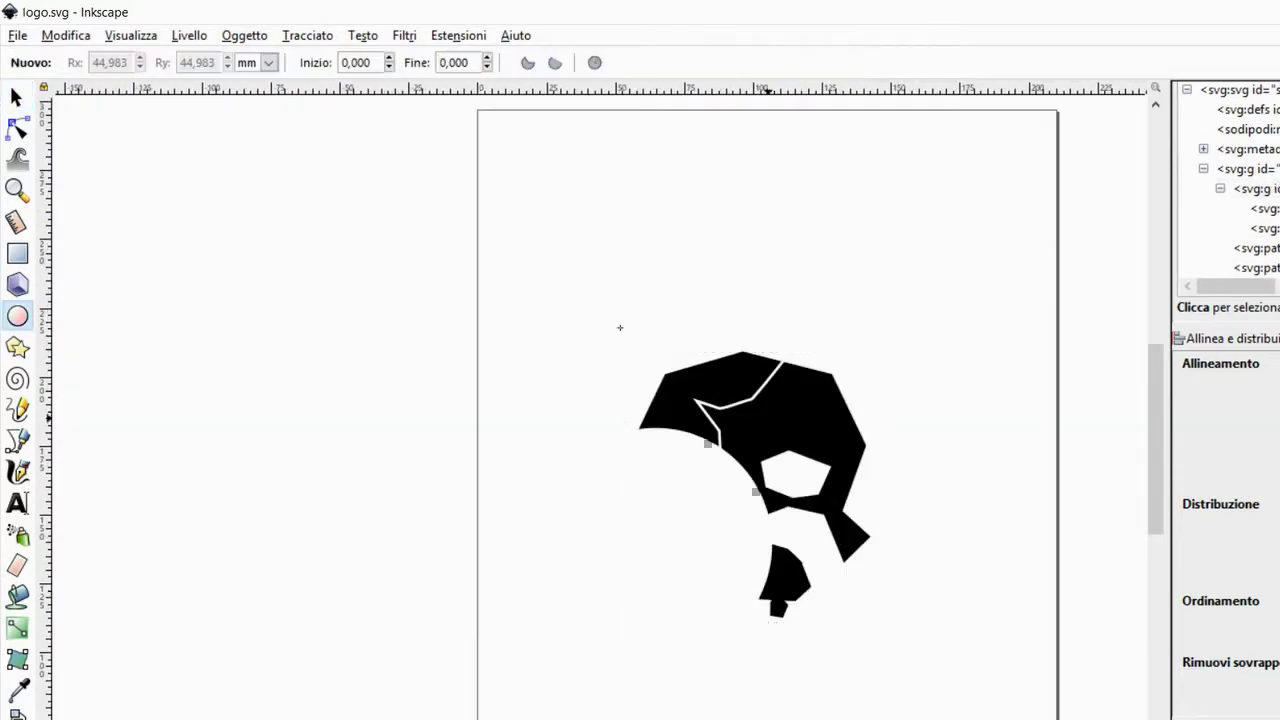
key(s)
drag(660, 313, 349, 258)
- Remove the circle's fill, give it a thick black stroke, and centre it on the skull
key(ctrl+shift+f)
key(d)
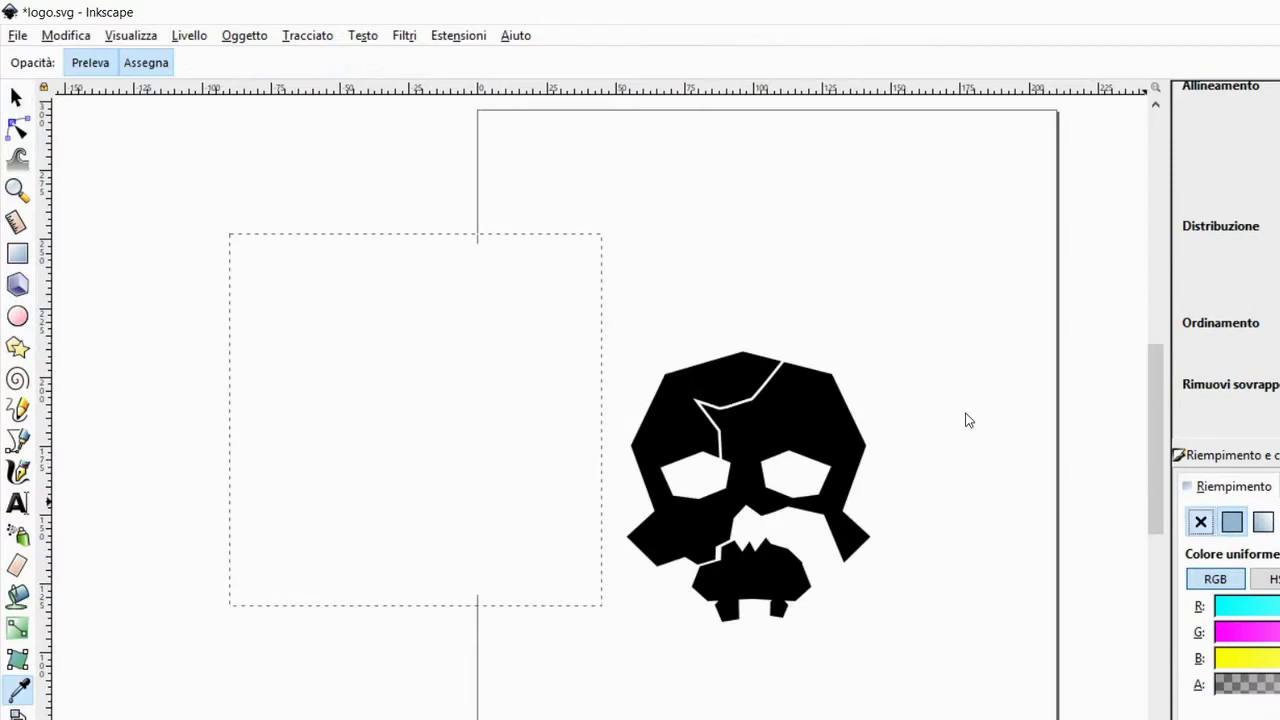
click(1131, 402)
key(s)
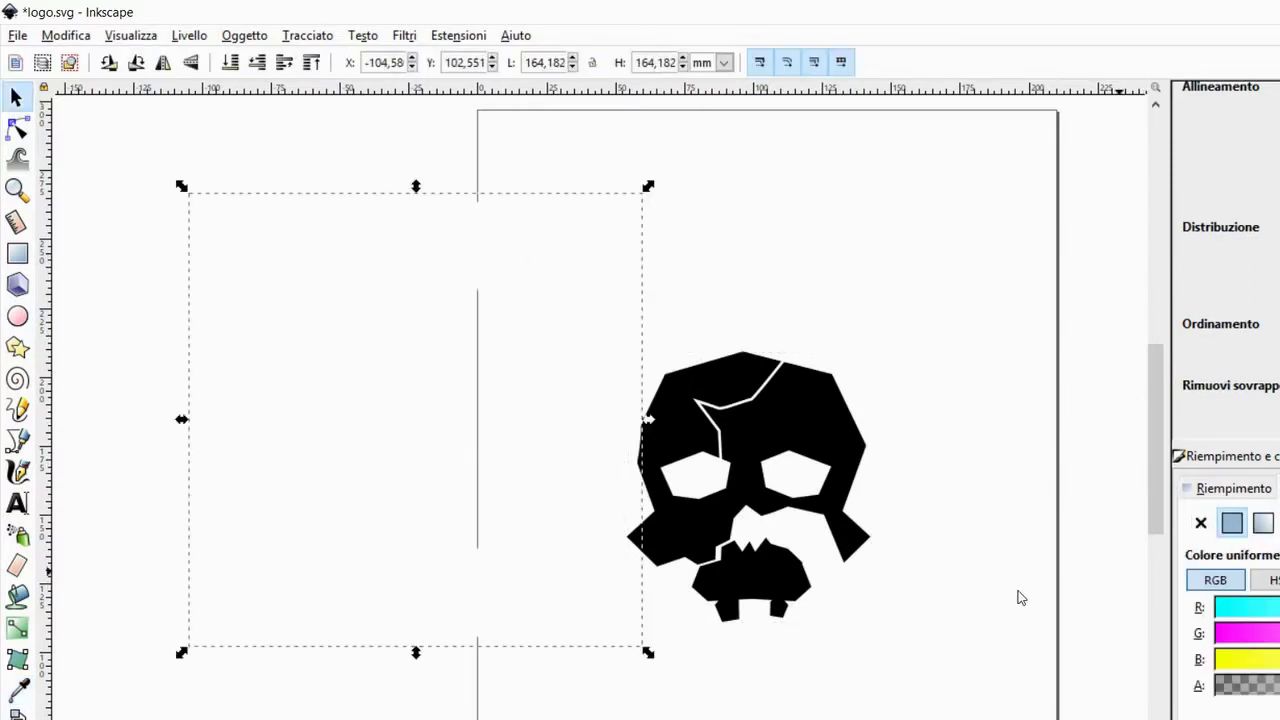
mouse_move(418, 350)
mouse_down()
mouse_move(734, 408)
mouse_move(621, 381)
mouse_up()
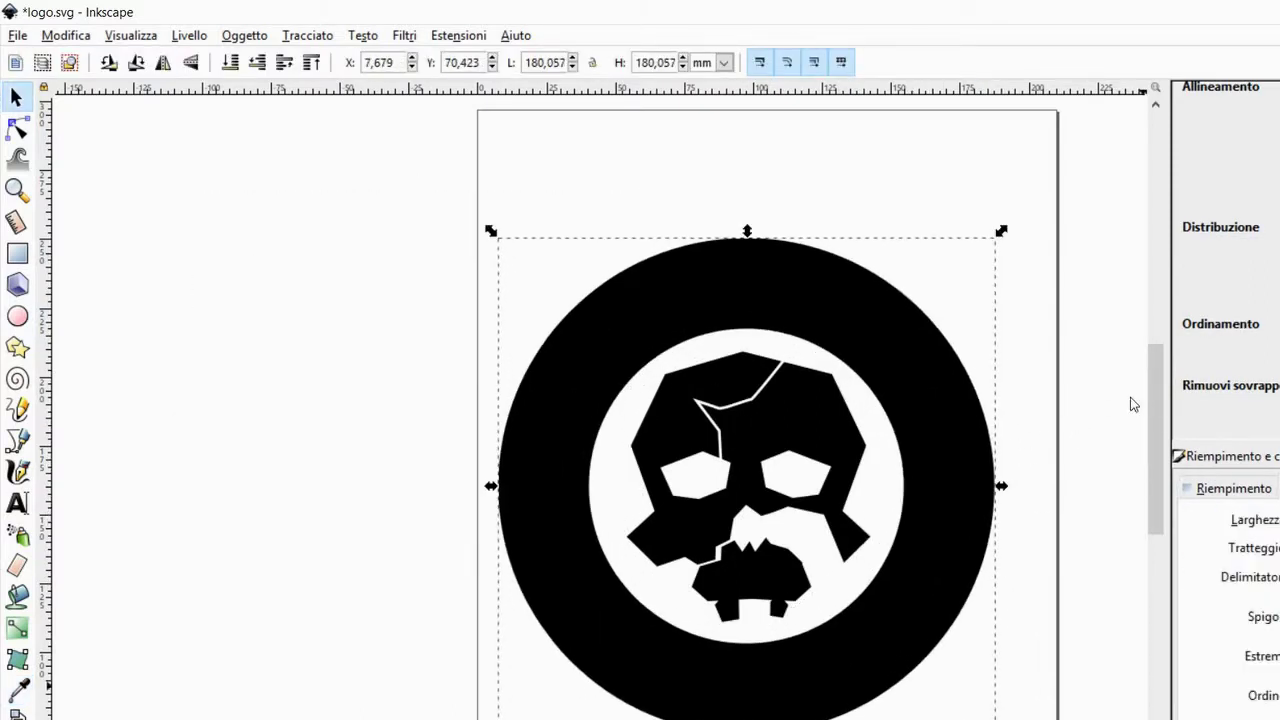
click(340, 217)
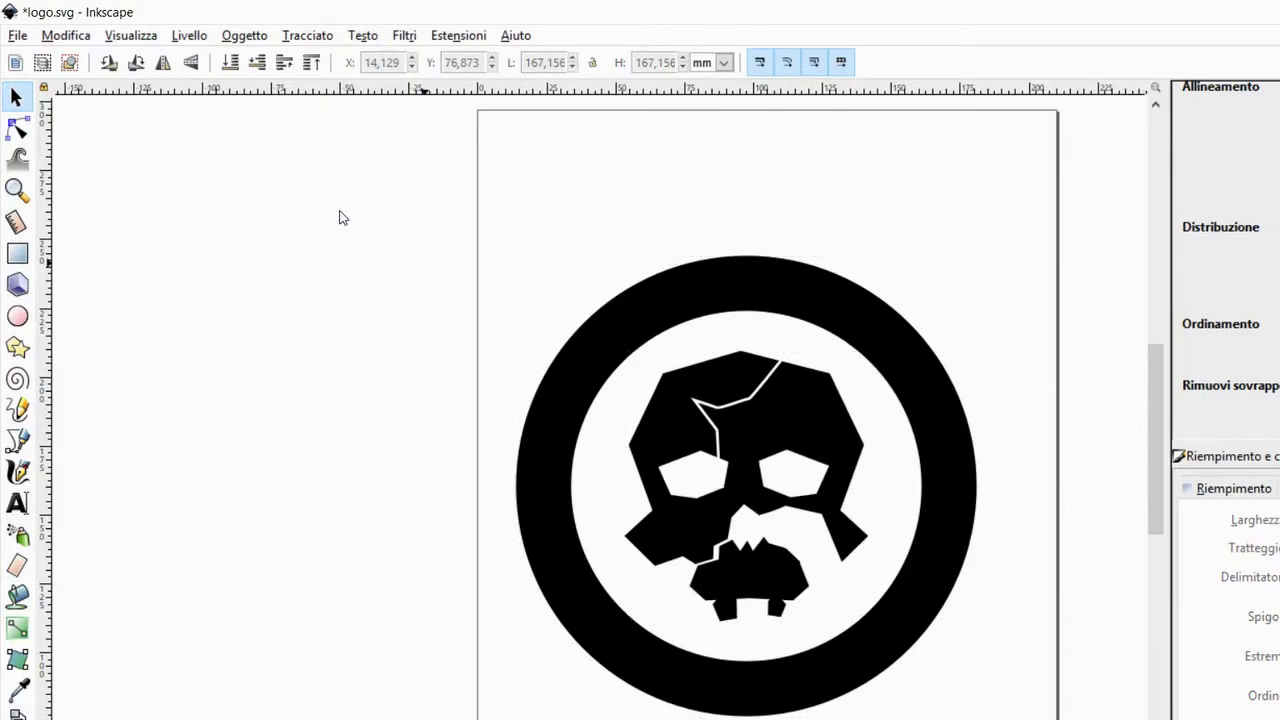
click(900, 368)
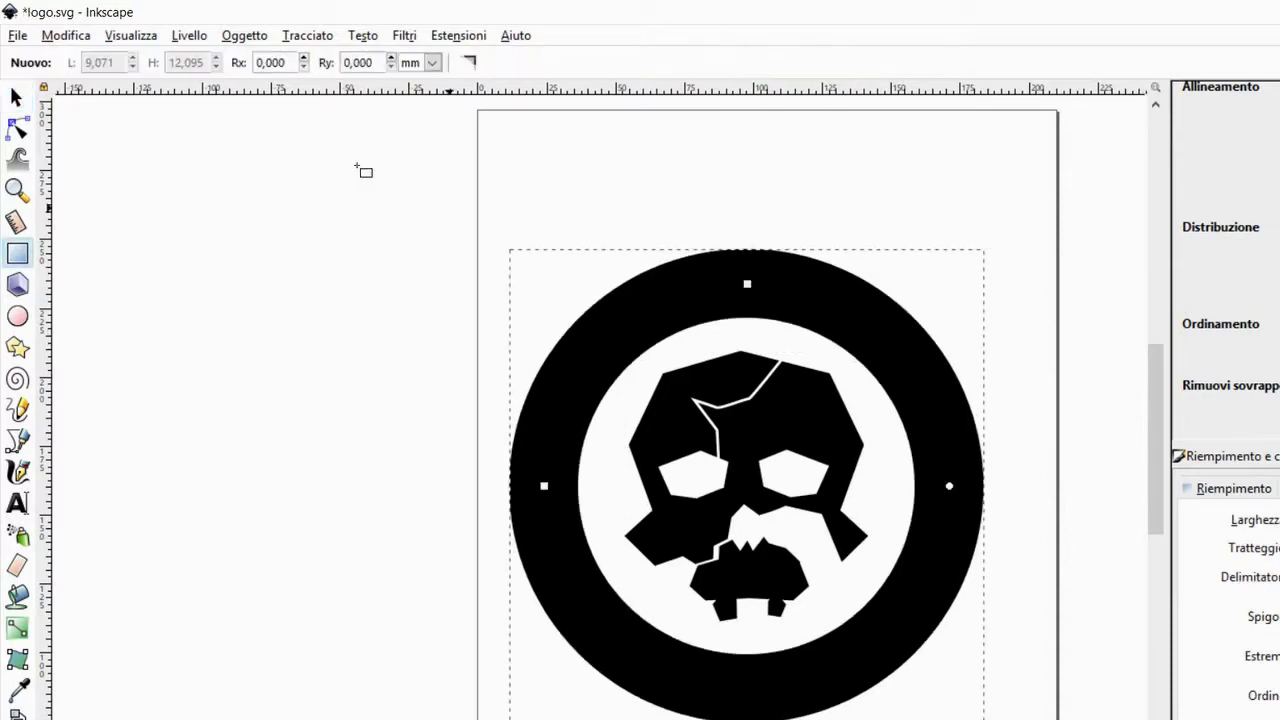
- Convert the ring's stroke to a path and draw a large band rectangle over its top
key(ctrl+alt+c)
key(n)
key(r)
drag(376, 150, 1064, 464)
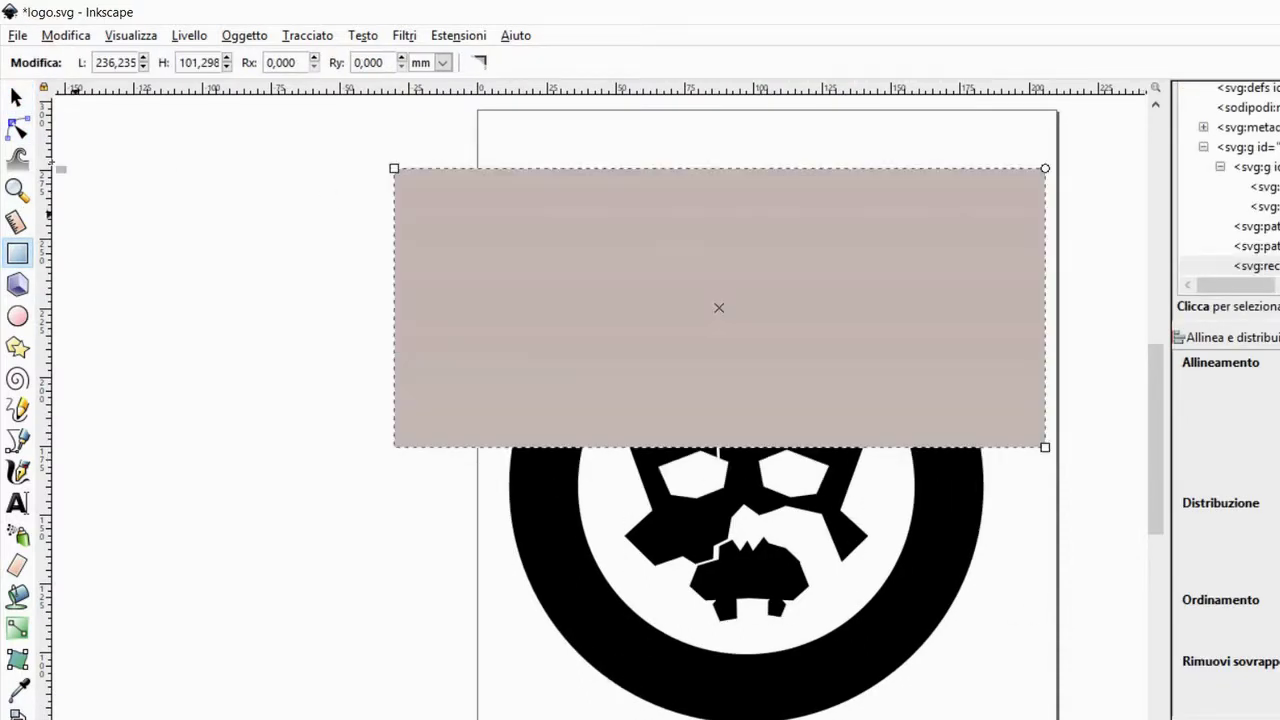
key(s)
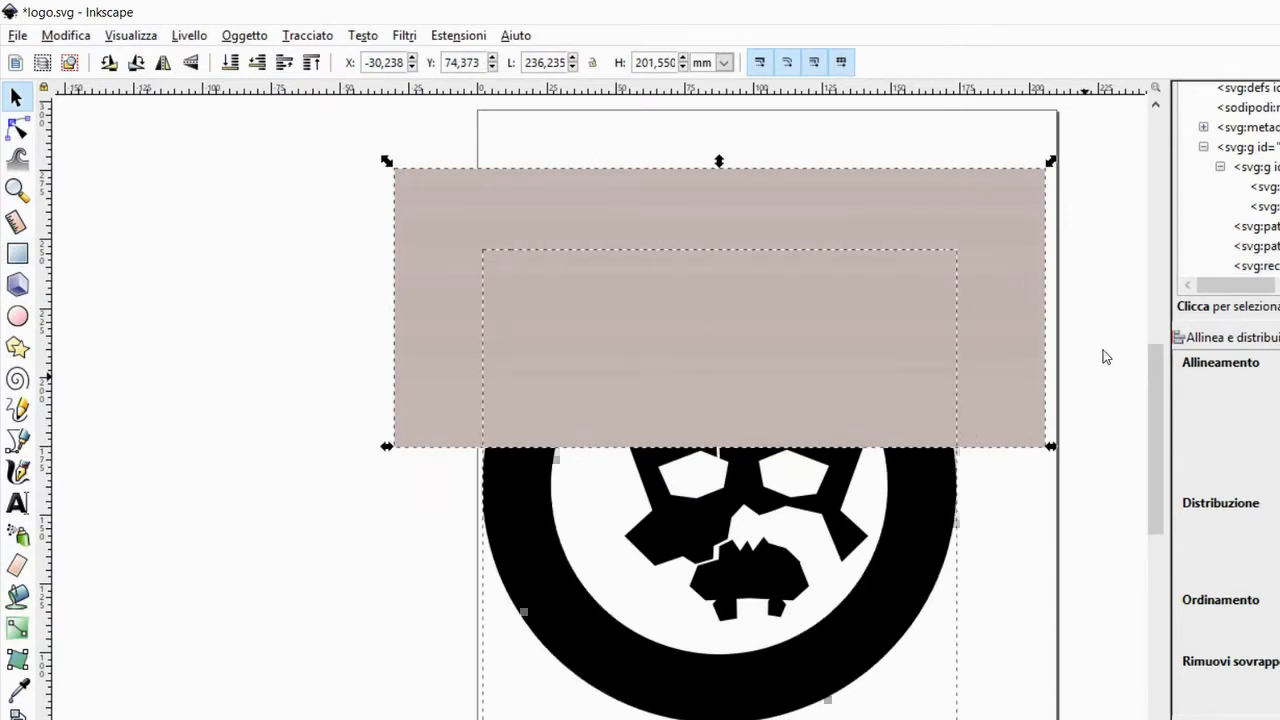
- Lower the band's top edge to mid-skull, subtract it from the ring, and break the ring into arcs
click(16, 128)
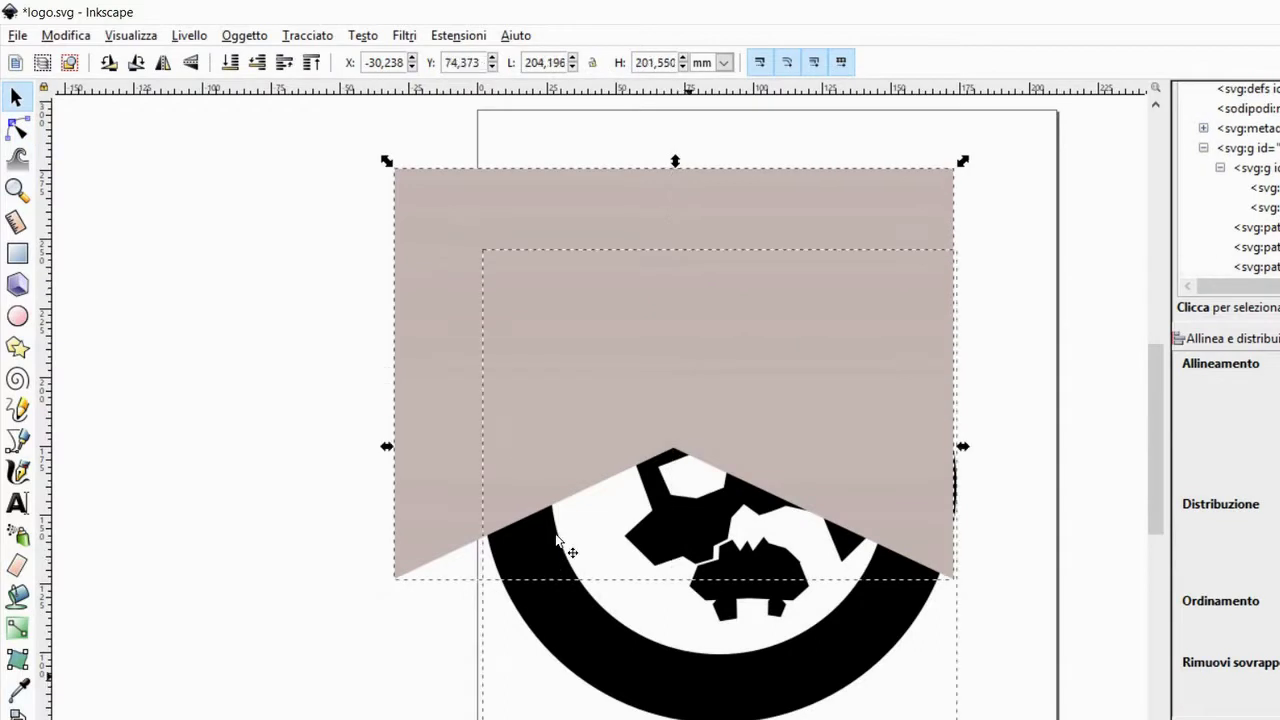
key(n)
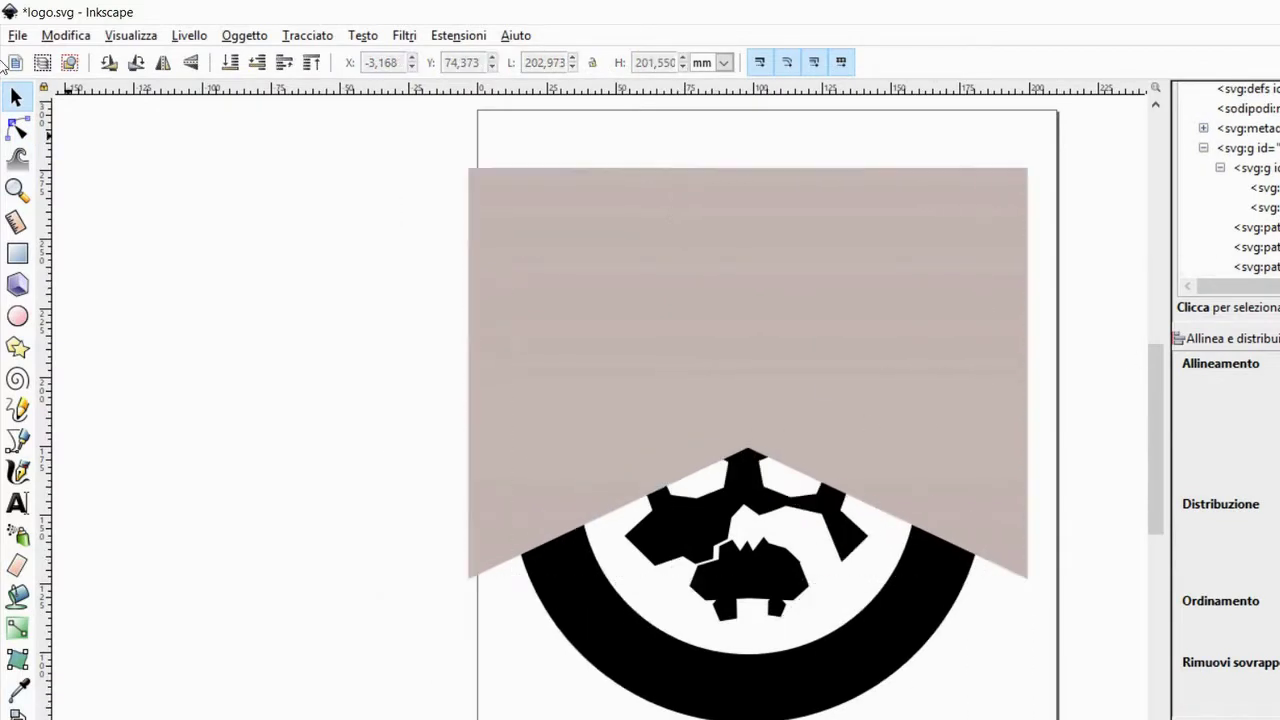
drag(838, 163, 838, 427)
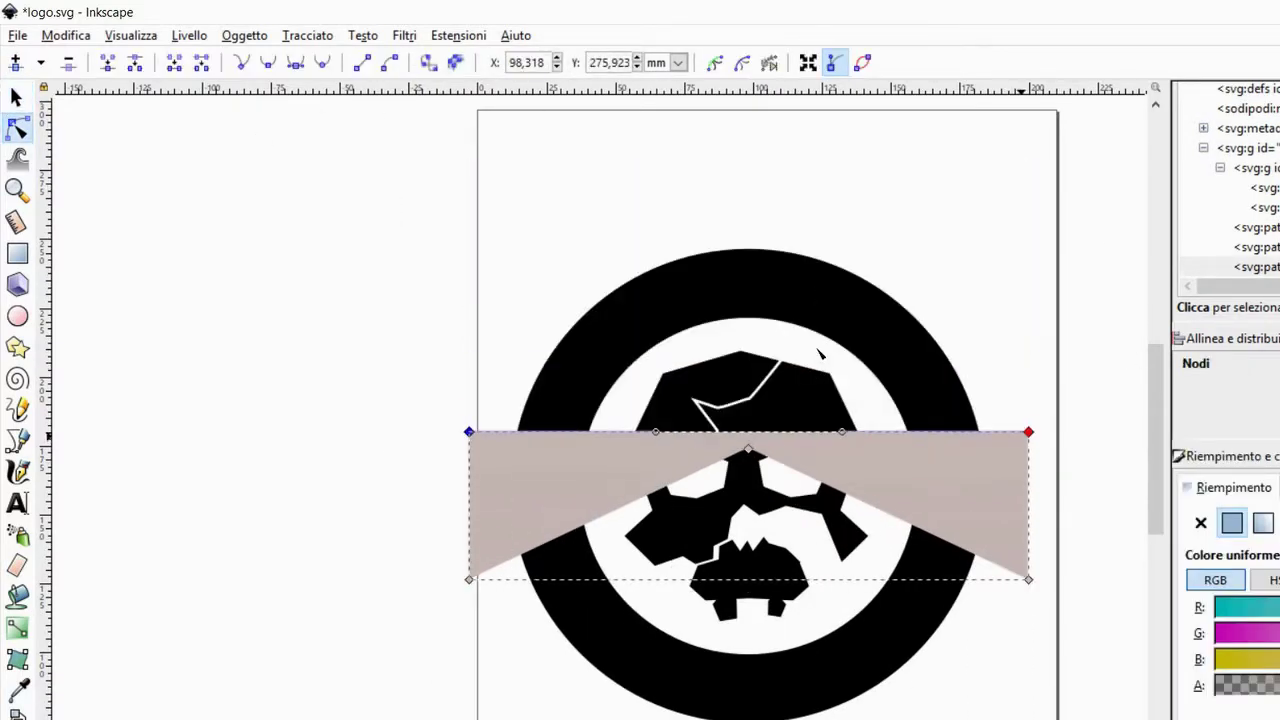
shift+click(886, 363)
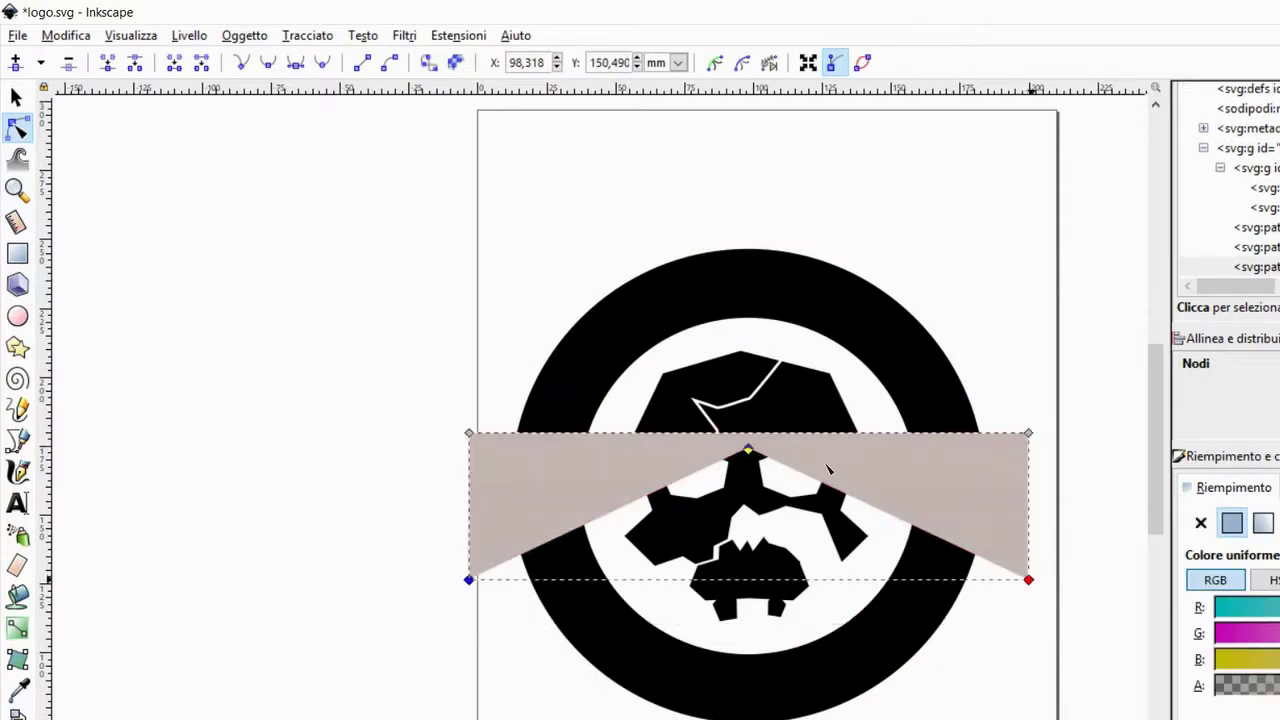
key(ctrl+minus)
- Draw a black rectangle to the left of the ring
key(r)
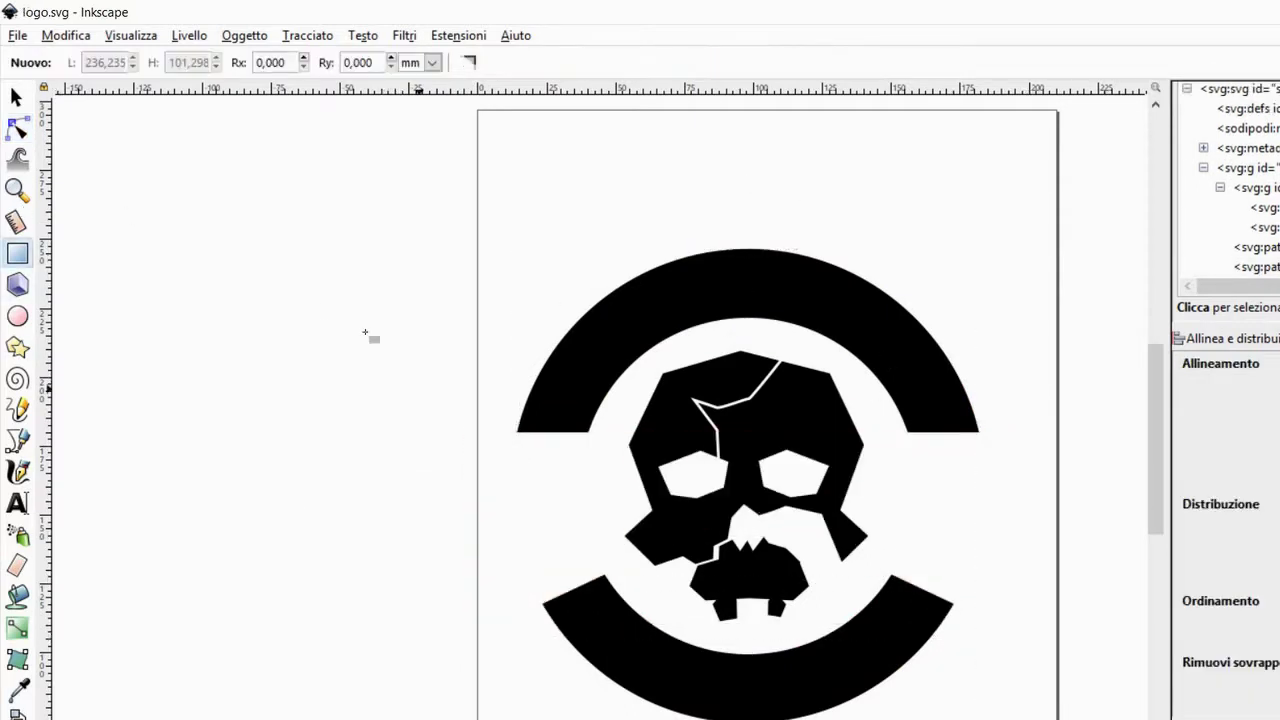
drag(441, 385, 540, 468)
click(17, 127)
- Shape the rectangle into a notched flag and trim it against a stroked copy of the top arc
scroll(422, 438, up, 2)
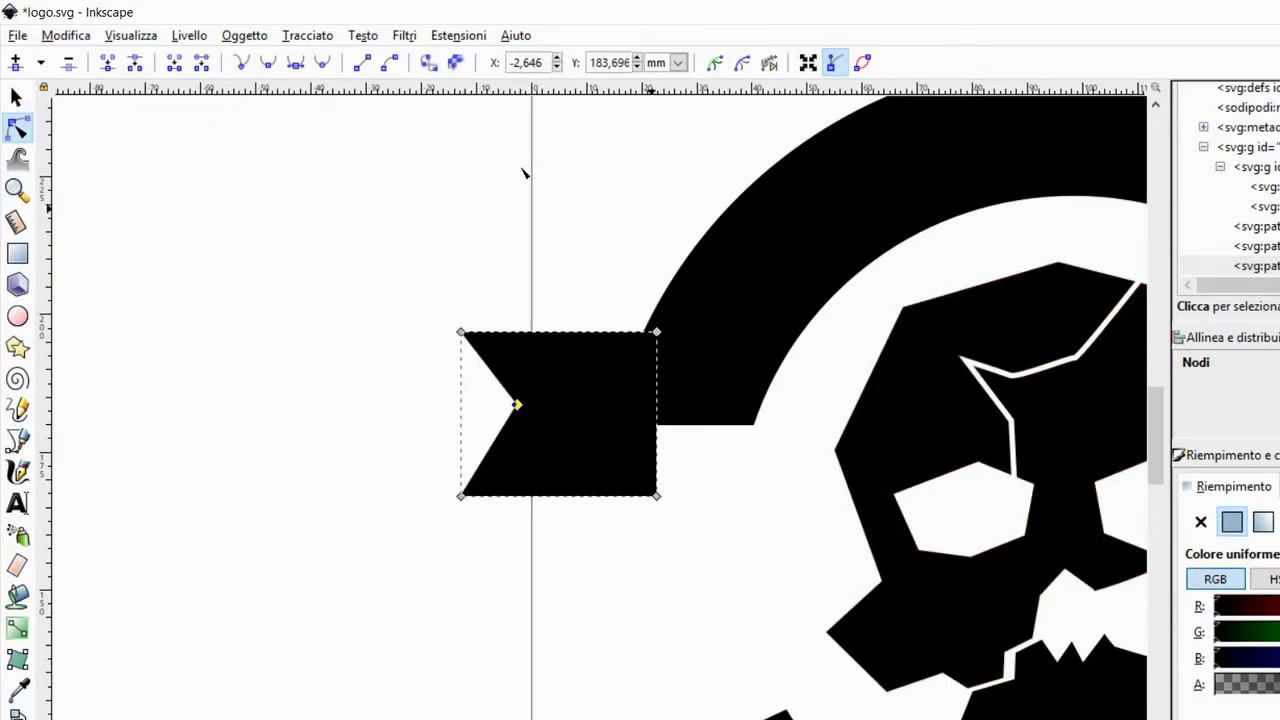
key(s)
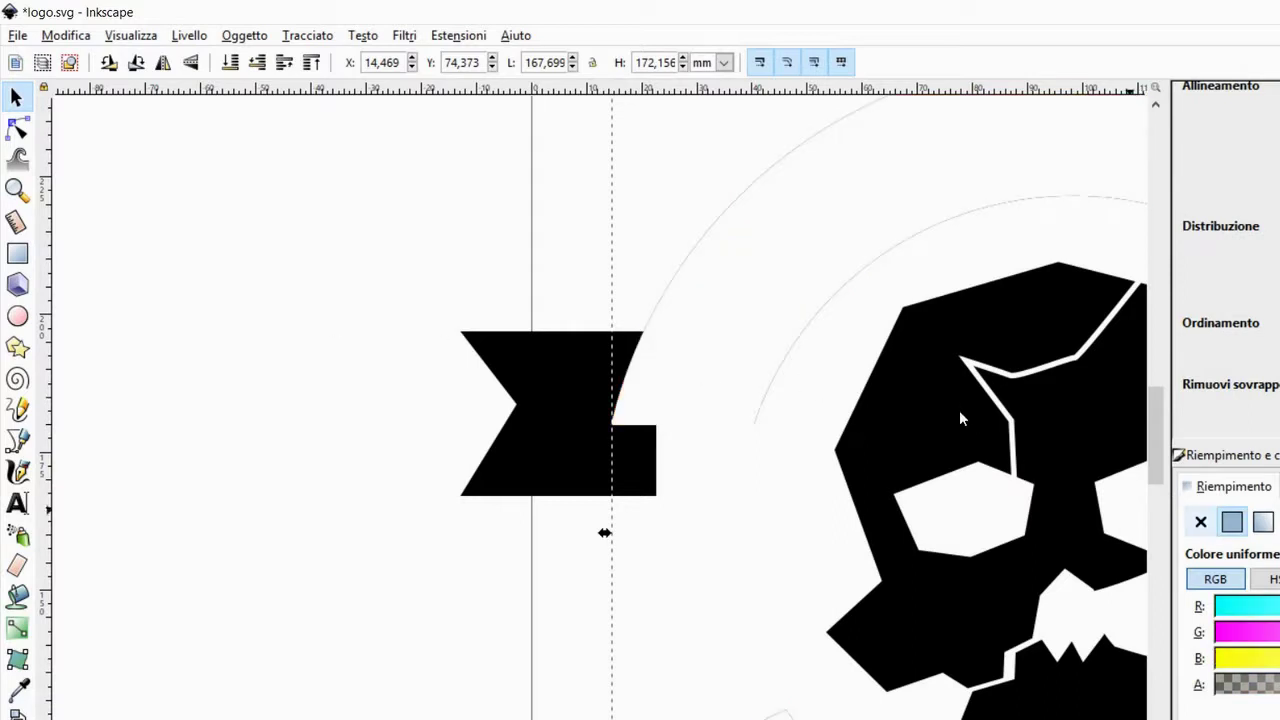
key(ctrl+z)
key(ctrl+z)
key(ctrl+z)
key(ctrl+z)
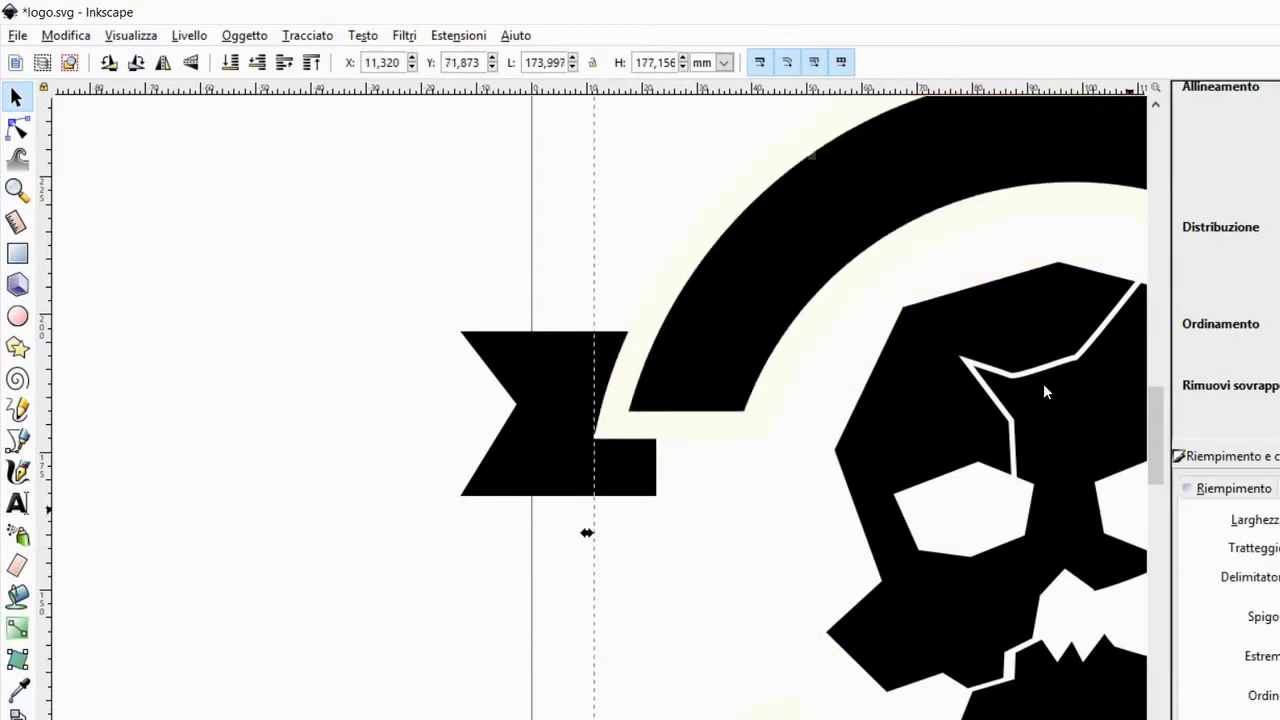
key(n)
click(530, 412)
key(Tab)
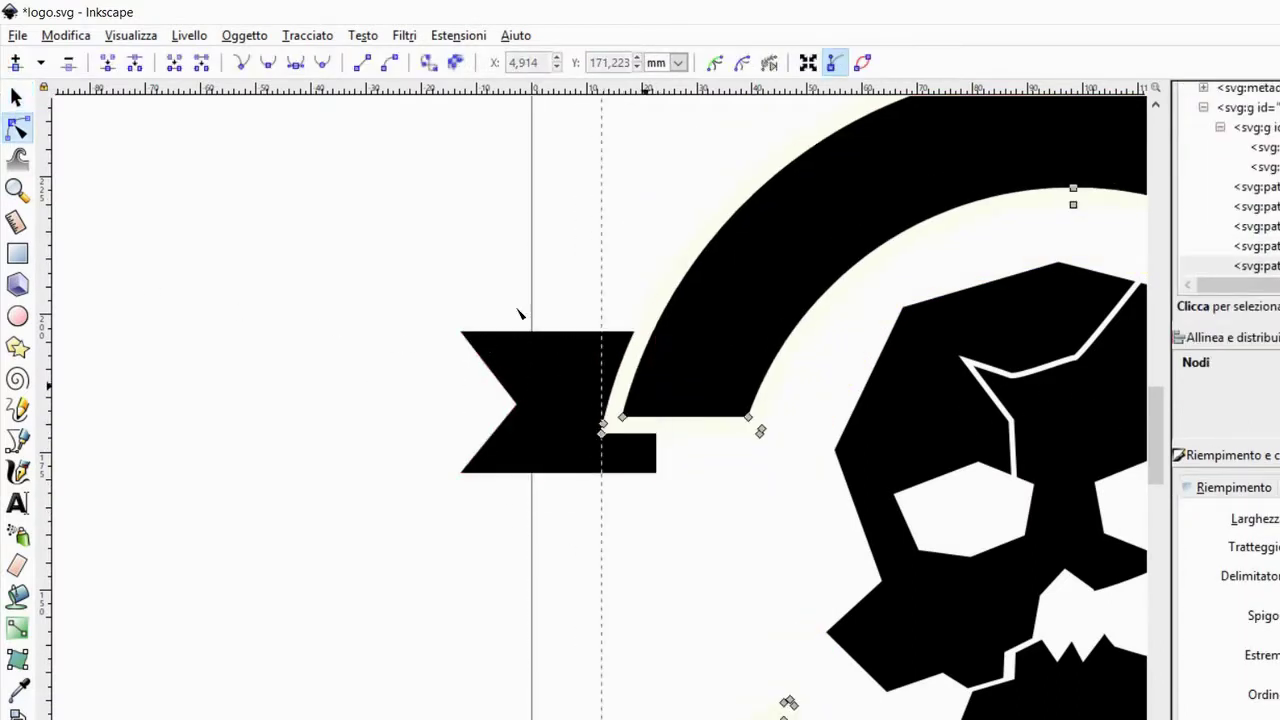
key(ctrl+z)
key(ctrl+z)
key(ctrl+z)
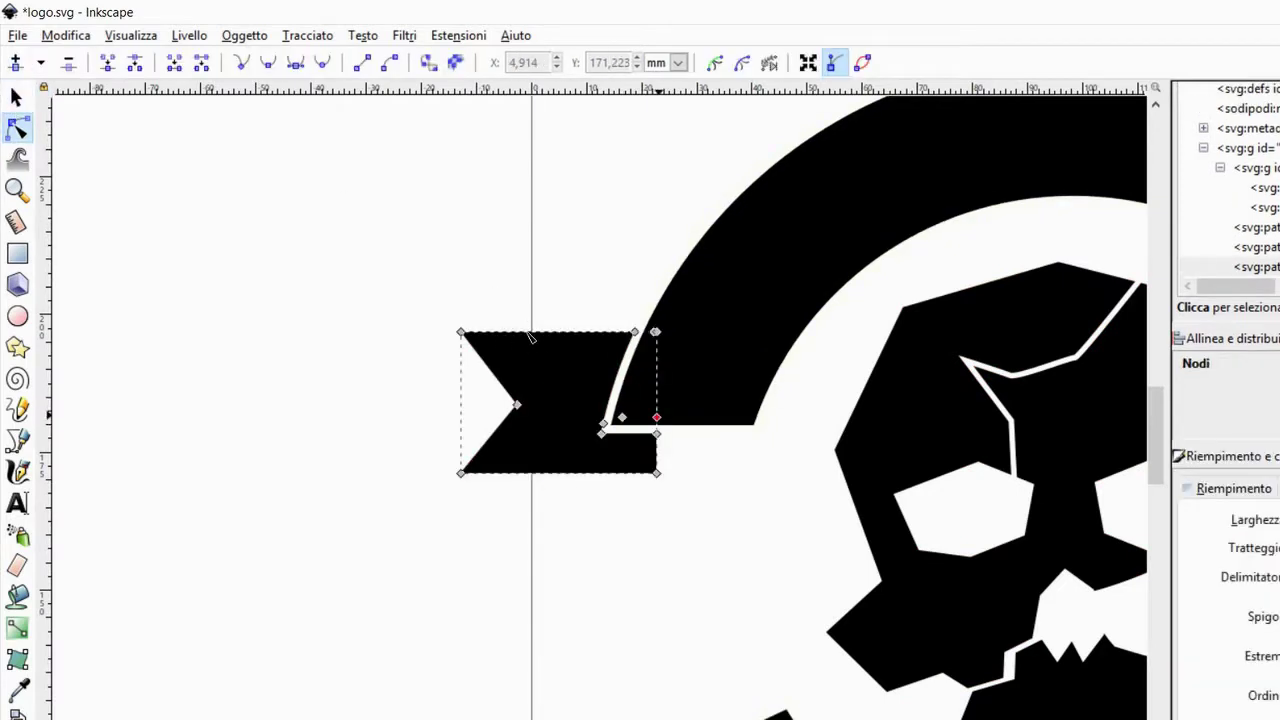
scroll(507, 365, down, 3)
ctrl+scroll(423, 249, up, 1)
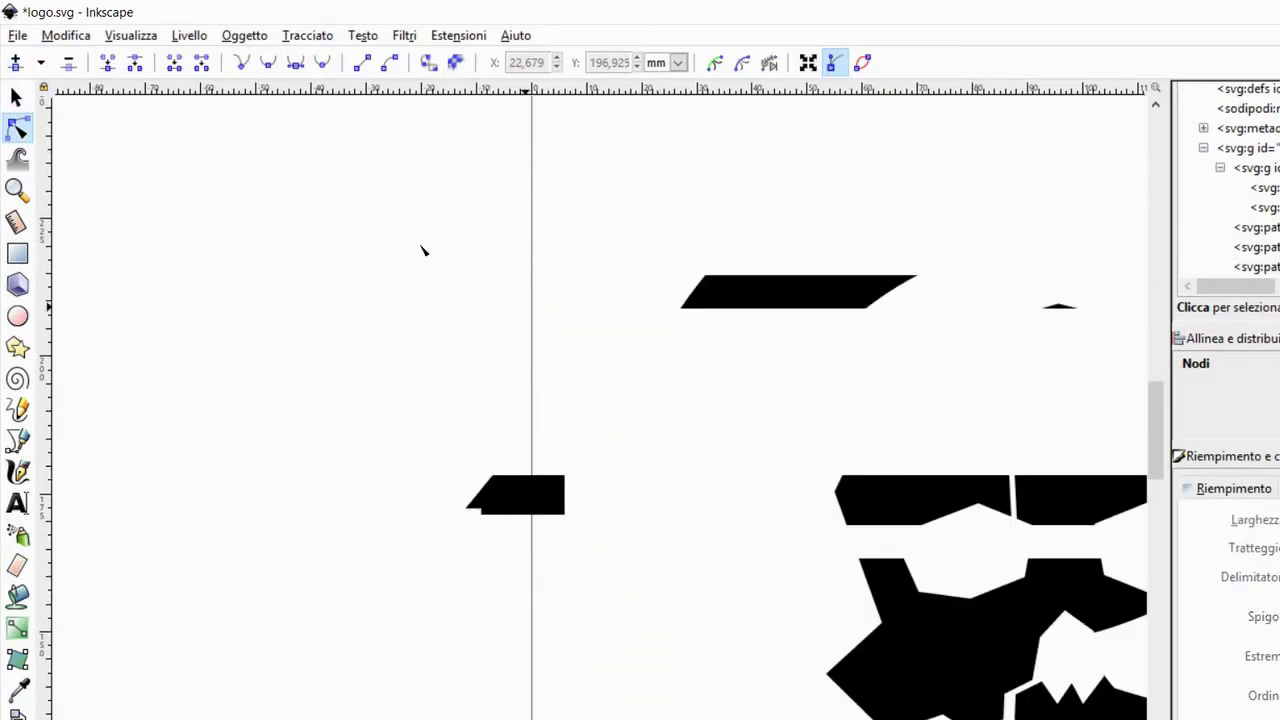
ctrl+scroll(405, 220, down, 3)
- Duplicate the flag, flip it horizontally, and place the copy at the arc's right end
key(space)
ctrl+scroll(269, 371, up, 3)
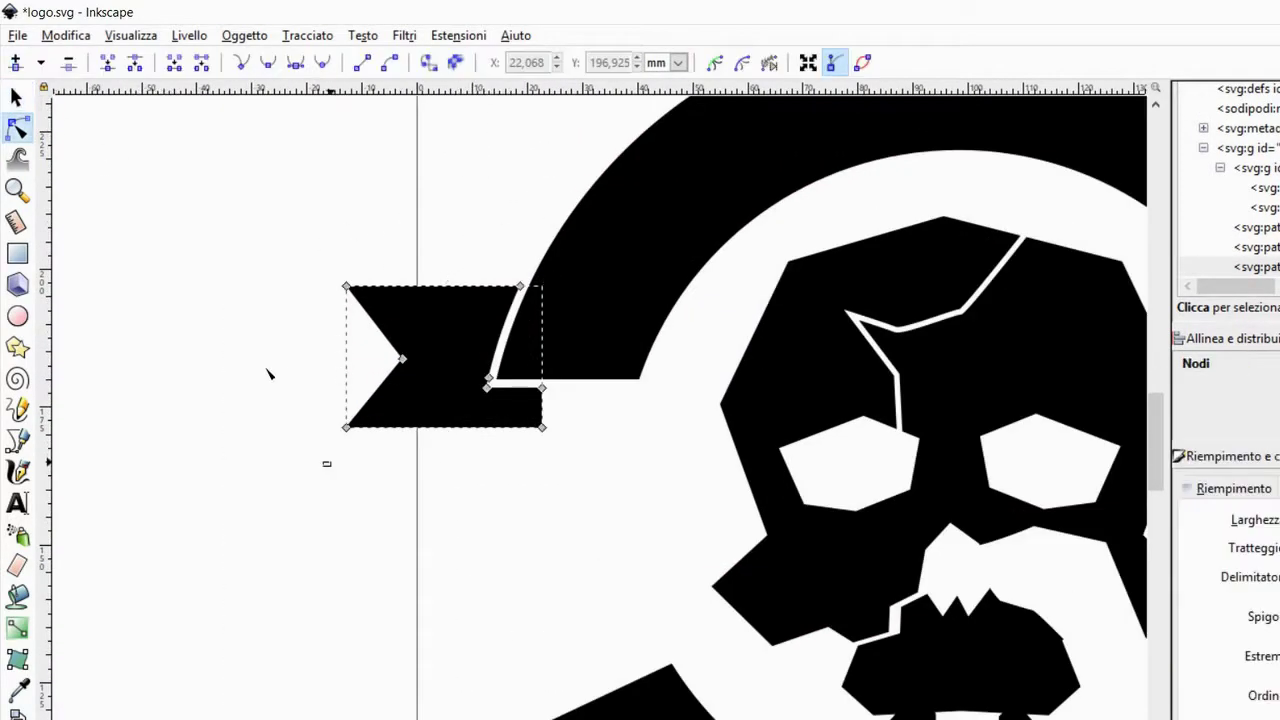
ctrl+scroll(370, 316, up, 4)
ctrl+scroll(370, 316, down, 4)
key(ctrl+z)
ctrl+scroll(311, 274, down, 2)
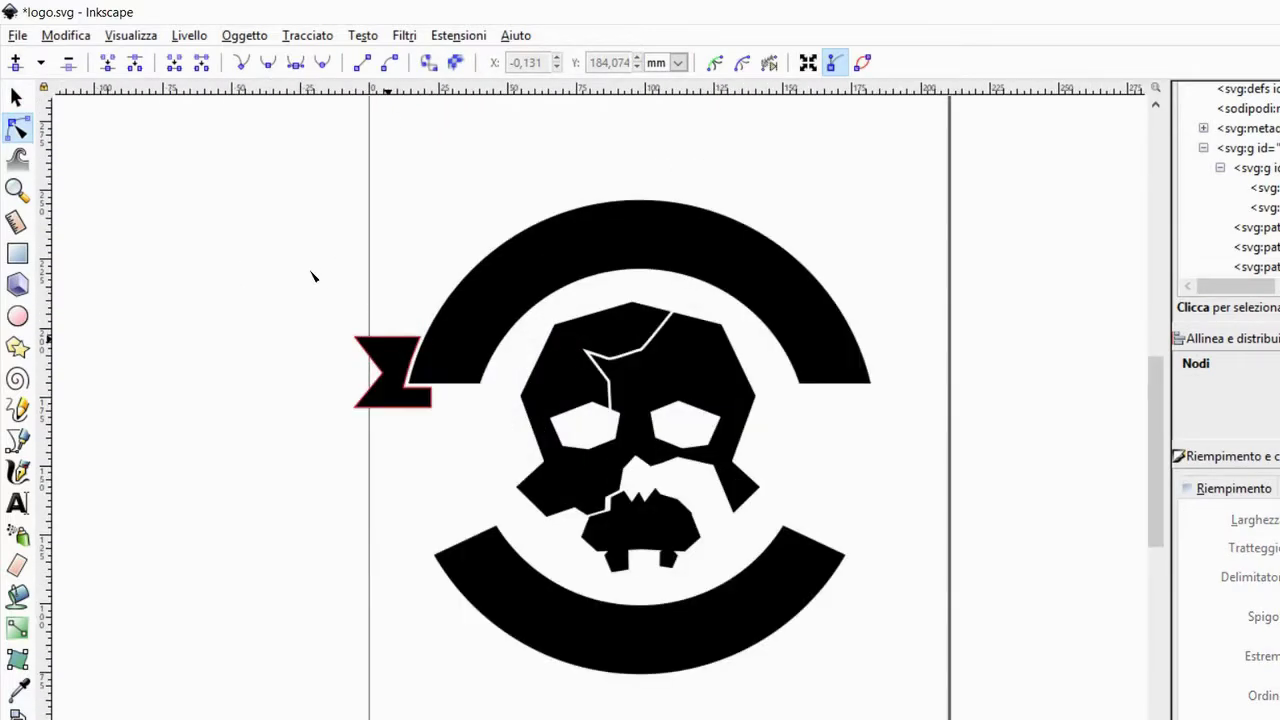
key(s)
drag(713, 323, 661, 409)
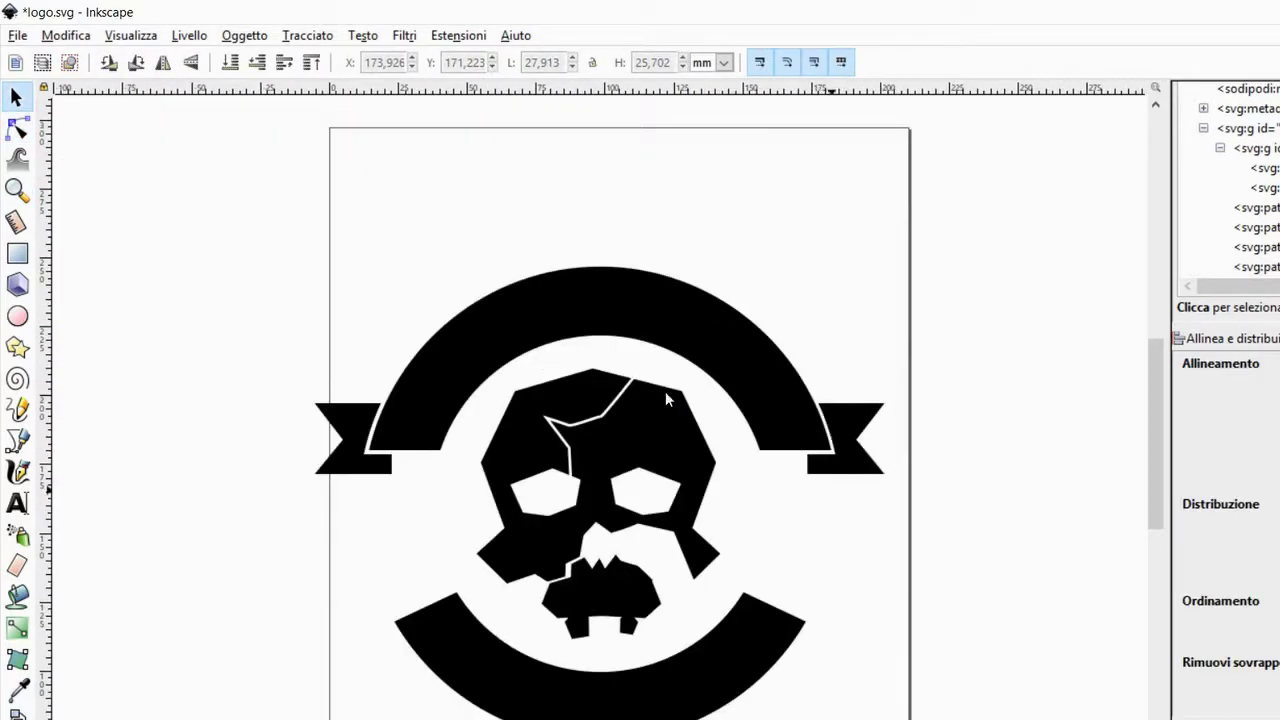
click(585, 372)
- Slant the left ends of the three wing bars by subtracting a Bezier cutting shape
key(less)
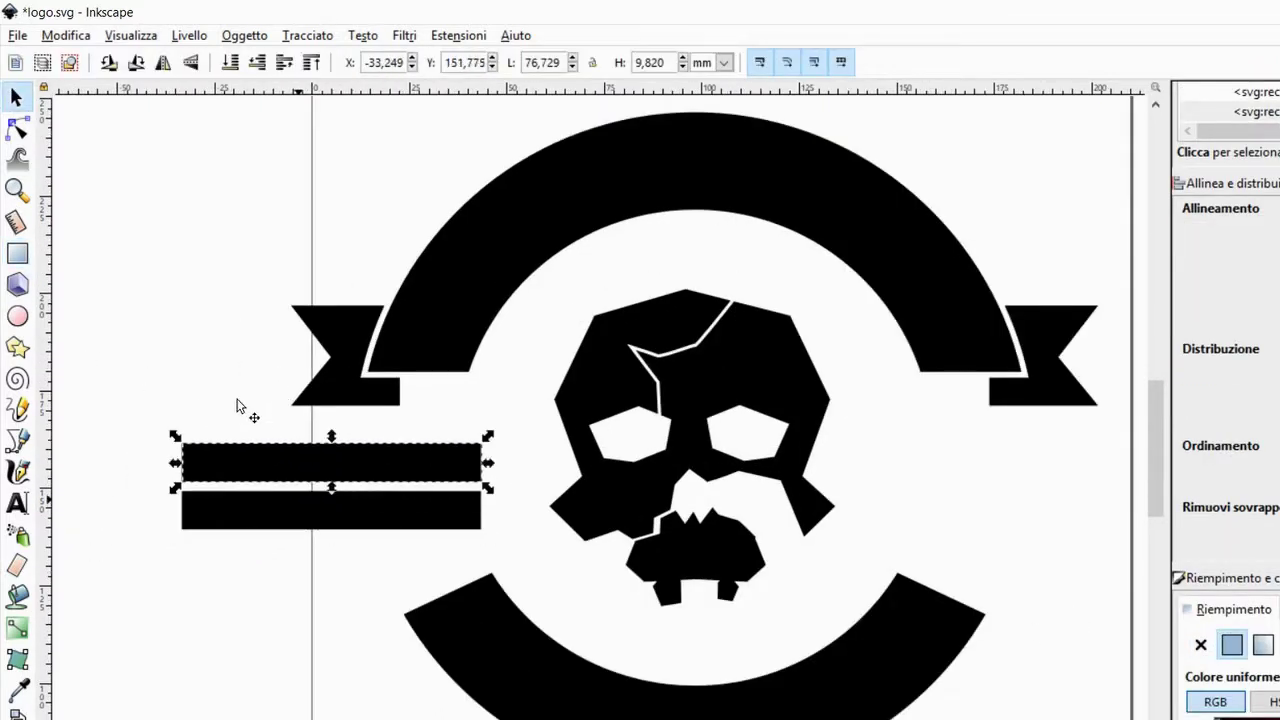
scroll(165, 530, up, 1)
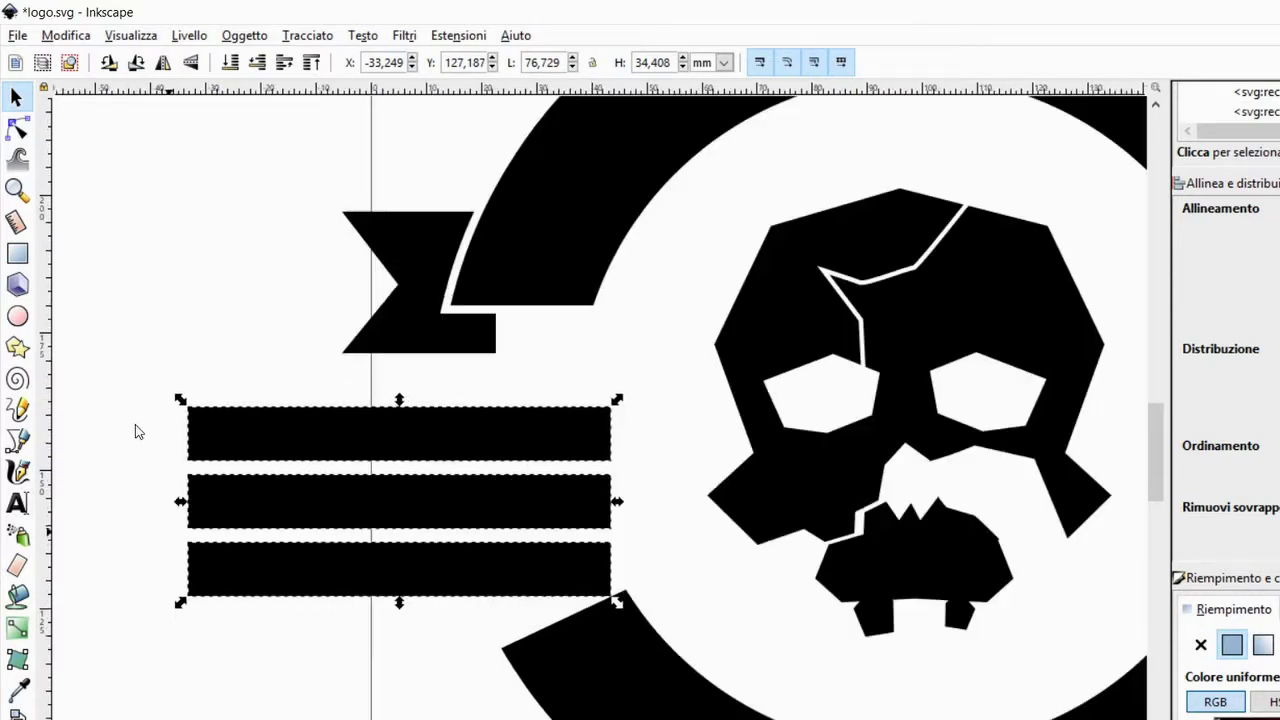
key(Escape)
key(b)
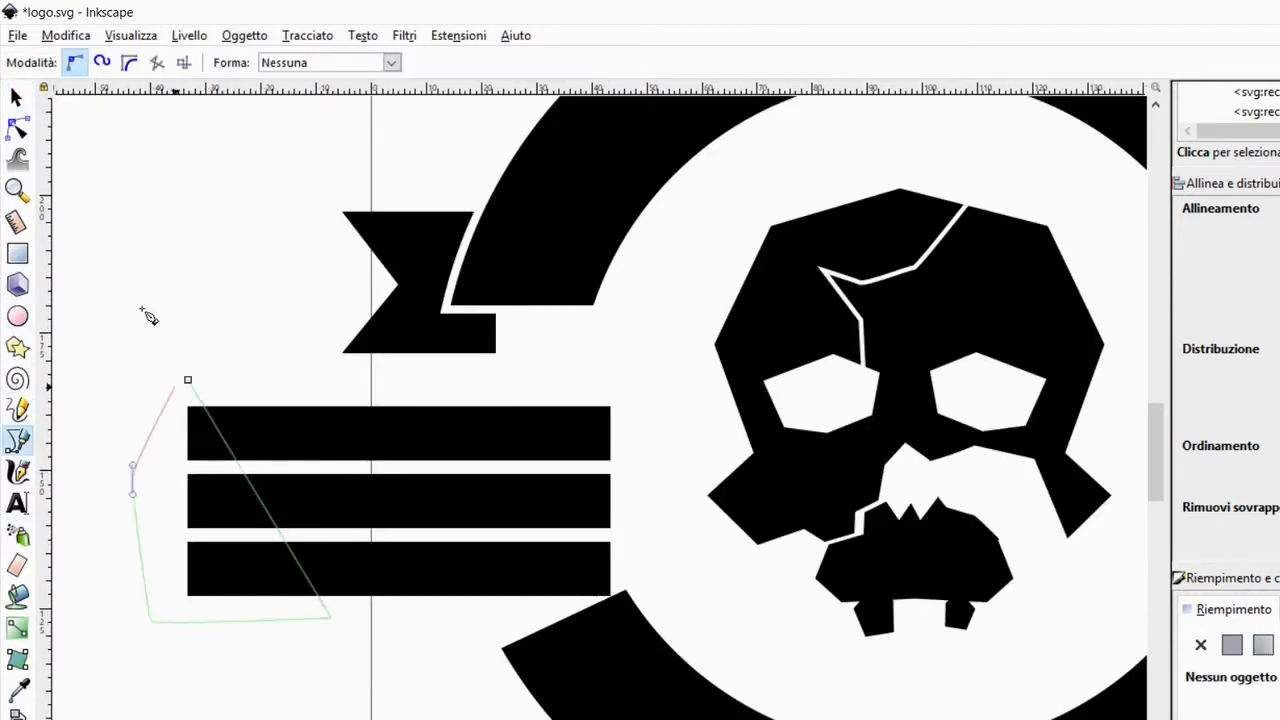
click(188, 380)
key(s)
shift+click(234, 503)
key(ctrl+minus)
- Nudge the wing bars up, then duplicate and mirror them for the right side
key(5)
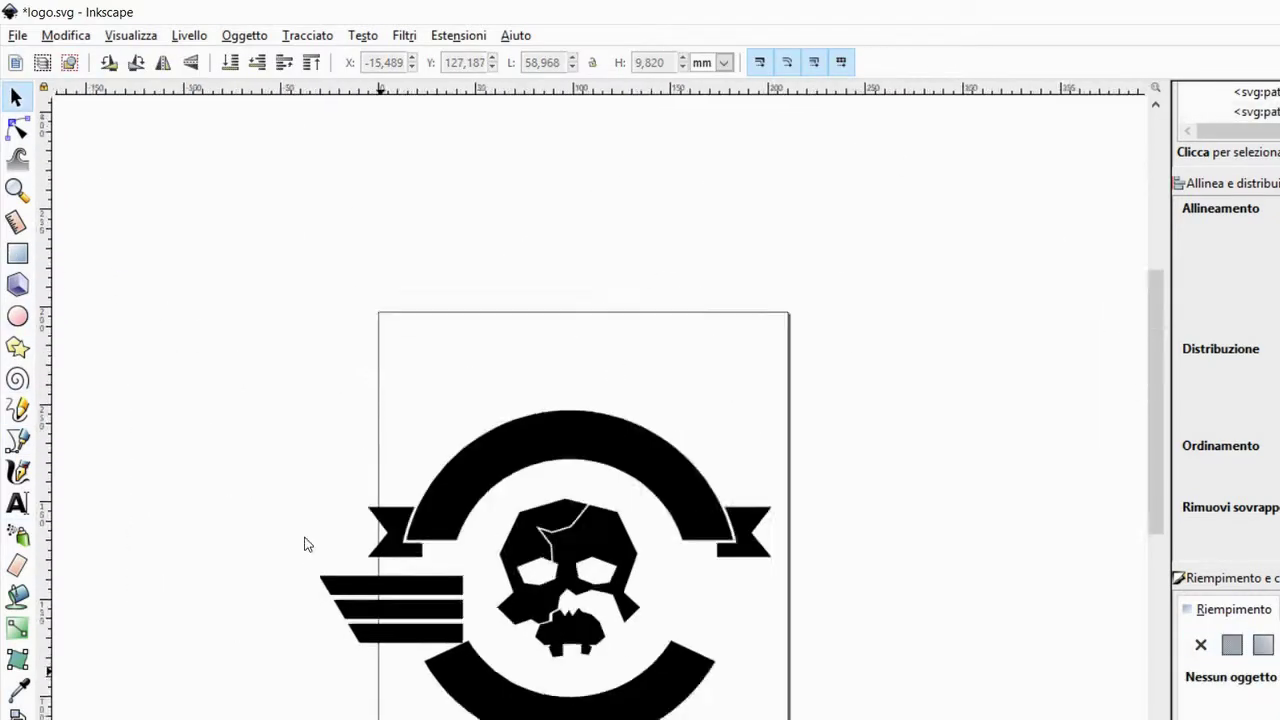
click(365, 615)
scroll(365, 615, up, 2)
drag(420, 600, 412, 571)
scroll(330, 525, down, 2)
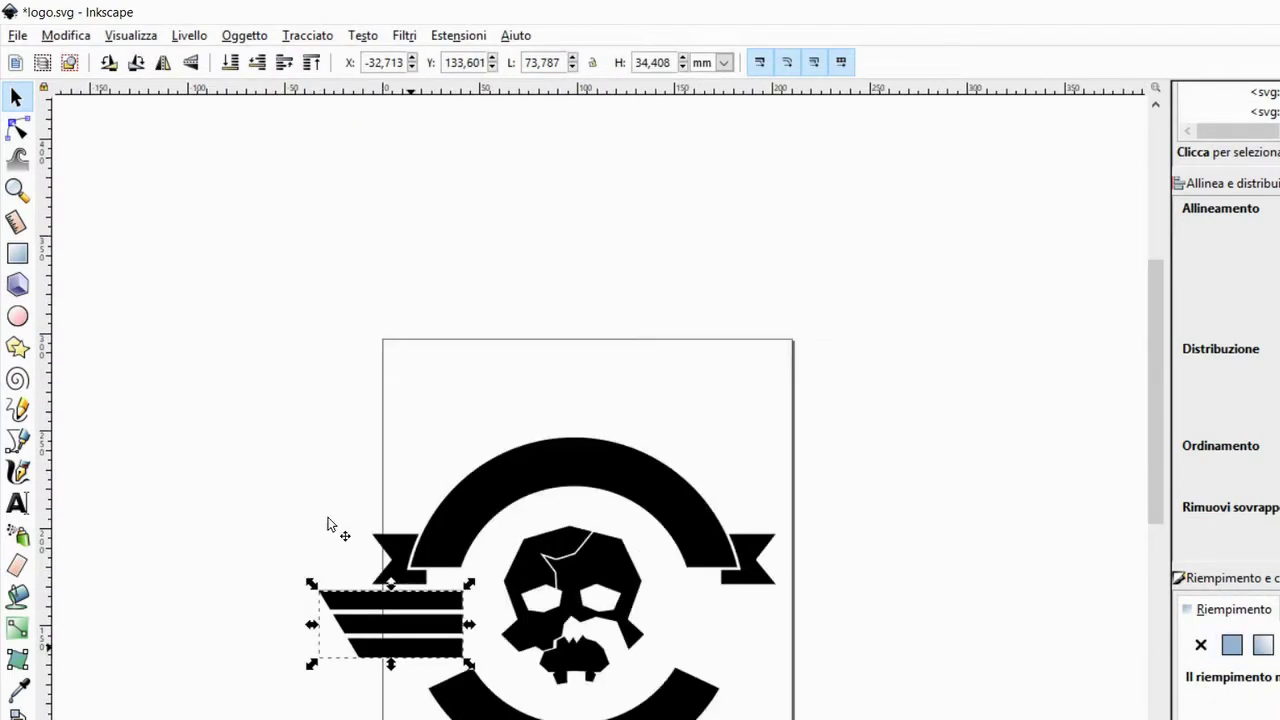
key(ctrl+d)
key(h)
- Shift the right wing slightly outward and save logo.svg
key(Escape)
scroll(641, 694, up, 1)
scroll(501, 545, down, 2)
click(790, 470)
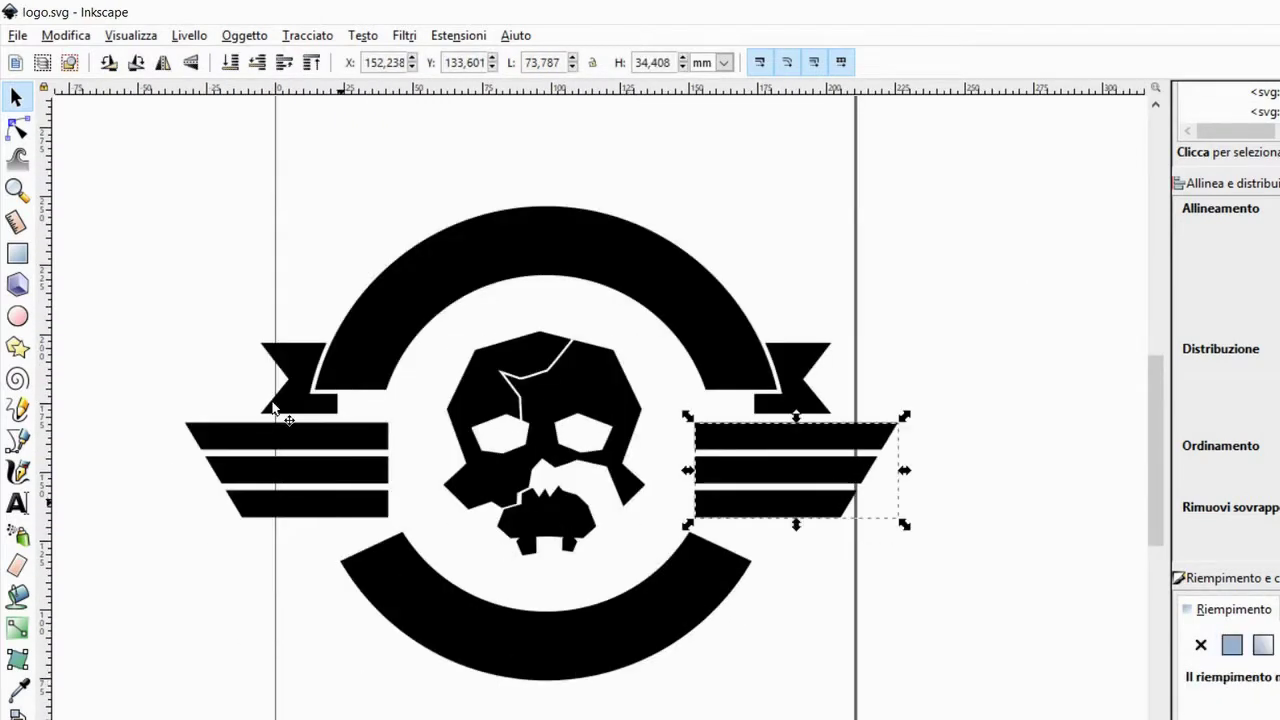
shift+click(220, 500)
drag(705, 437, 713, 437)
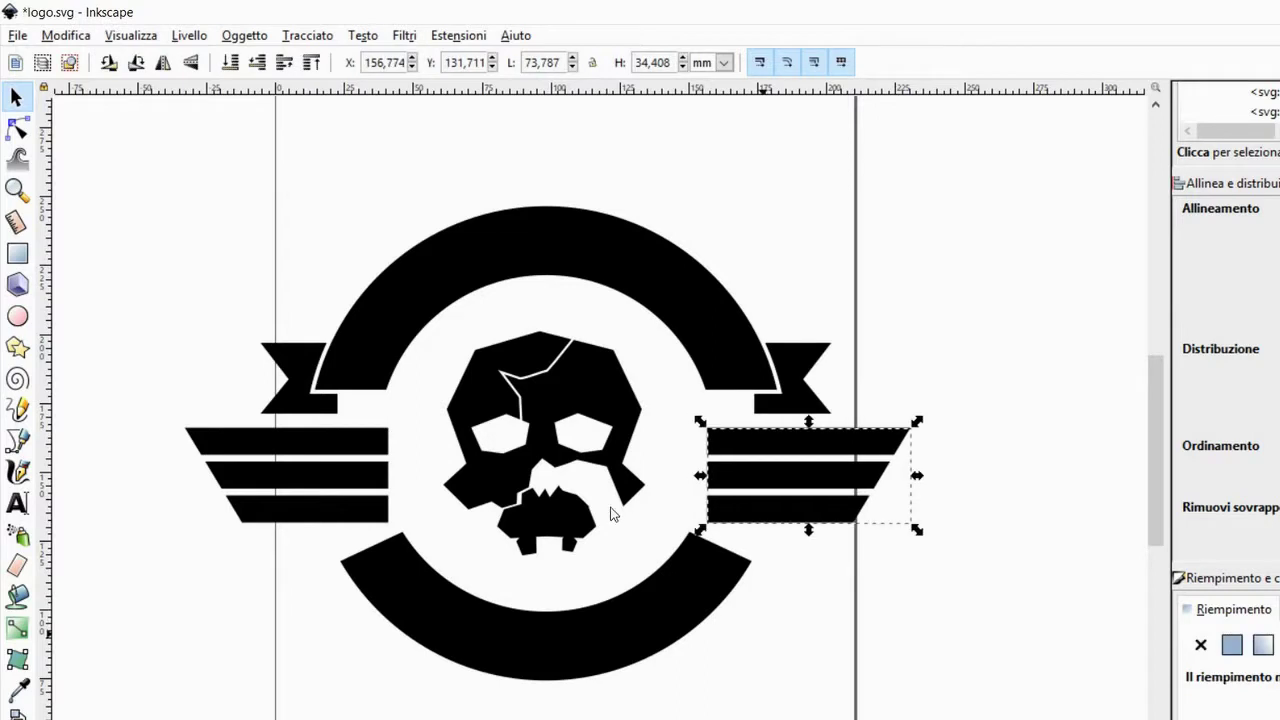
key(Escape)
key(ctrl+s)
- Draw a black square above the emblem with a small white circle pip inside
key(r)
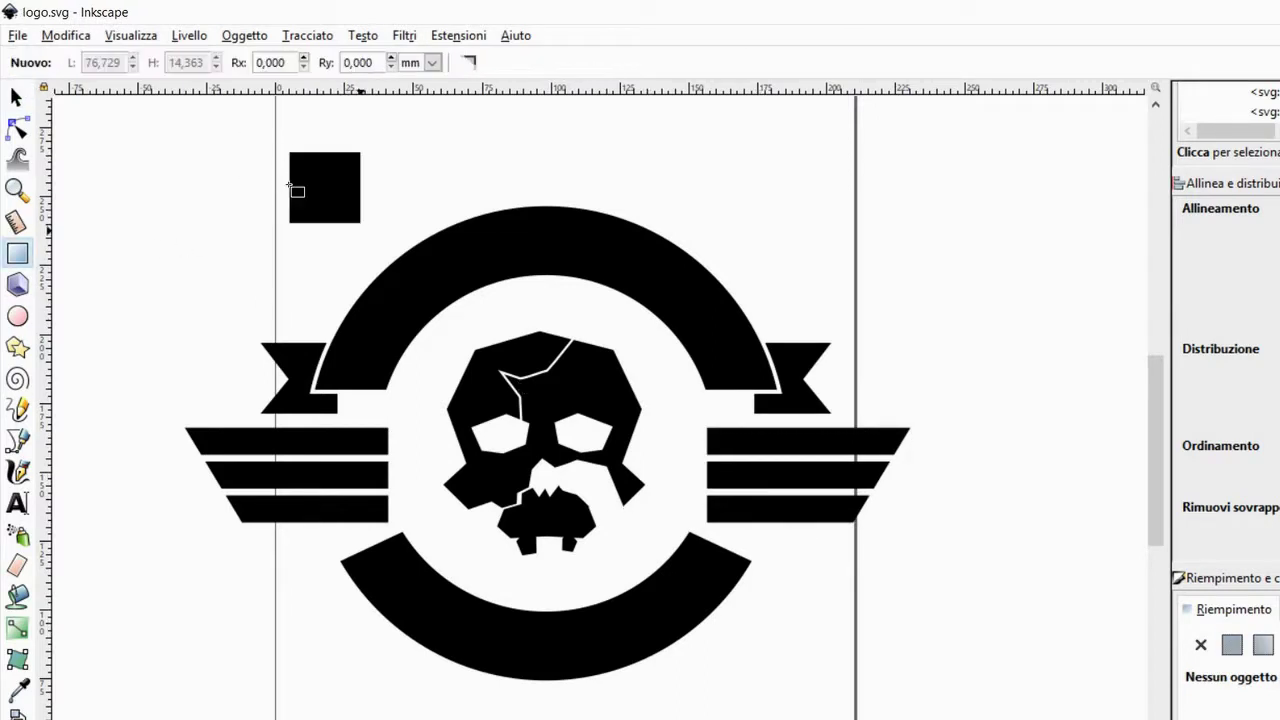
drag(360, 153, 360, 175)
scroll(241, 121, up, 3)
key(s)
key(e)
drag(451, 280, 494, 329)
key(s)
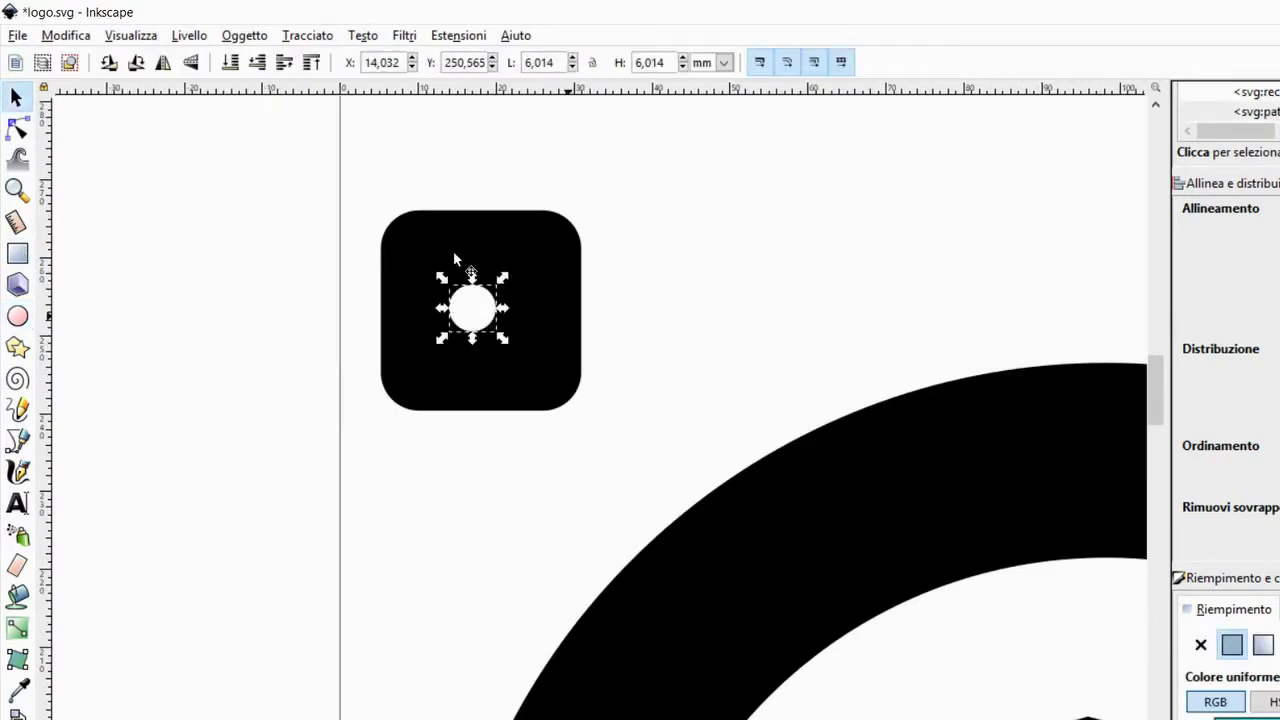
- Copy the pip into the corners for five dots and group square and pips into a die
key(plus)
key(ctrl+d)
mouse_move(416, 318)
mouse_down()
mouse_move(437, 178)
mouse_move(314, 171)
mouse_up()
key(ctrl+d)
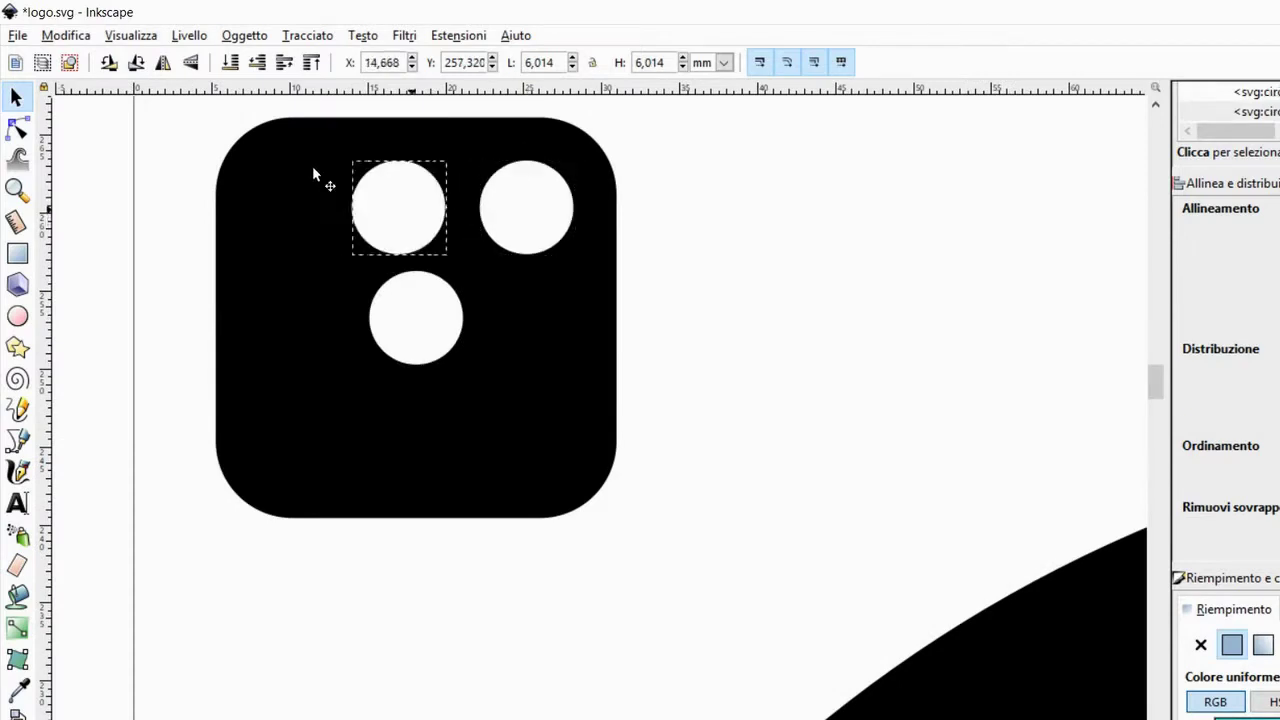
shift+click(526, 206)
key(ctrl+d)
key(minus)
key(ctrl+a)
click(543, 408)
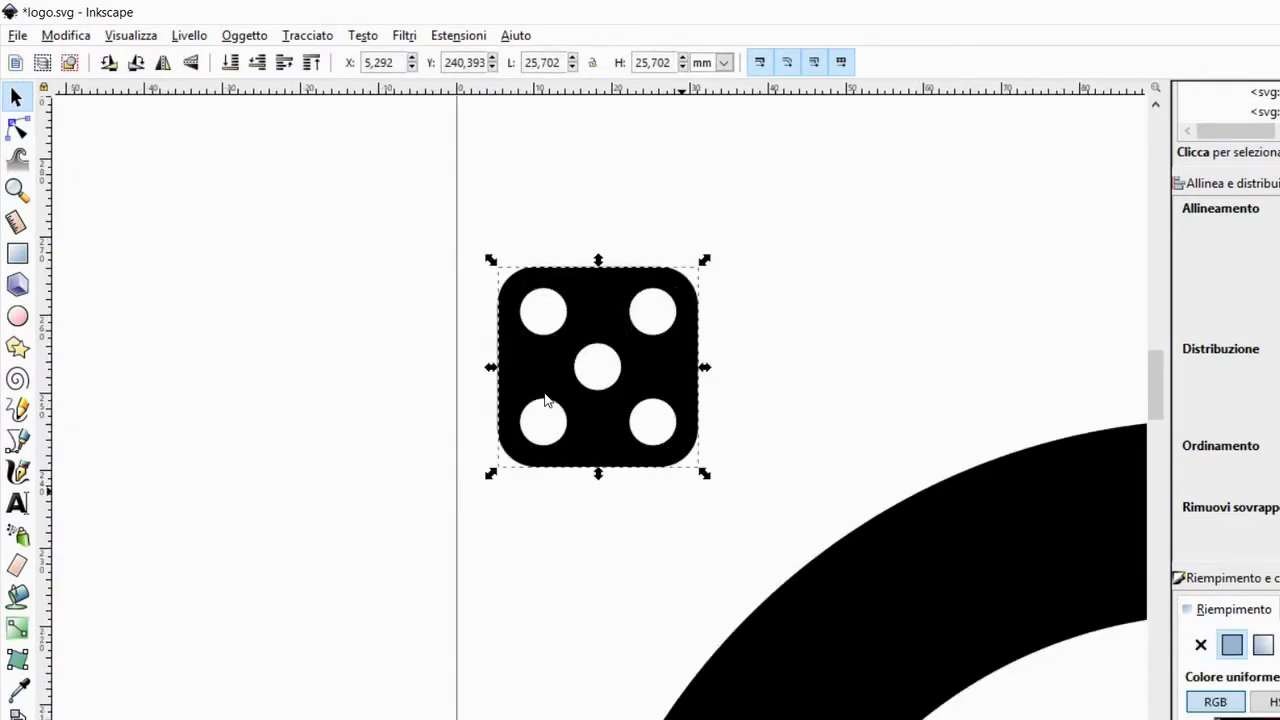
- Rotate the die 45° and mirror copies of the top dice to the bottom corners
key(5)
key(bracketright)
key(bracketright)
key(bracketright)
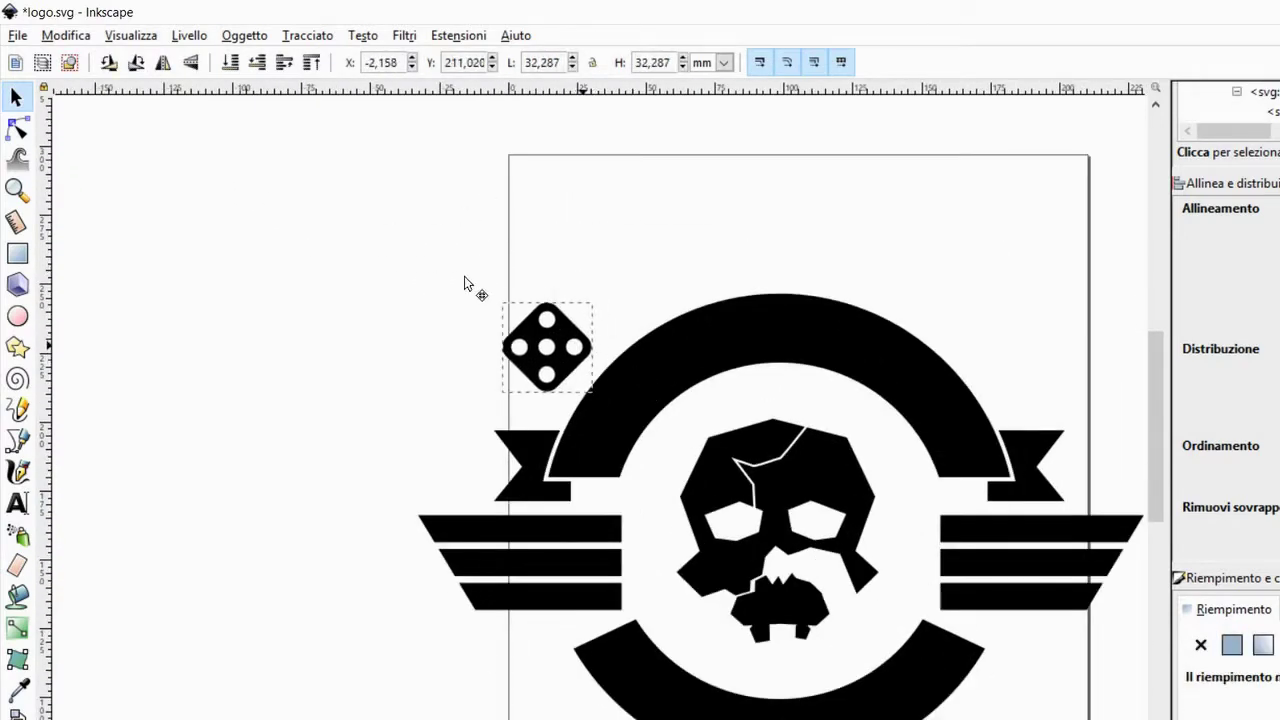
shift+click(546, 347)
scroll(466, 280, down, 2)
key(ctrl+d)
key(v)
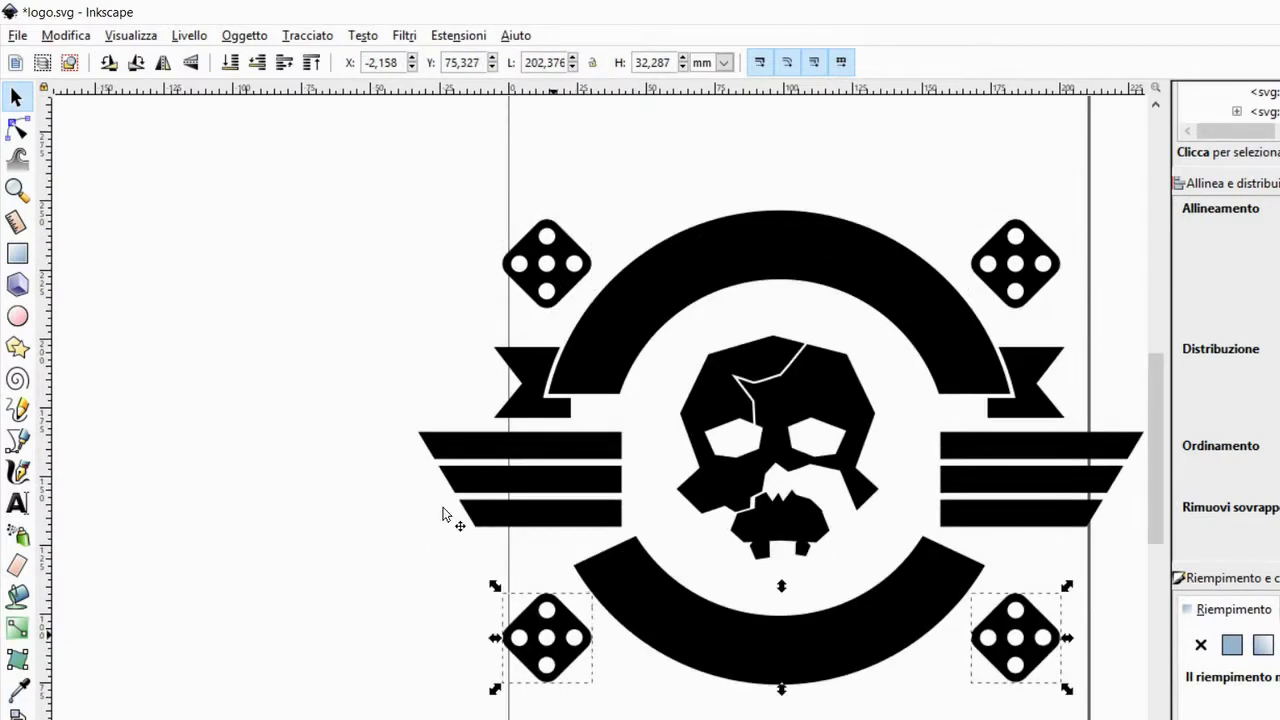
- Draw a large magenta circle covering the skull
key(Escape)
scroll(794, 194, up, 1)
scroll(780, 510, down, 5)
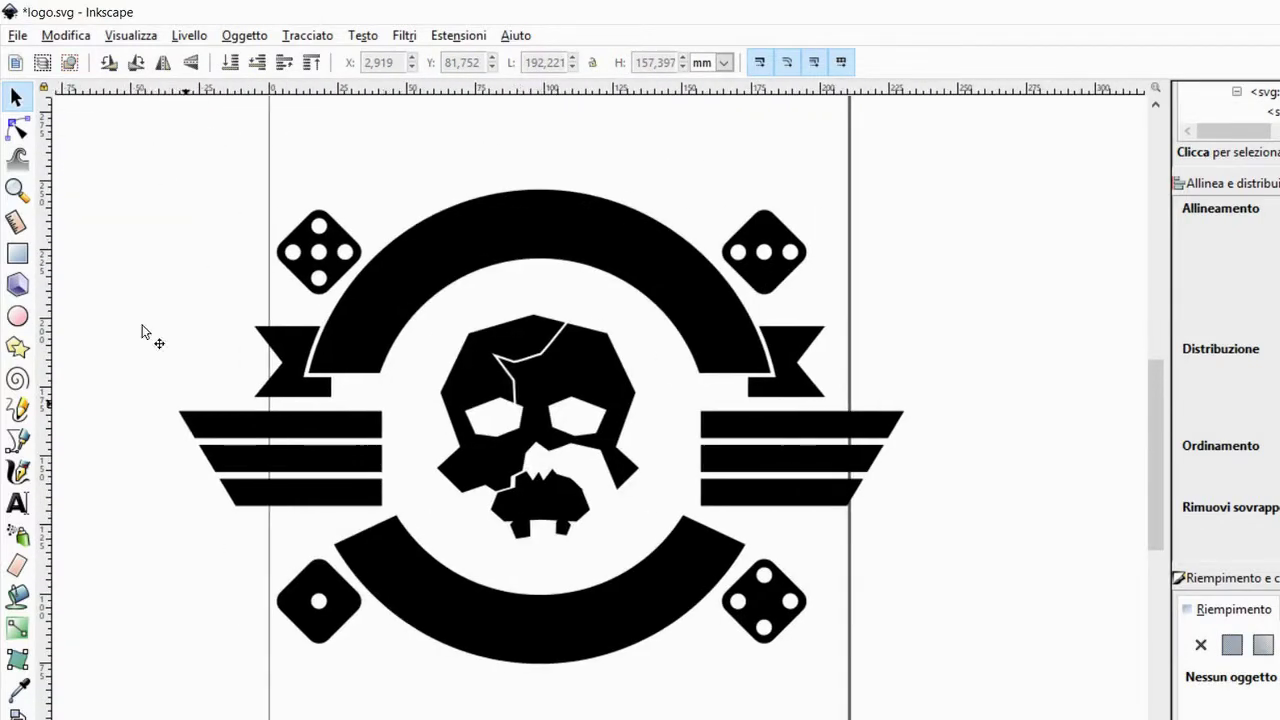
key(e)
drag(377, 263, 686, 571)
- Select the magenta circle, centre it on the logo, and delete it
key(s)
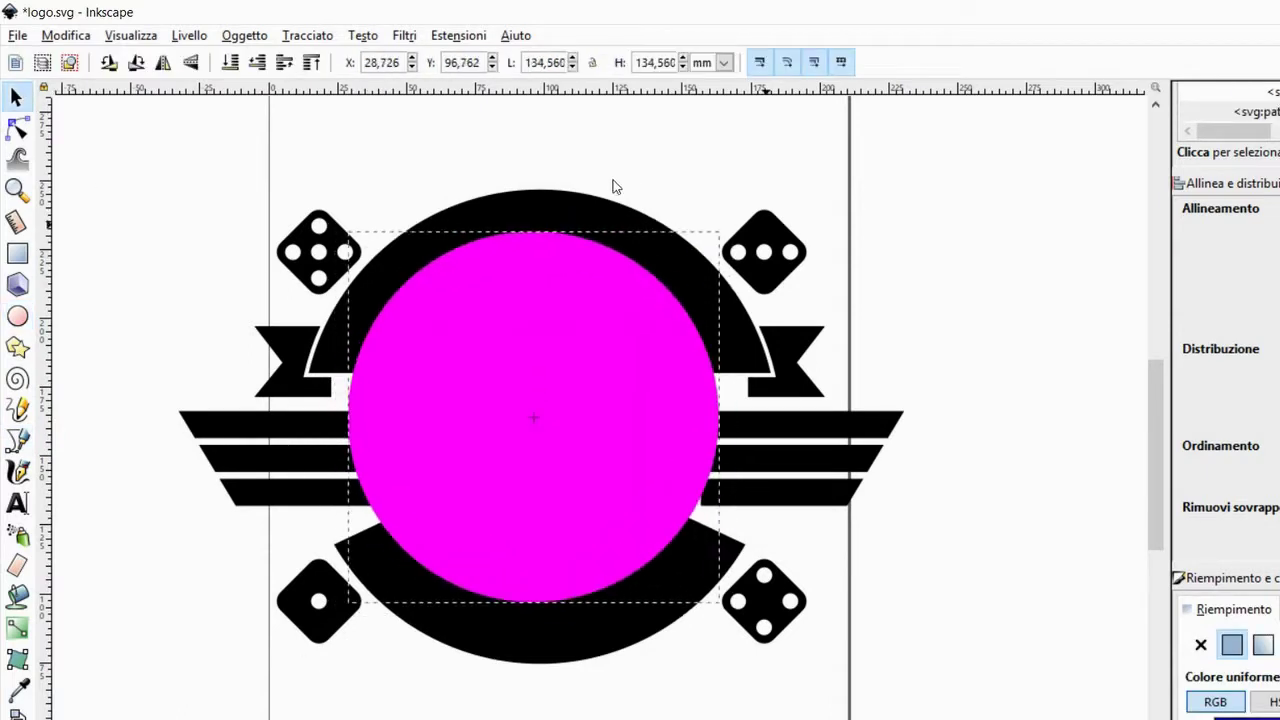
key(ctrl+a)
click(1109, 266)
click(777, 305)
key(Delete)
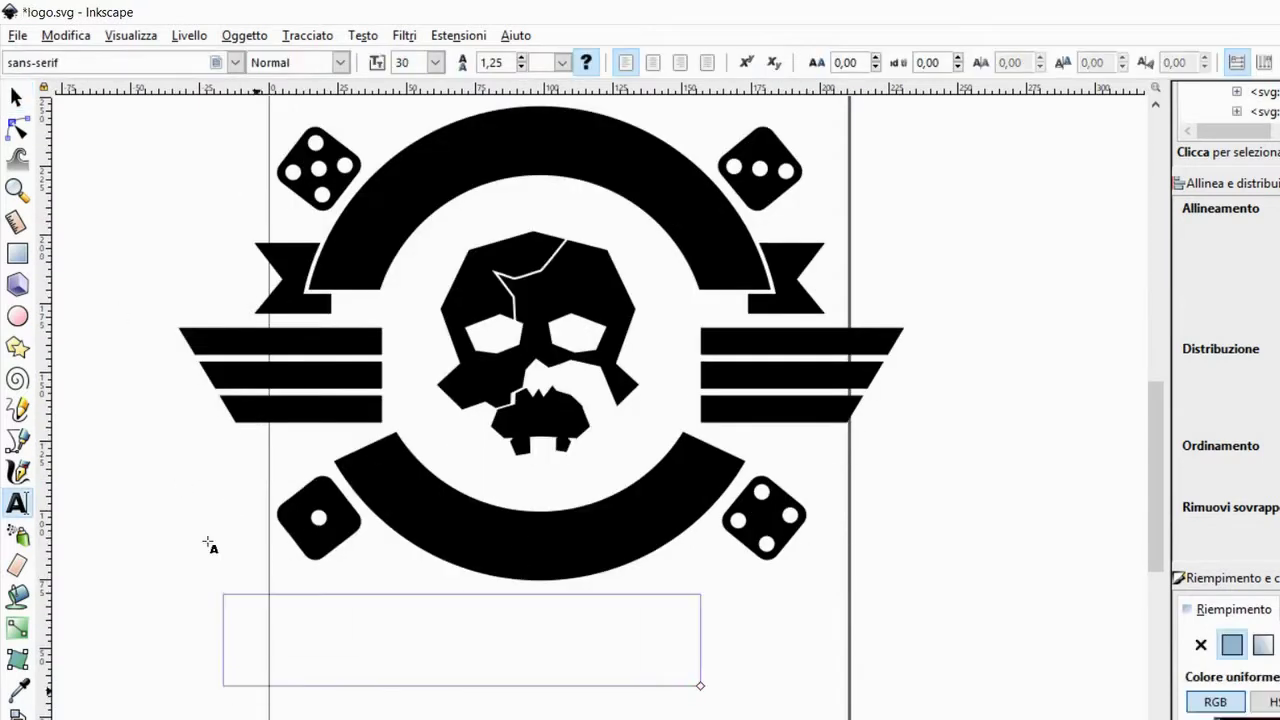
- Set the BROTHERHOOD text to size 72 in Arial Rounded MT Bold
key(ctrl+a)
click(435, 62)
click(403, 424)
click(235, 62)
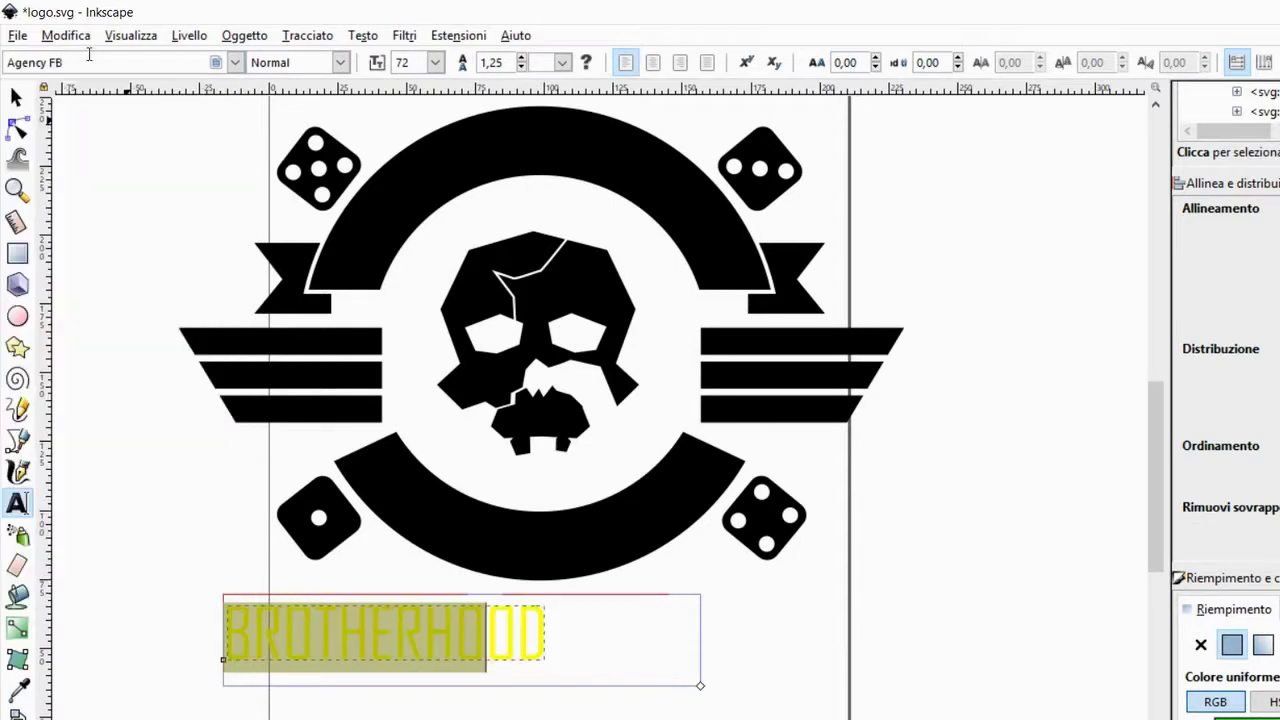
click(70, 82)
key(Down)
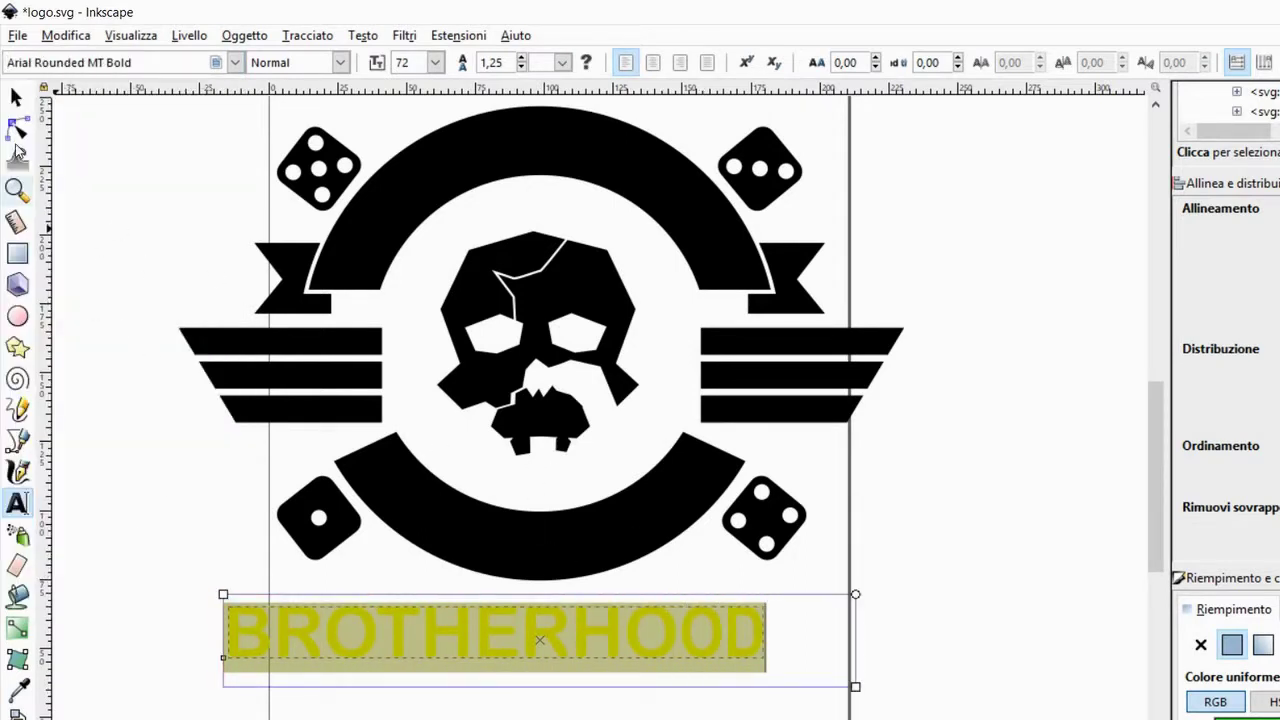
- Select BROTHERHOOD with the ring and try putting the text on the ring's path
click(16, 97)
click(500, 186)
drag(894, 594, 236, 104)
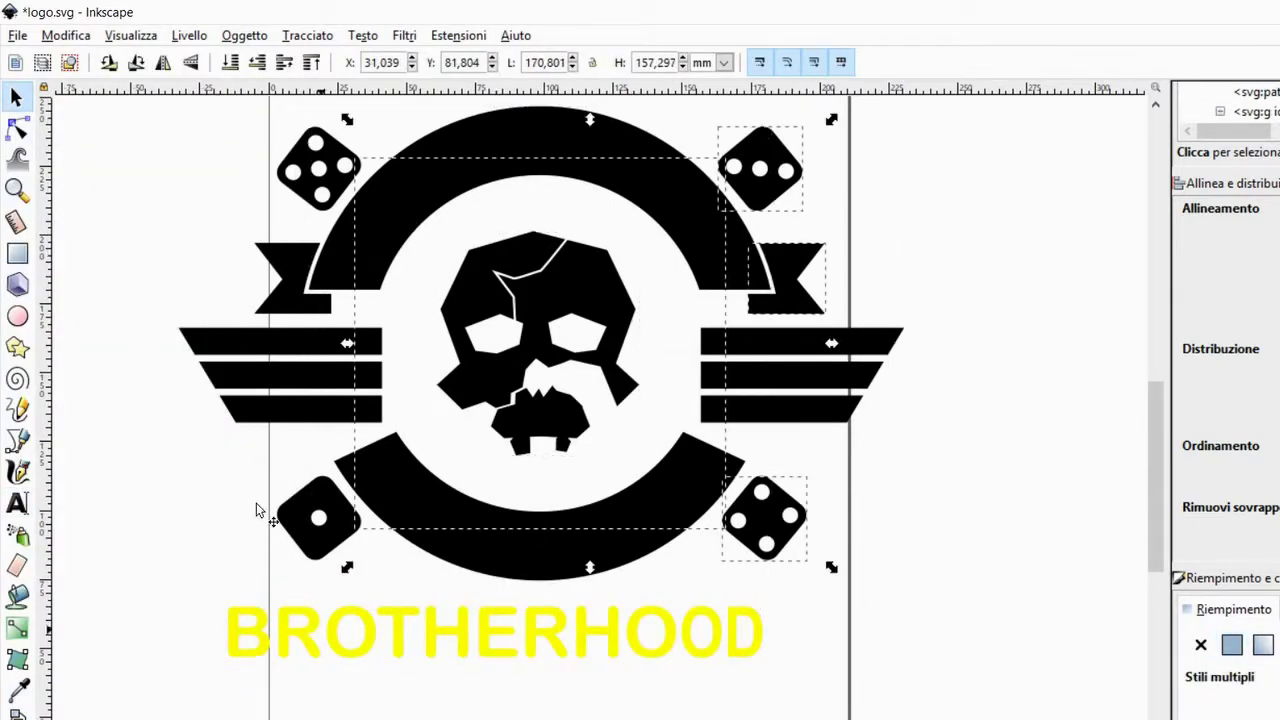
key(ctrl+a)
click(307, 35)
key(Escape)
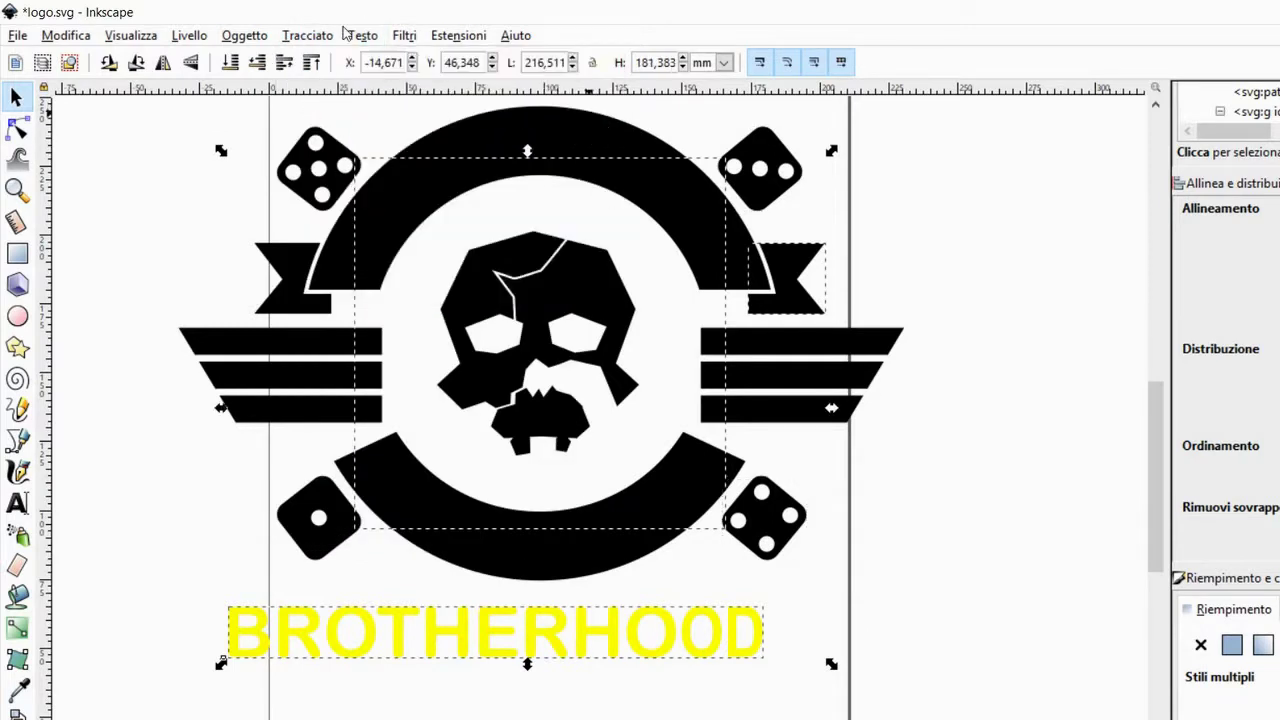
click(343, 35)
click(325, 113)
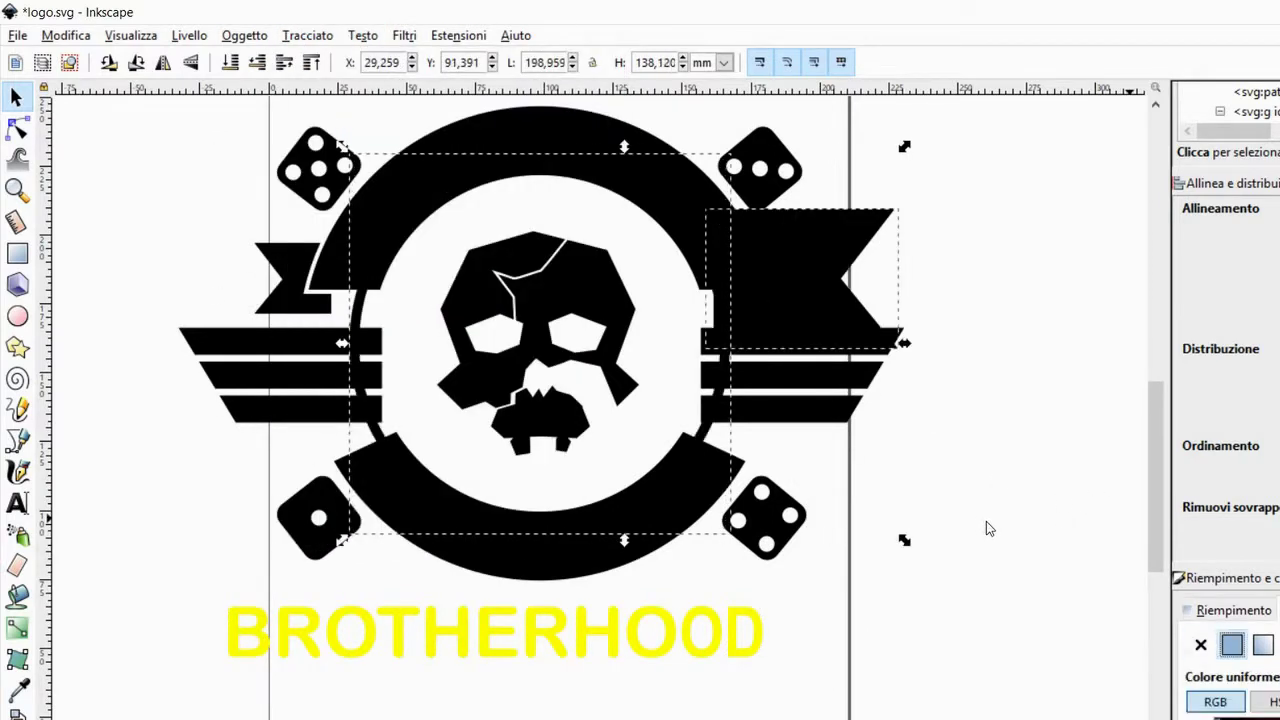
click(307, 35)
click(456, 190)
- Undo the curving so BROTHERHOOD is straight again, and select the logo group
key(t)
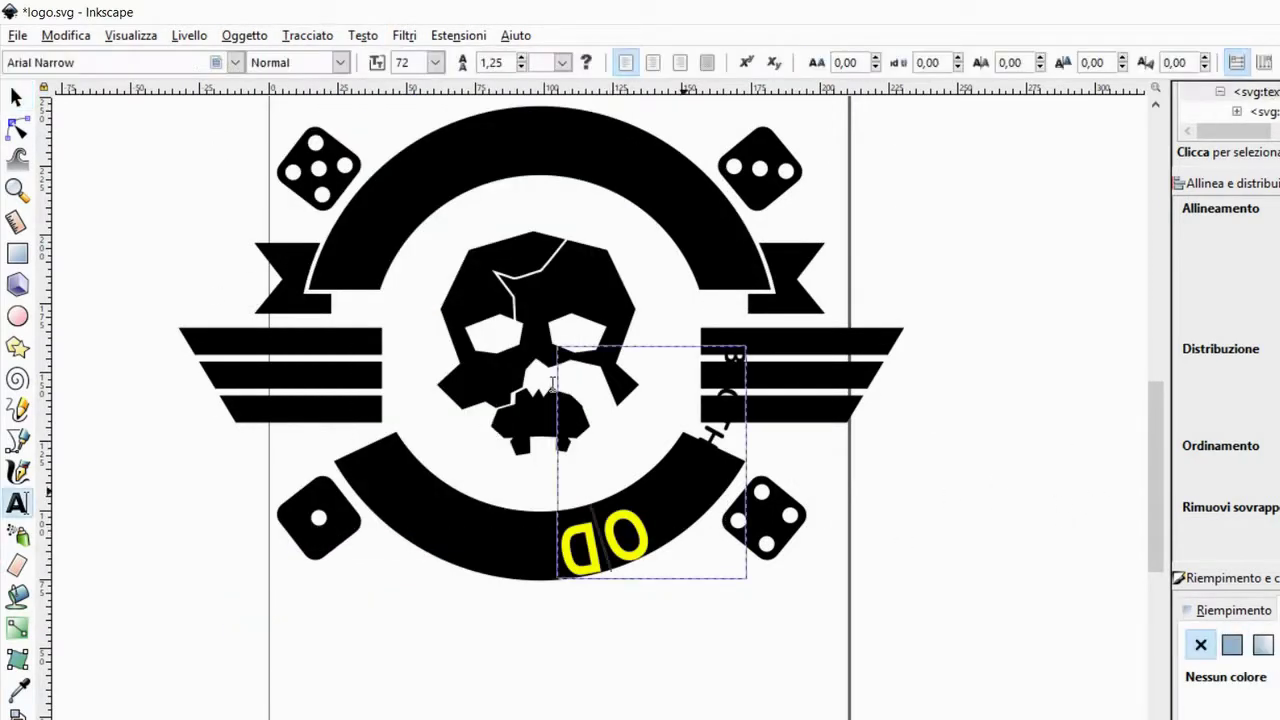
click(16, 95)
key(ctrl+a)
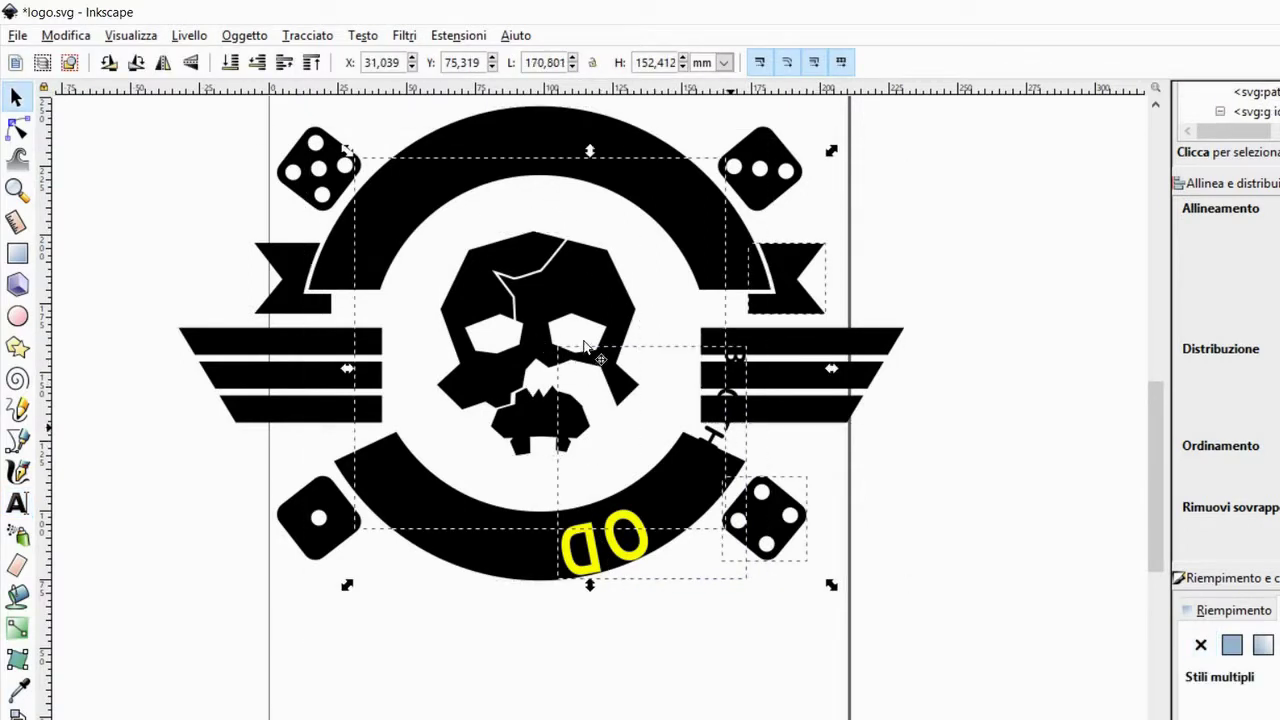
key(ctrl+z)
key(ctrl+z)
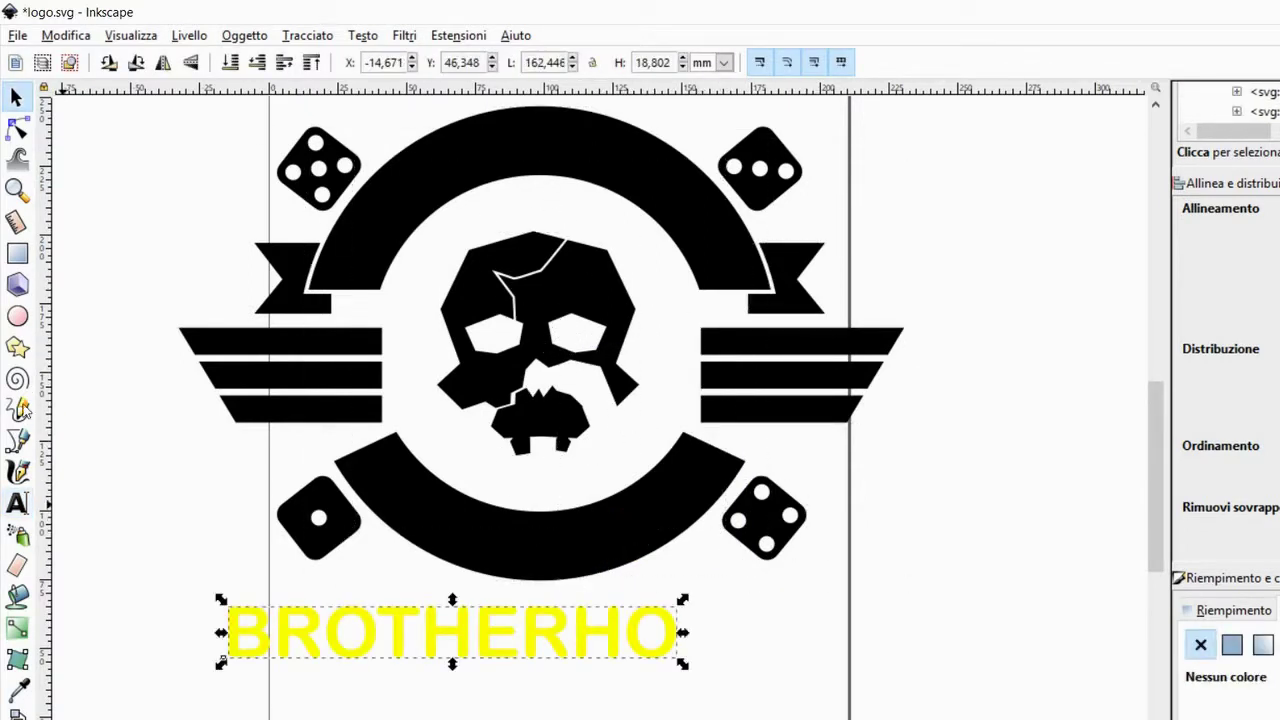
key(ctrl+z)
key(ctrl+z)
click(508, 180)
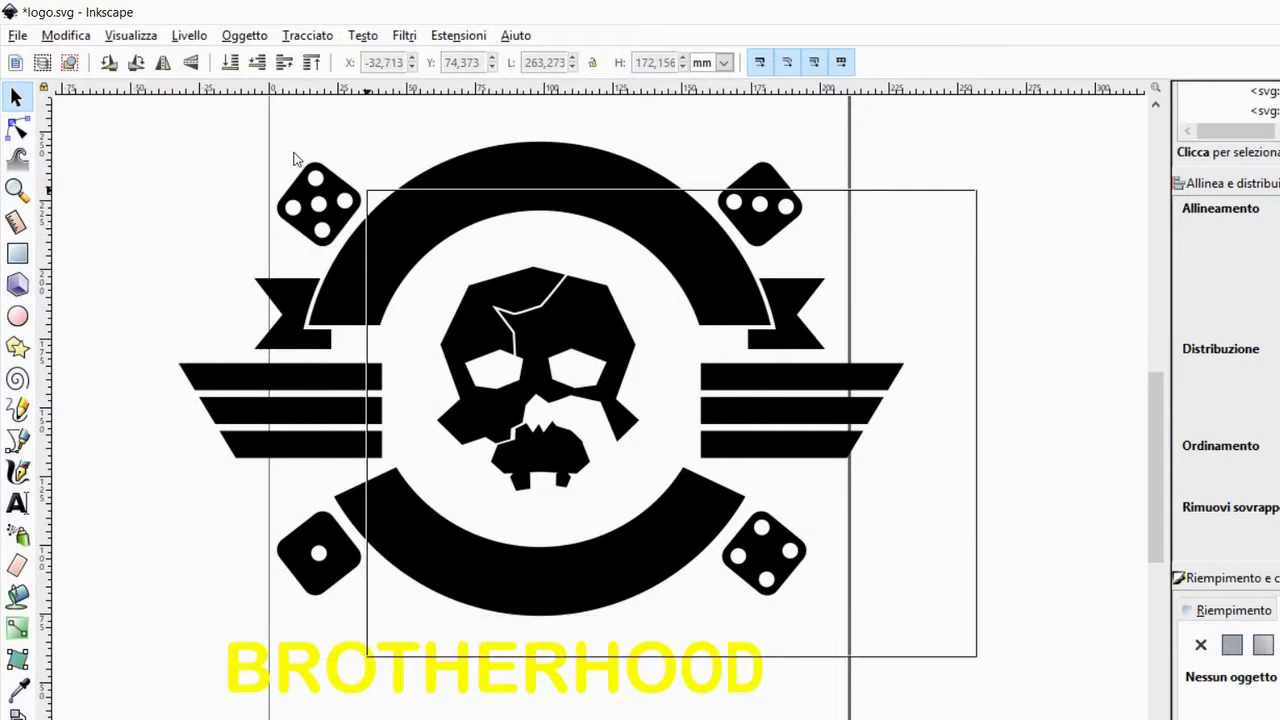
- Ungroup the logo and put BROTHERHOOD on the ring circle's path
key(ctrl+shift+g)
click(518, 228)
shift+click(495, 668)
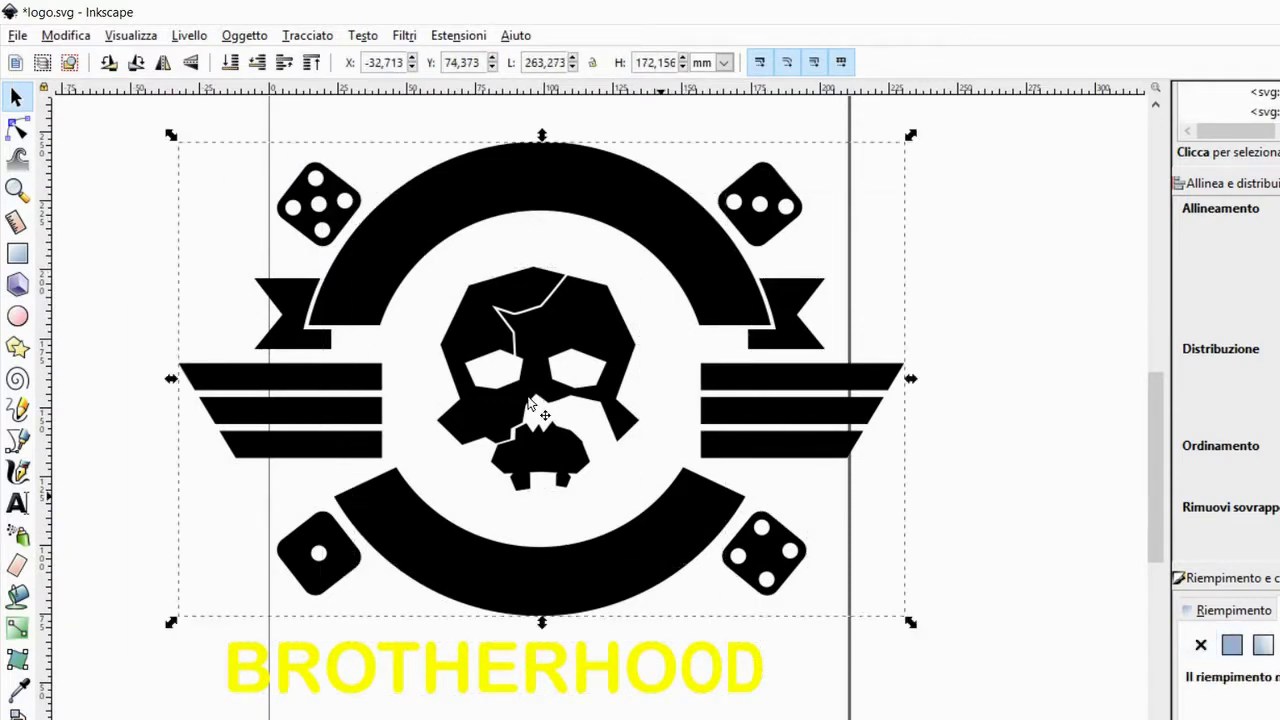
click(362, 35)
click(349, 114)
- Slide BROTHERHOOD to the ring's top arc and set its font size to 72
key(ctrl+a)
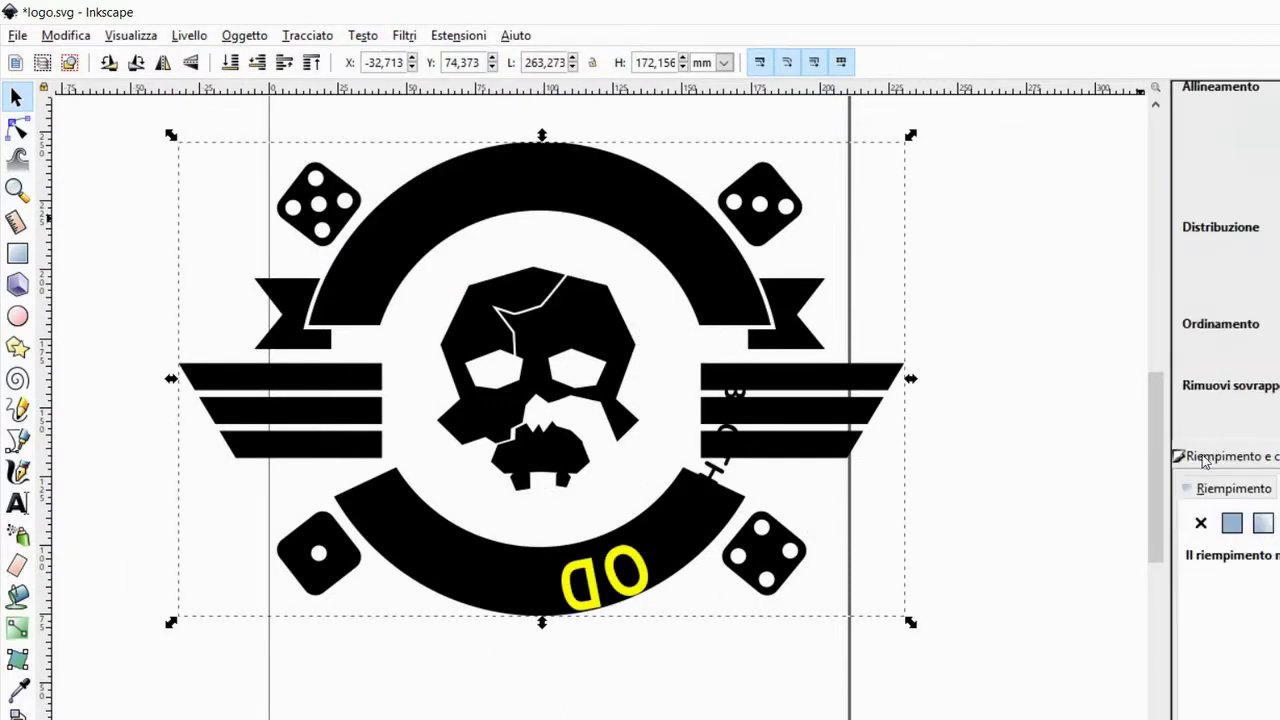
click(466, 218)
mouse_move(557, 220)
mouse_down()
mouse_move(491, 143)
mouse_move(593, 172)
mouse_up()
key(t)
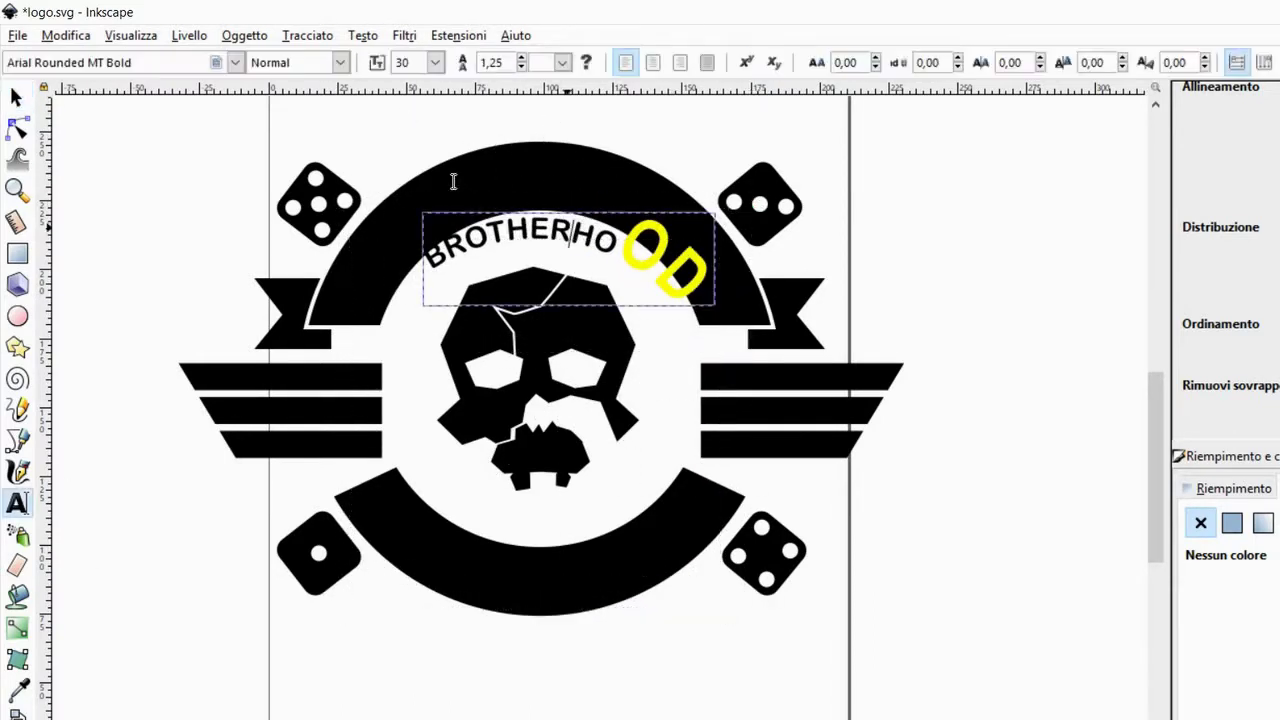
key(ctrl+a)
text(72)
click(435, 62)
- Fine-tune the position of the curved BROTHERHOOD text on the top arc
scroll(337, 455, down, 1)
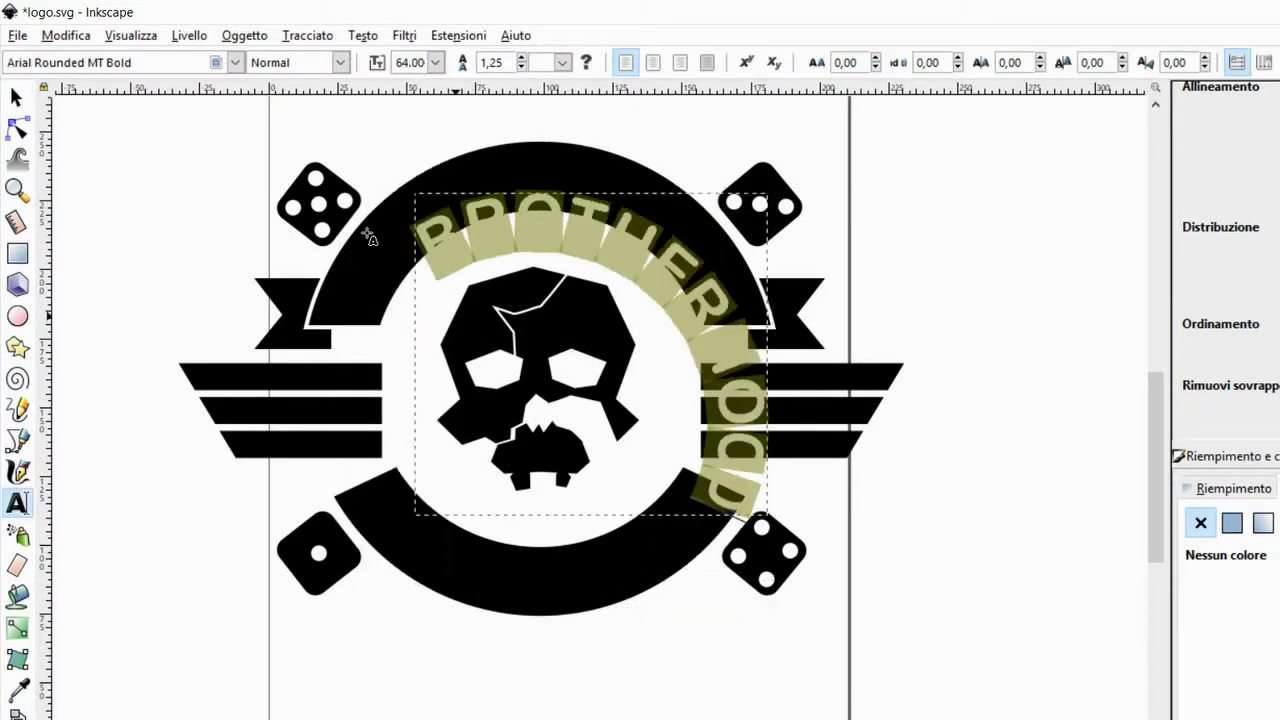
scroll(335, 453, down, 2)
scroll(330, 451, up, 1)
key(F1)
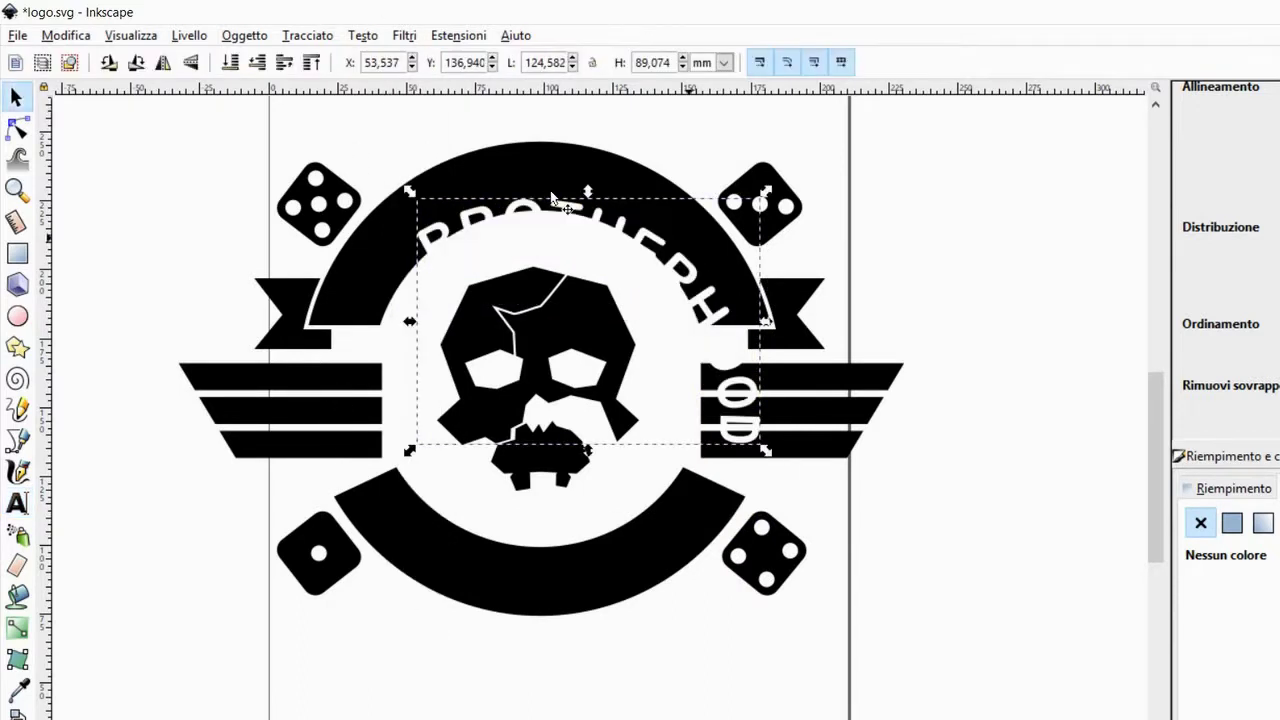
scroll(560, 230, up, 2)
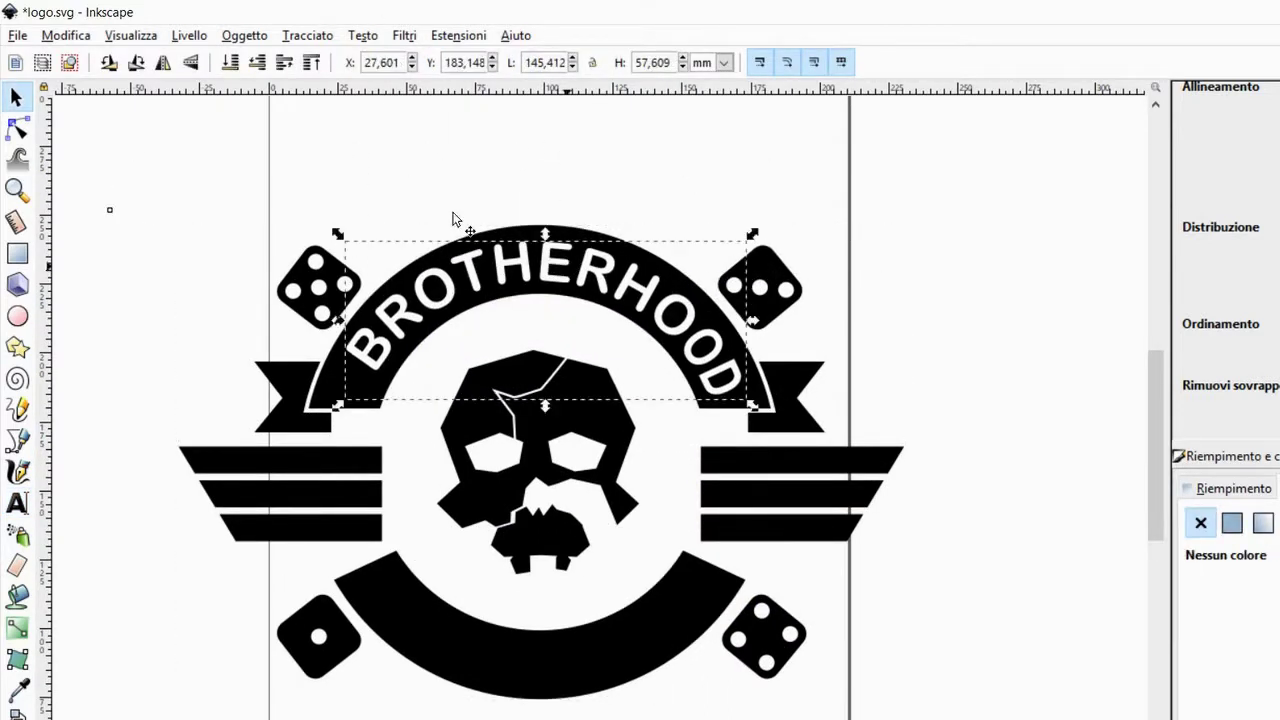
drag(453, 218, 491, 229)
- Deselect BROTHERHOOD and save the logo file
click(486, 134)
key(ctrl+s)
scroll(486, 134, down, 2)
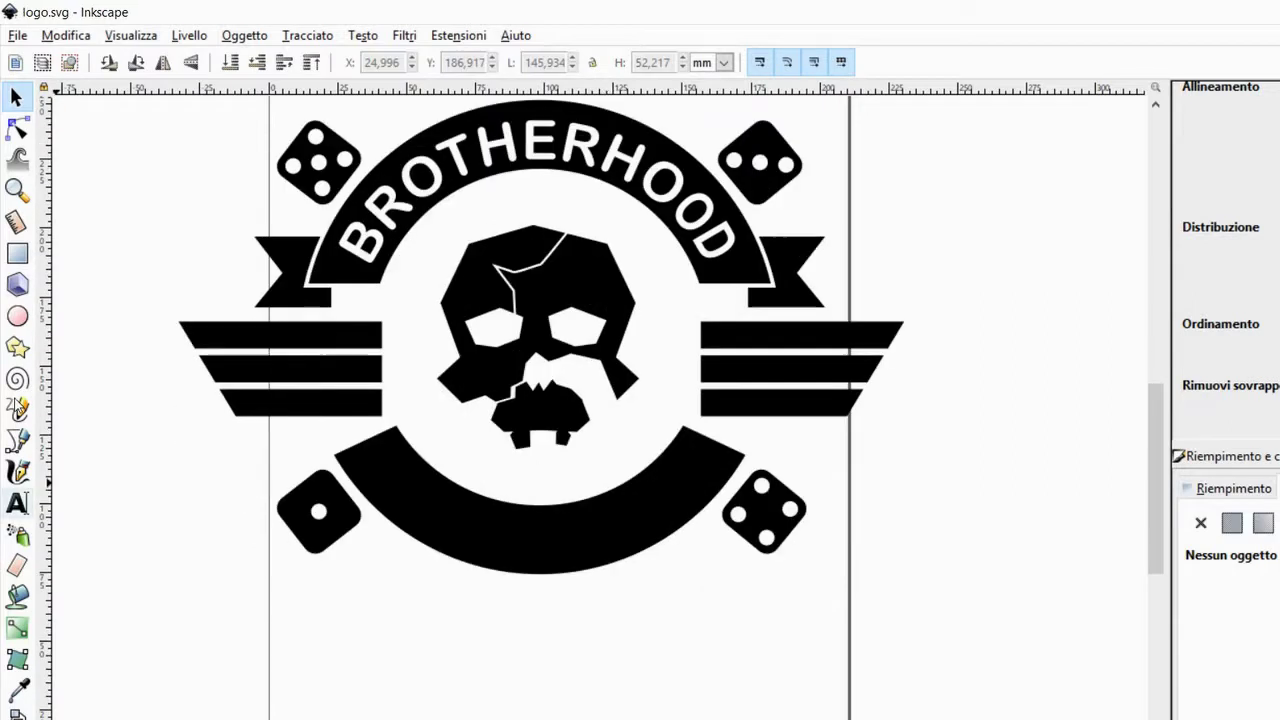
- Add the text "OF" in Arial Rounded MT Bold and move it below the skull
key(F8)
click(474, 446)
text(OF)
triple_click(110, 62)
text(ar)
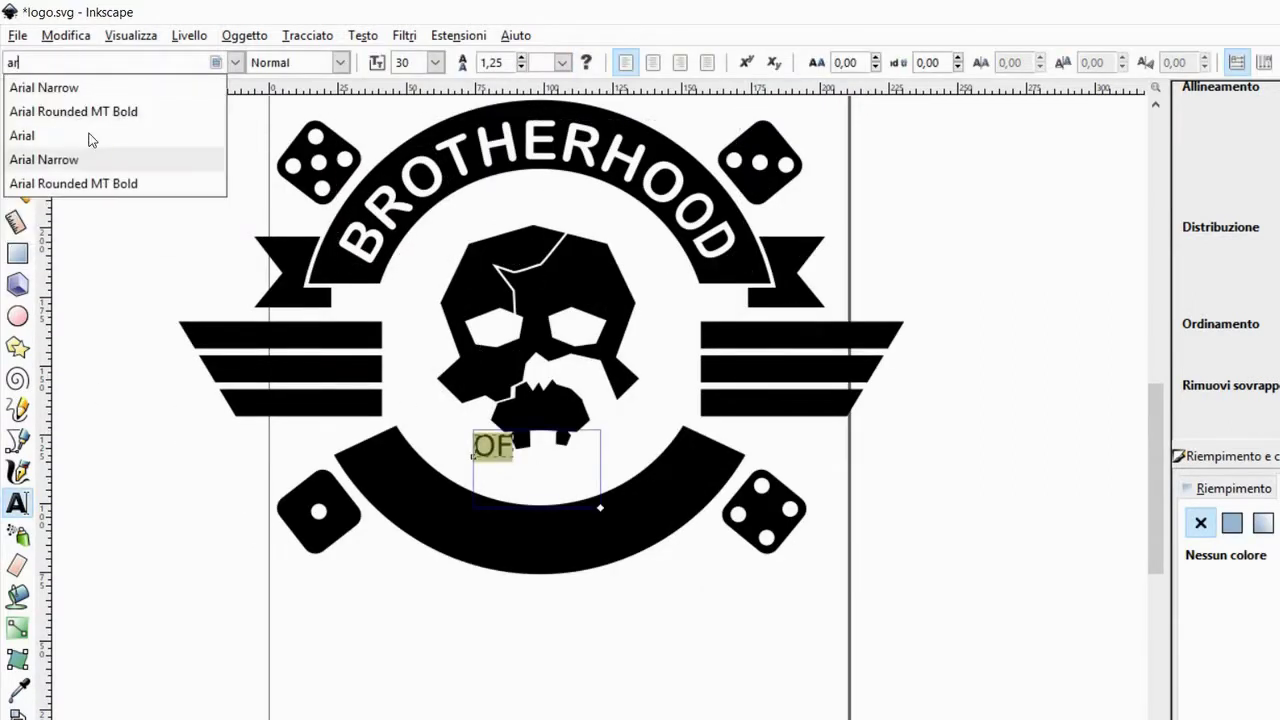
click(73, 111)
key(F1)
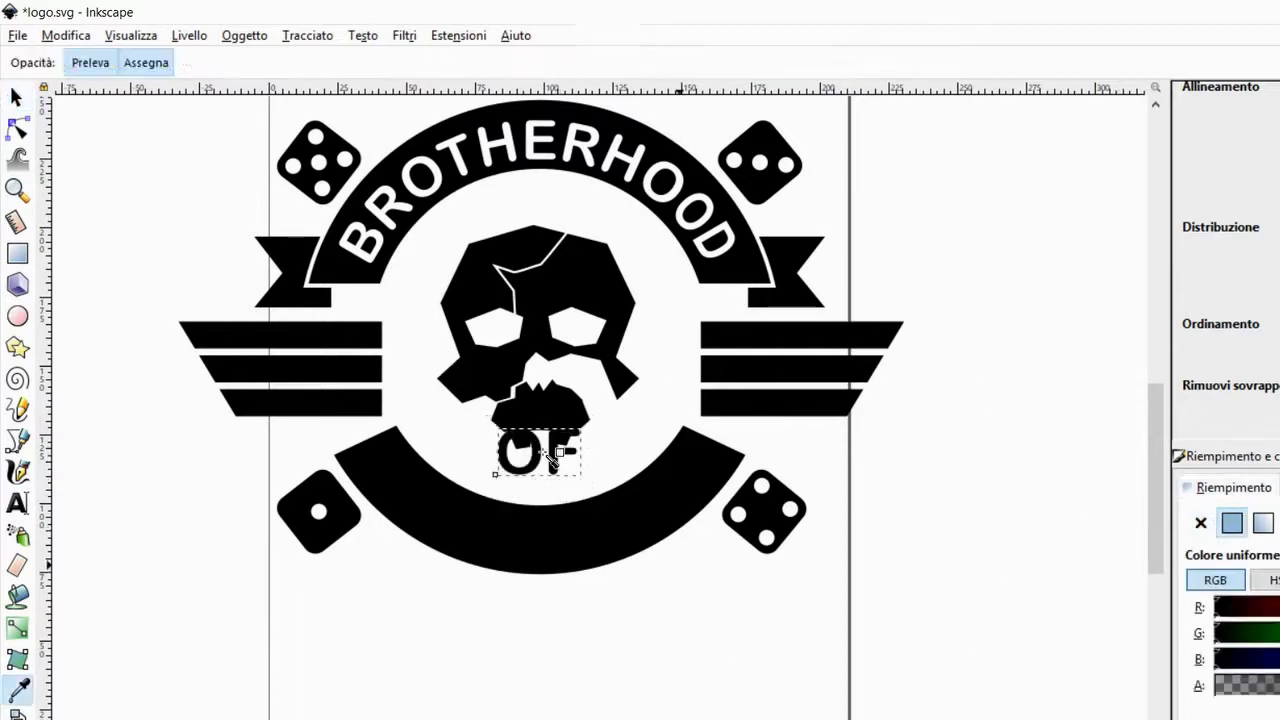
drag(447, 370, 455, 395)
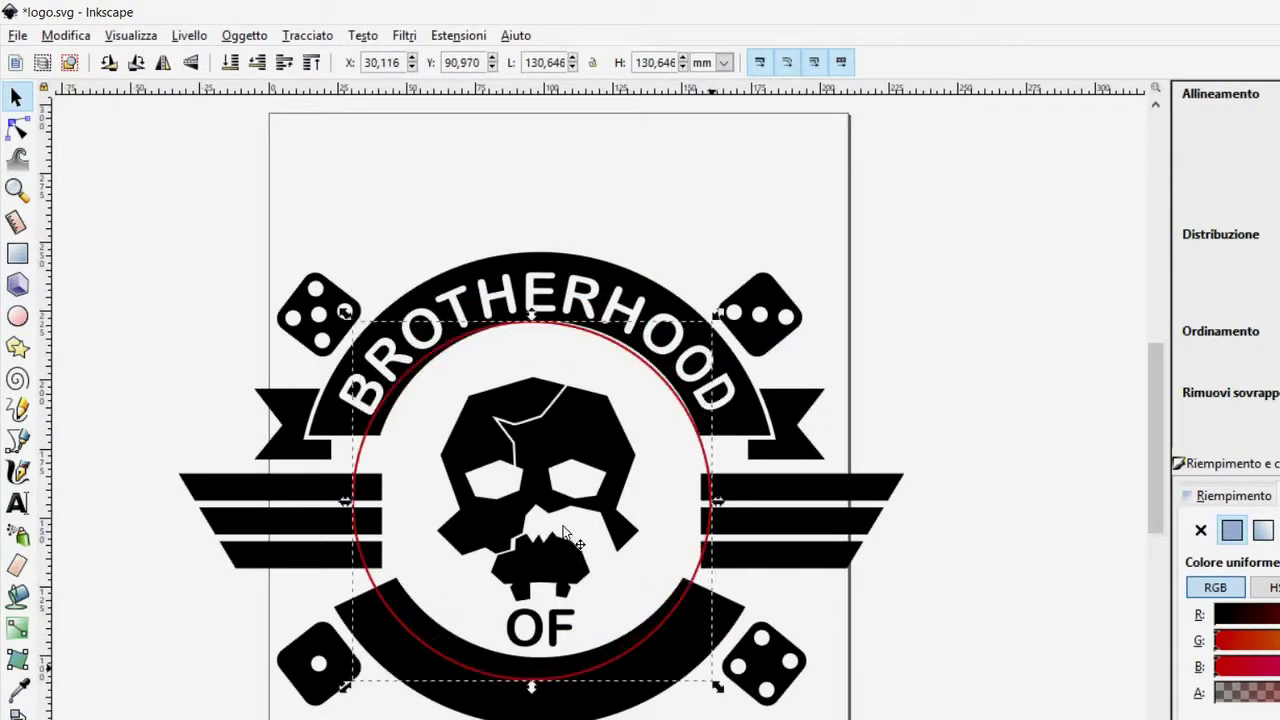
- Rotate and slightly enlarge the circle so SKULL curves under OF
key(t)
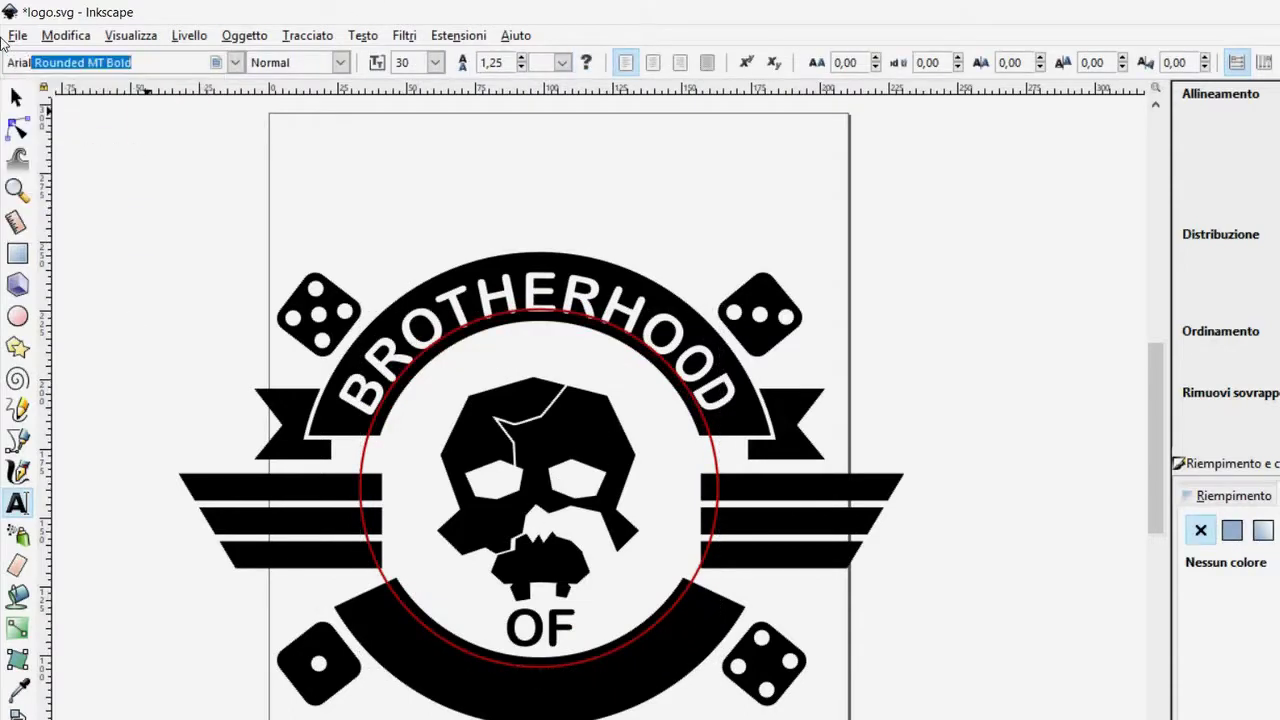
key(F1)
click(404, 35)
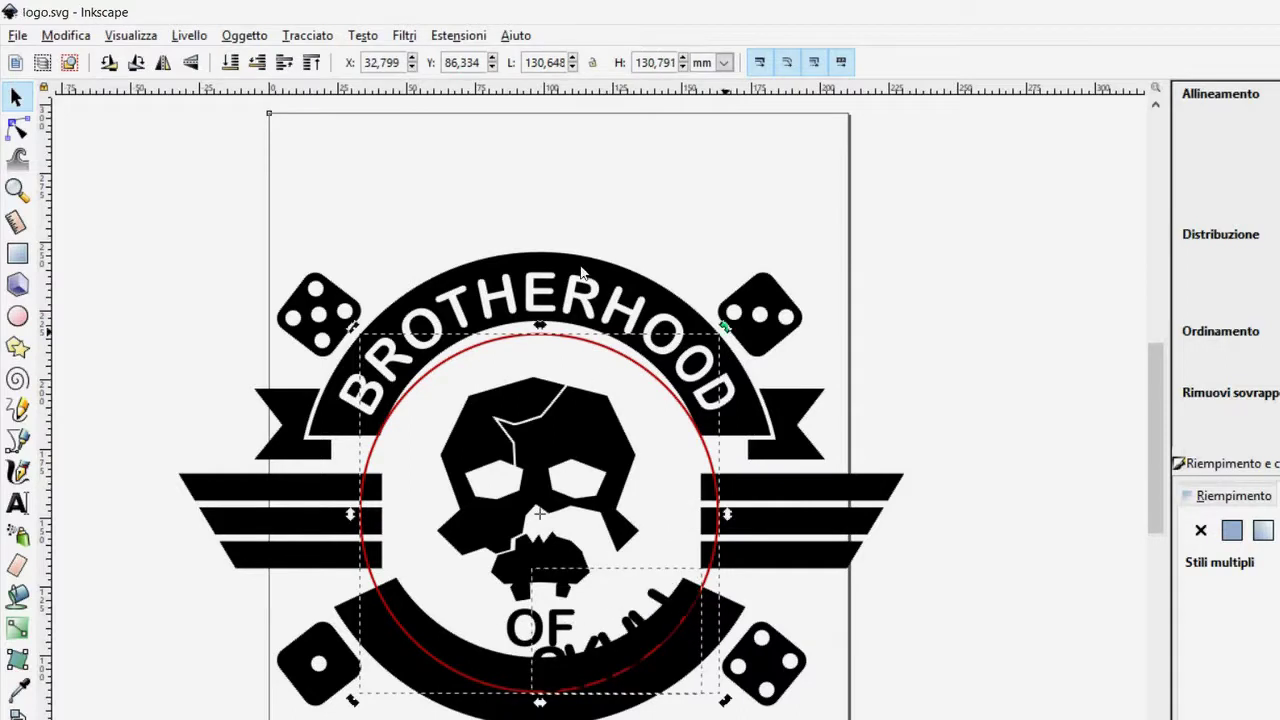
key(bracketright)
key(bracketright)
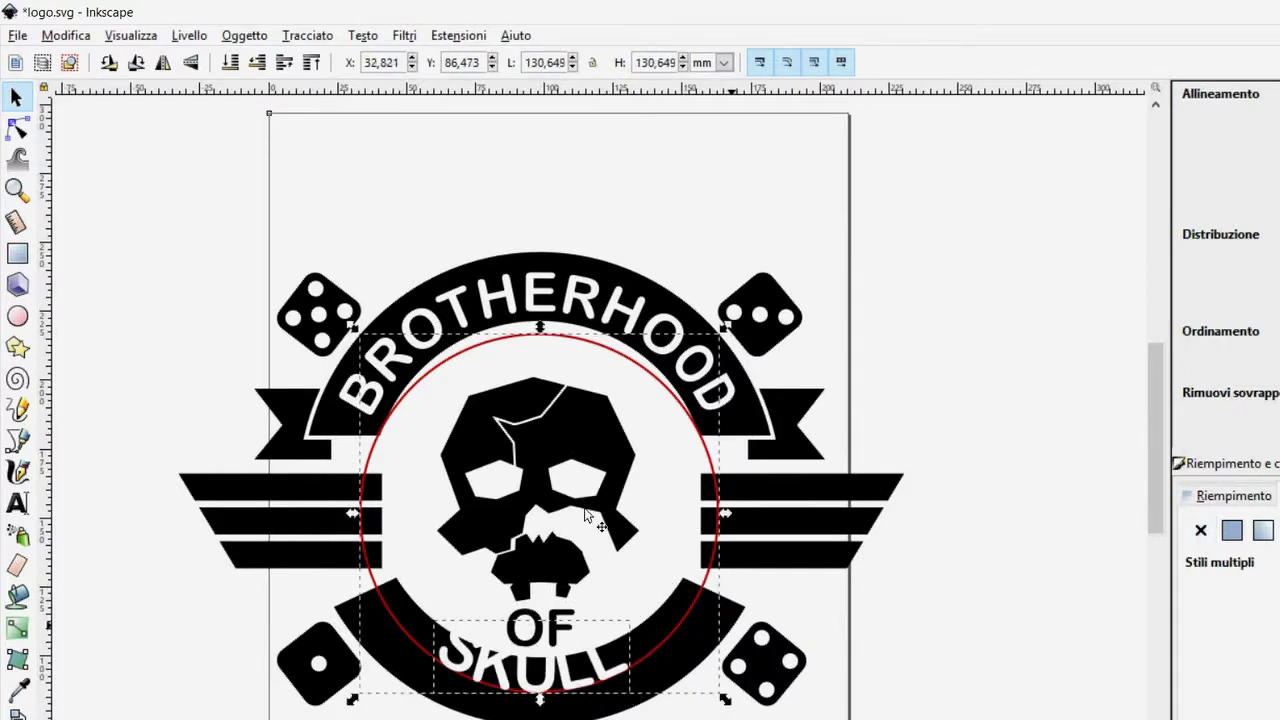
key(period)
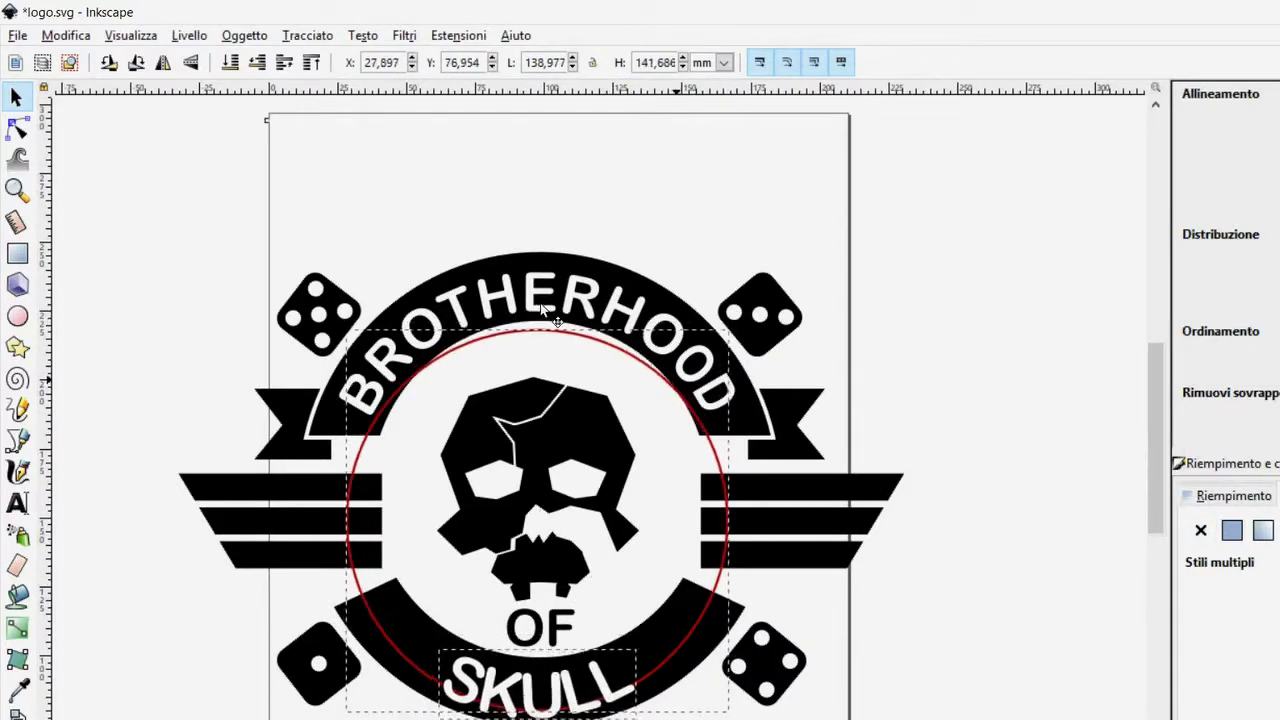
- Set the SKULL text to font size 56
key(t)
click(436, 62)
click(403, 543)
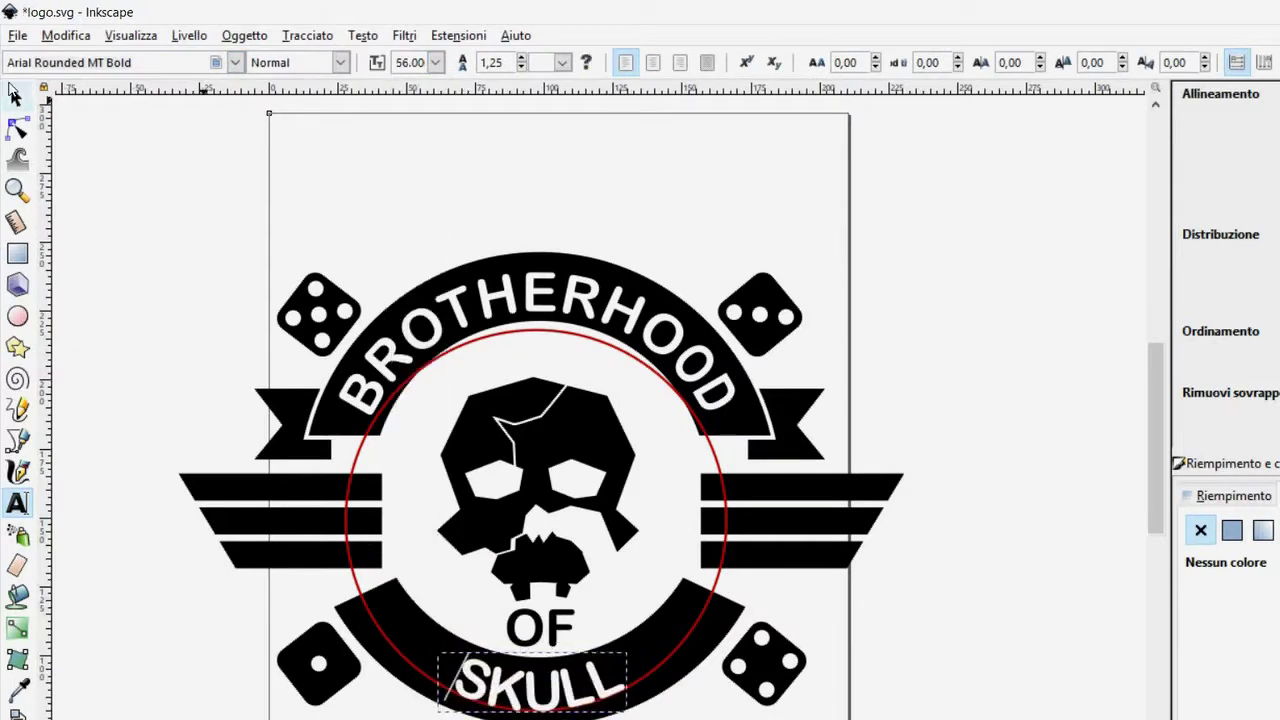
click(16, 92)
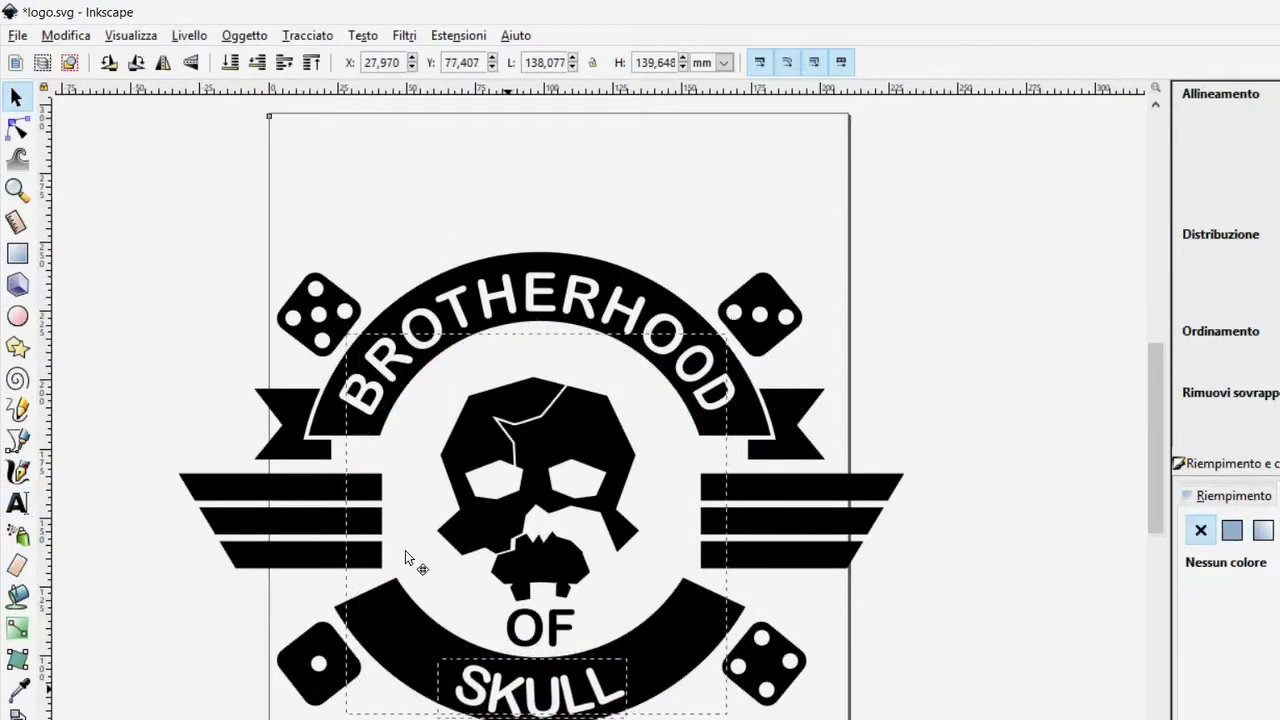
click(457, 625)
- Draw a small star on the bottom band
click(17, 347)
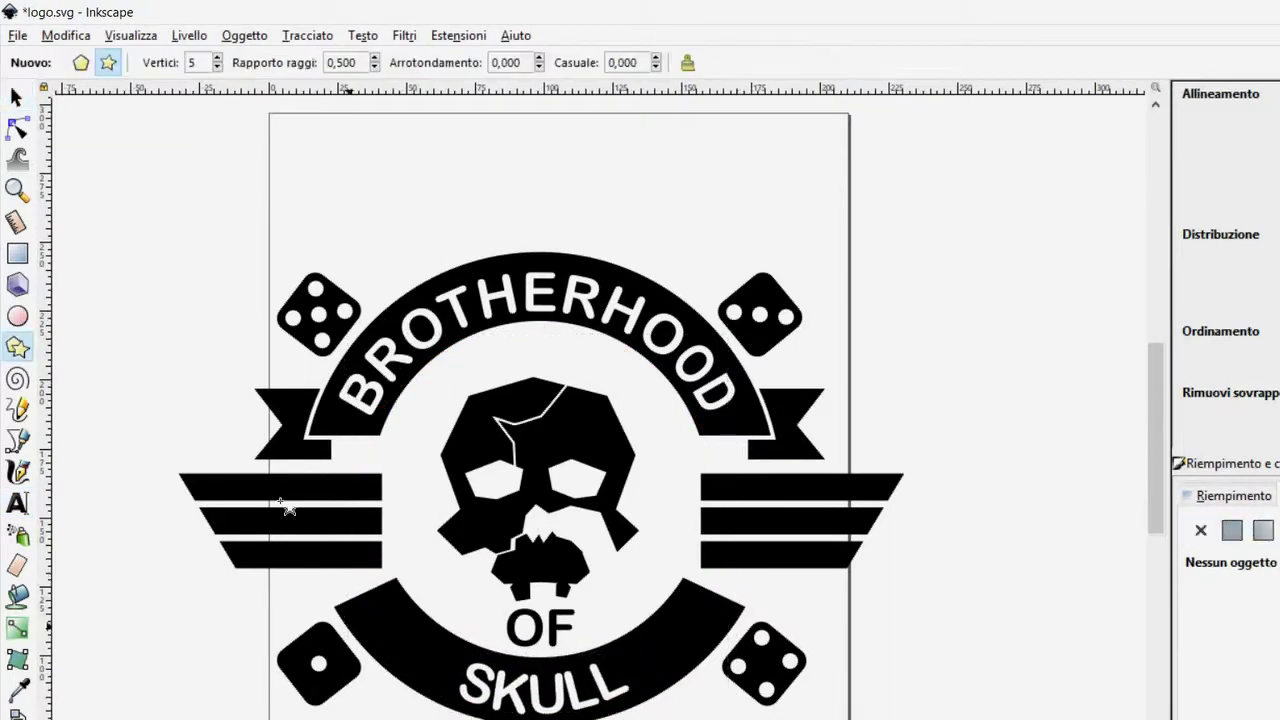
drag(385, 648, 398, 632)
key(space)
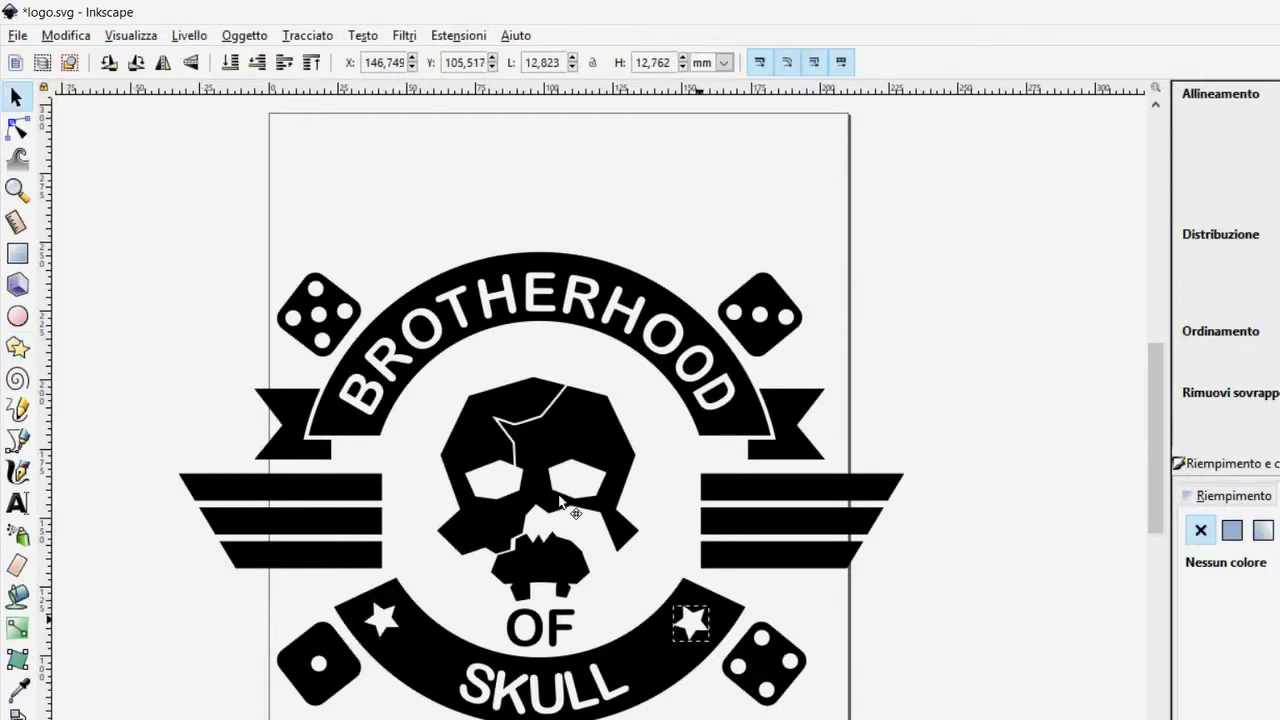
- Widen the letter spacing of the SKULL text
scroll(563, 503, up, 1)
key(Tab)
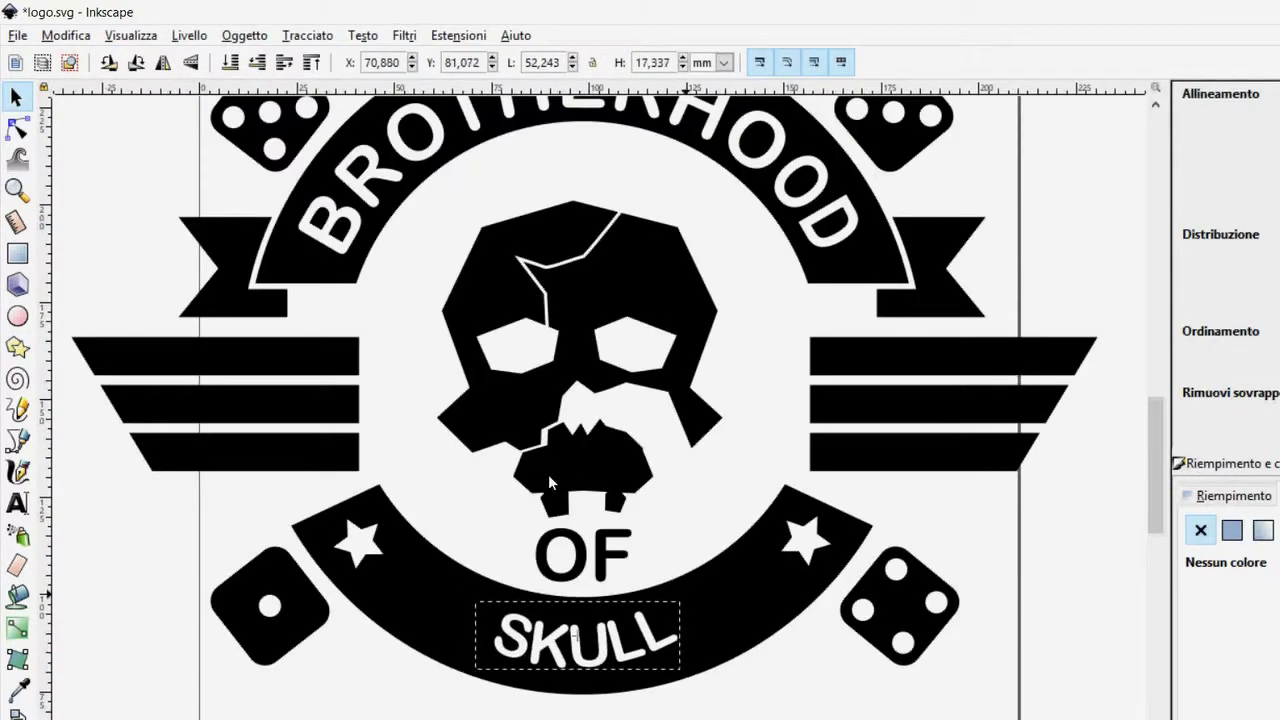
key(Escape)
scroll(518, 601, down, 2)
scroll(518, 601, up, 2)
key(F8)
key(F1)
scroll(466, 500, up, 2)
key(F8)
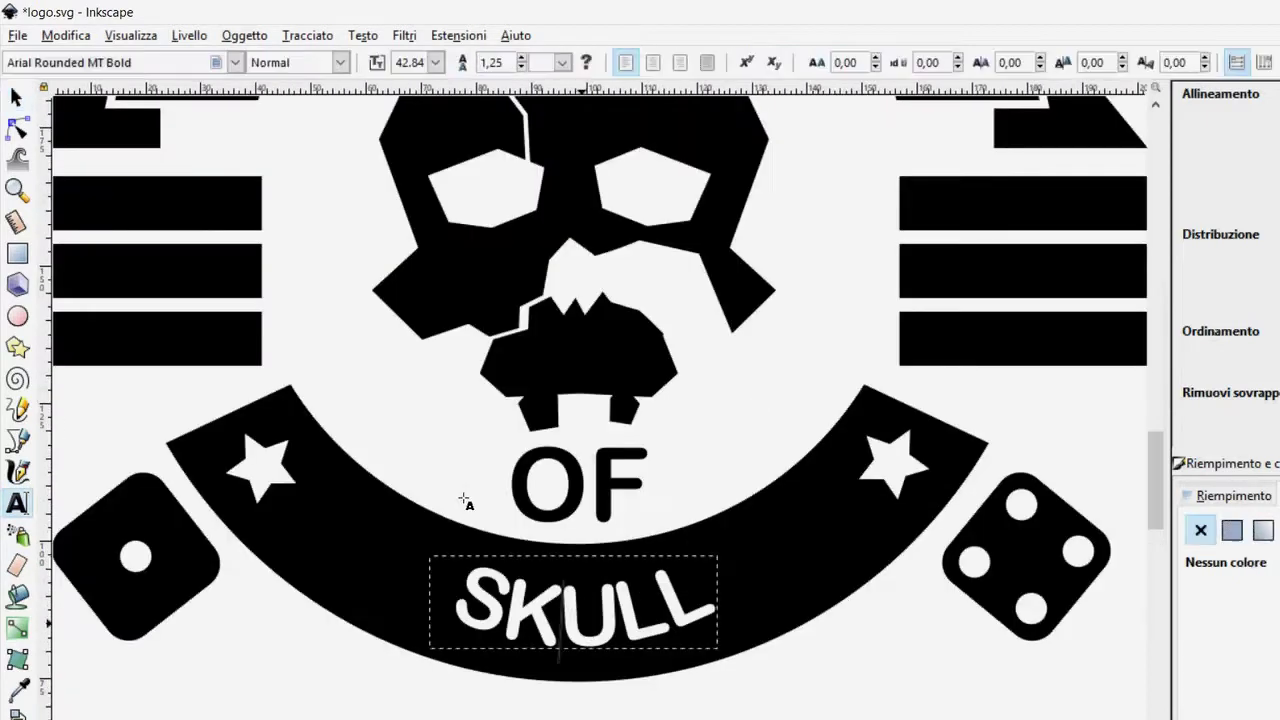
key(F1)
scroll(319, 645, down, 2)
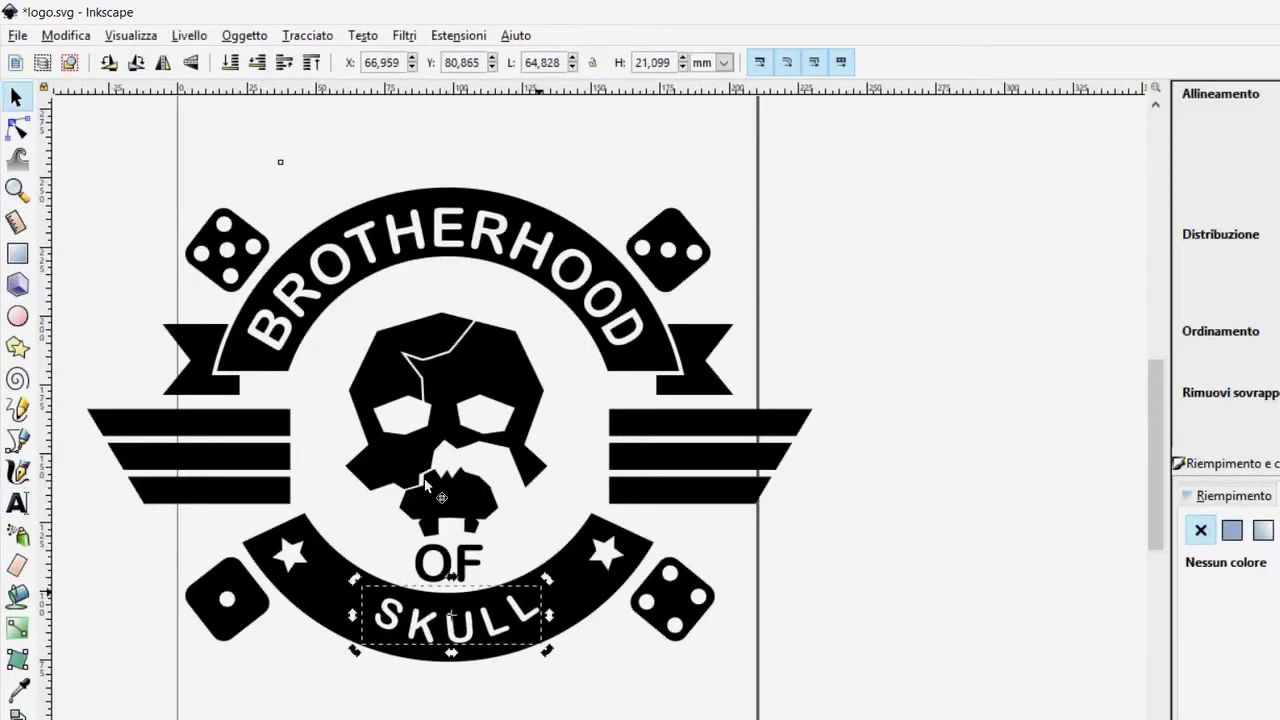
- Nudge SKULL slightly left within the bottom band and save the logo
drag(425, 485, 375, 512)
drag(441, 465, 433, 464)
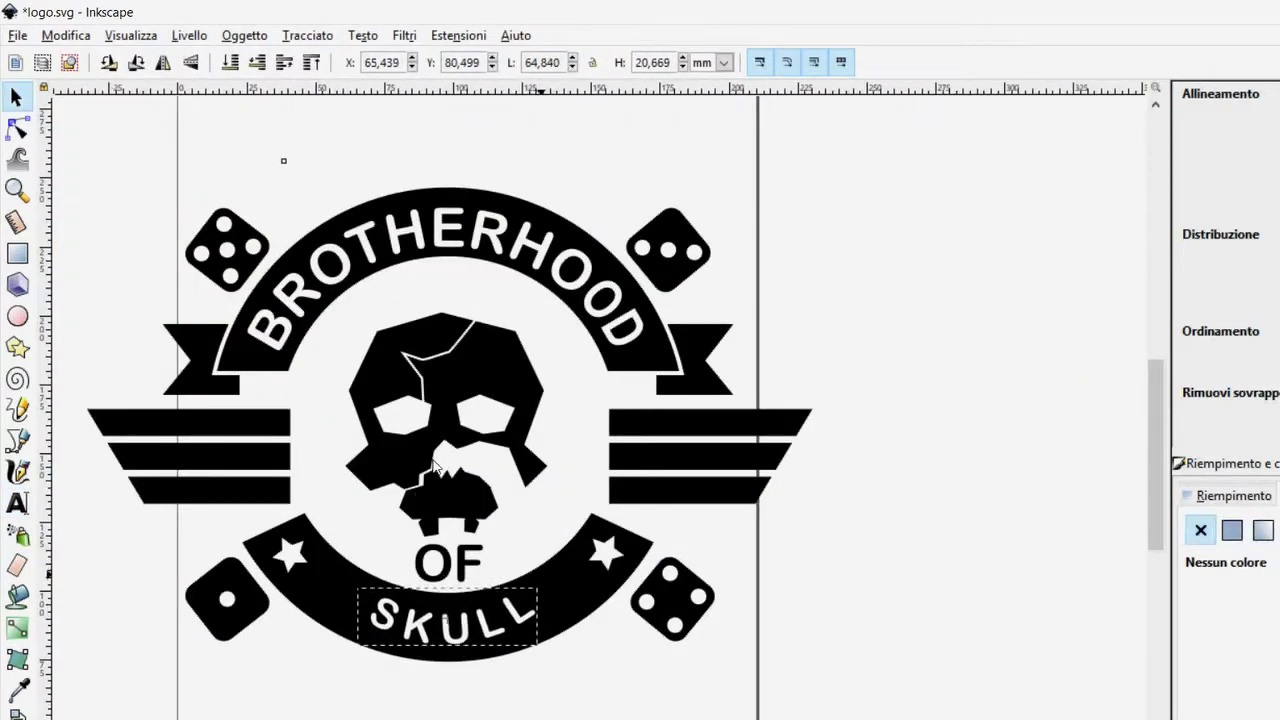
key(Escape)
key(ctrl+s)
scroll(478, 552, down, 1)
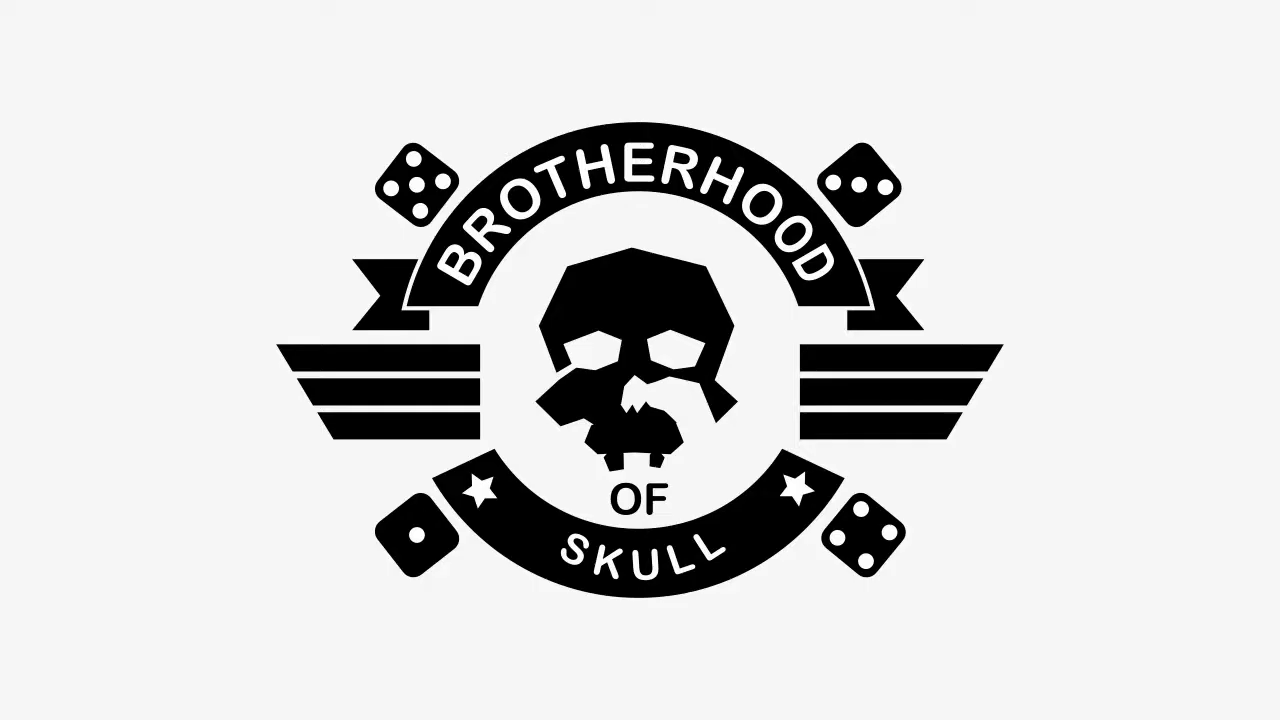